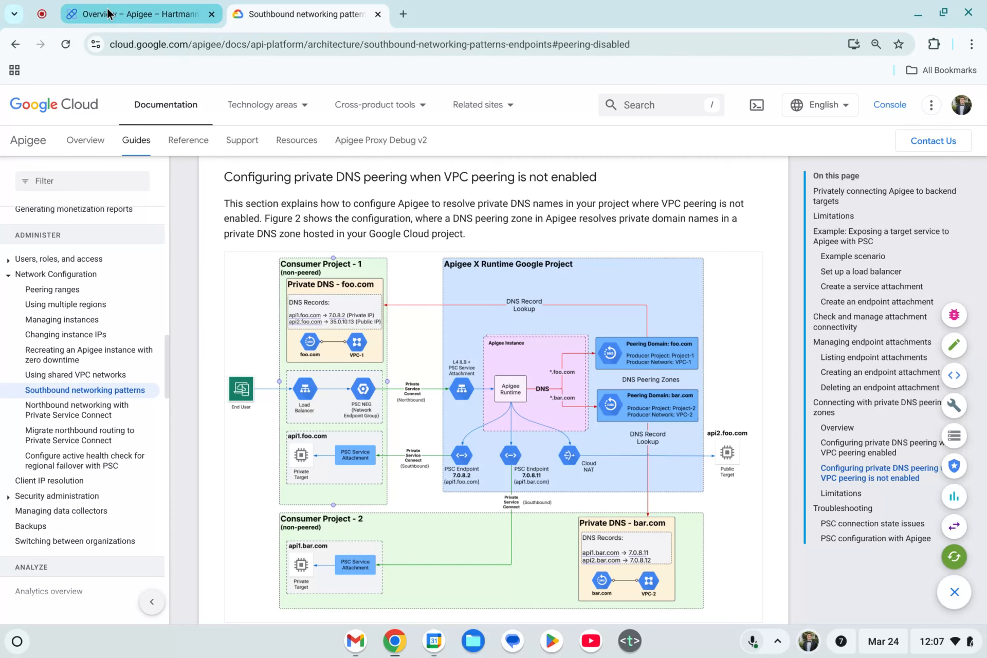
# Switch to the Apigee console and open the development view of the API proxy httpbin-proxy.
pyautogui.click(93, 14)
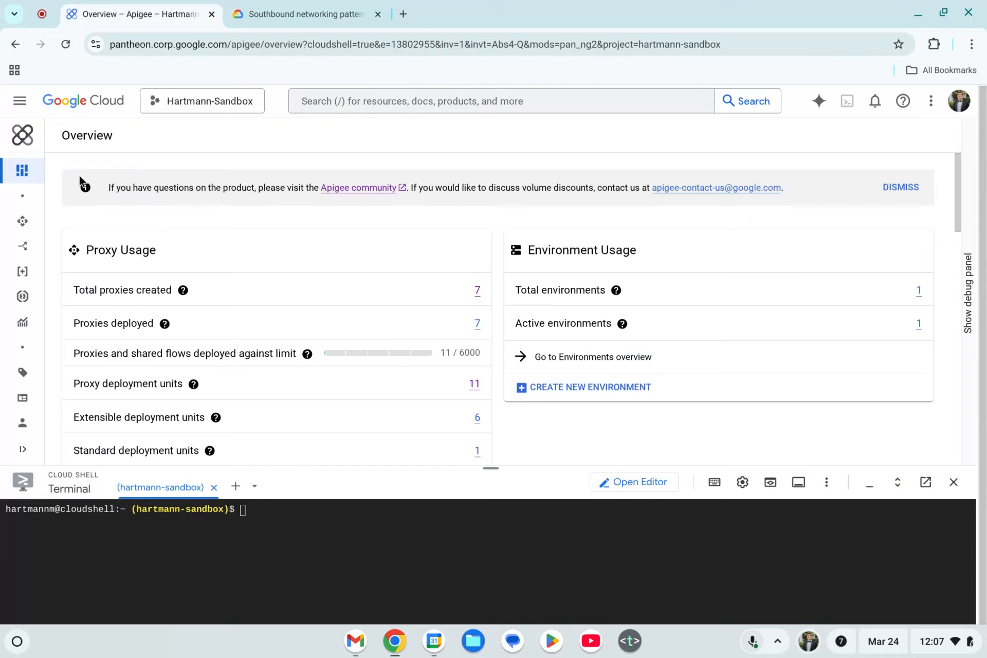
pyautogui.click(51, 222)
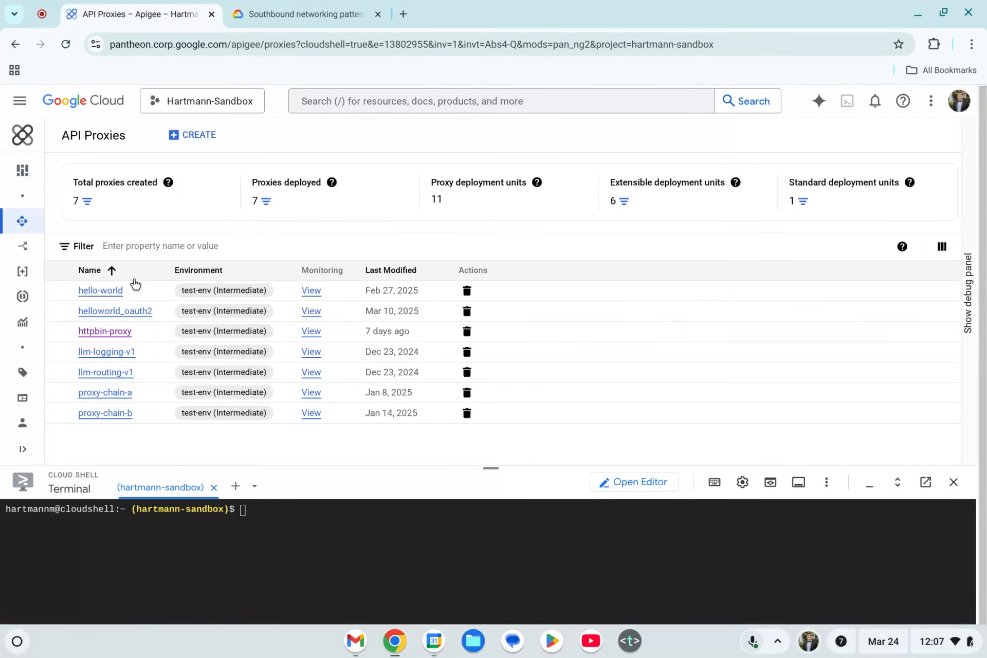
pyautogui.click(92, 335)
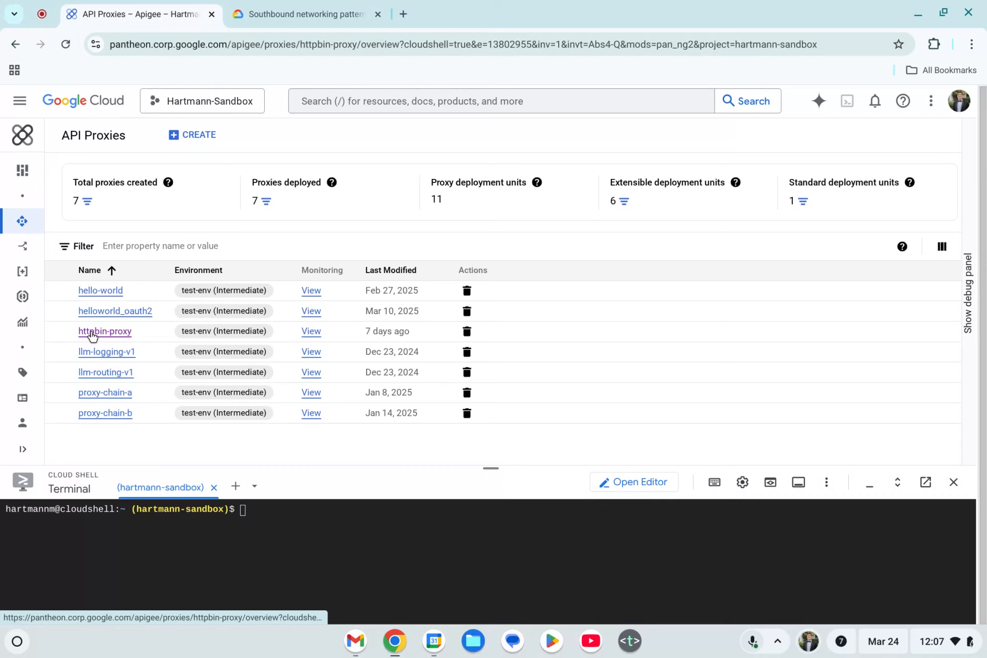
pyautogui.moveTo(498, 470); pyautogui.dragTo(498, 509)
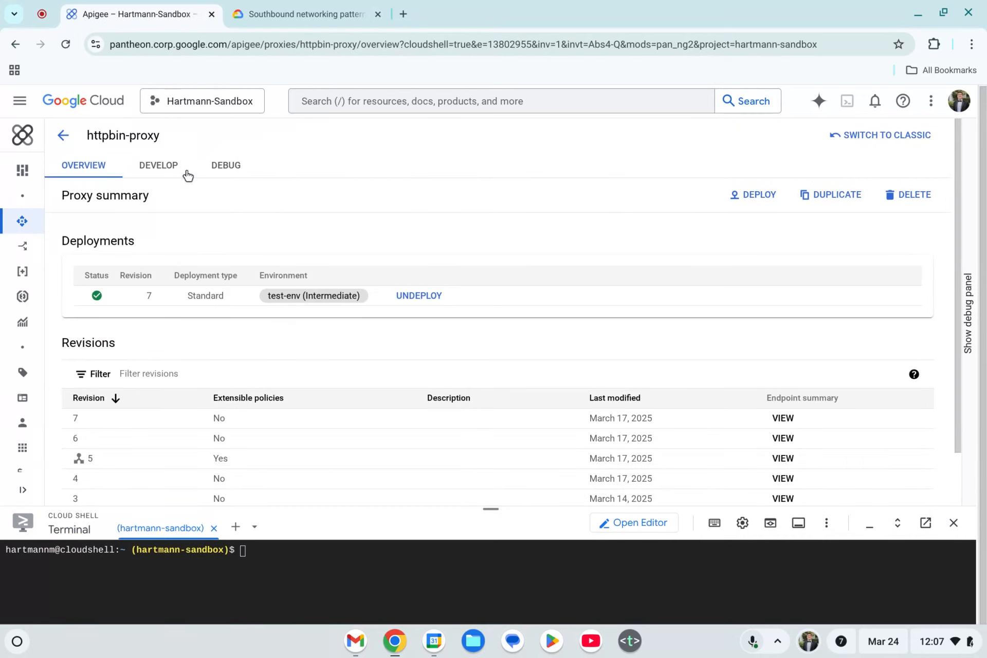
pyautogui.click(159, 165)
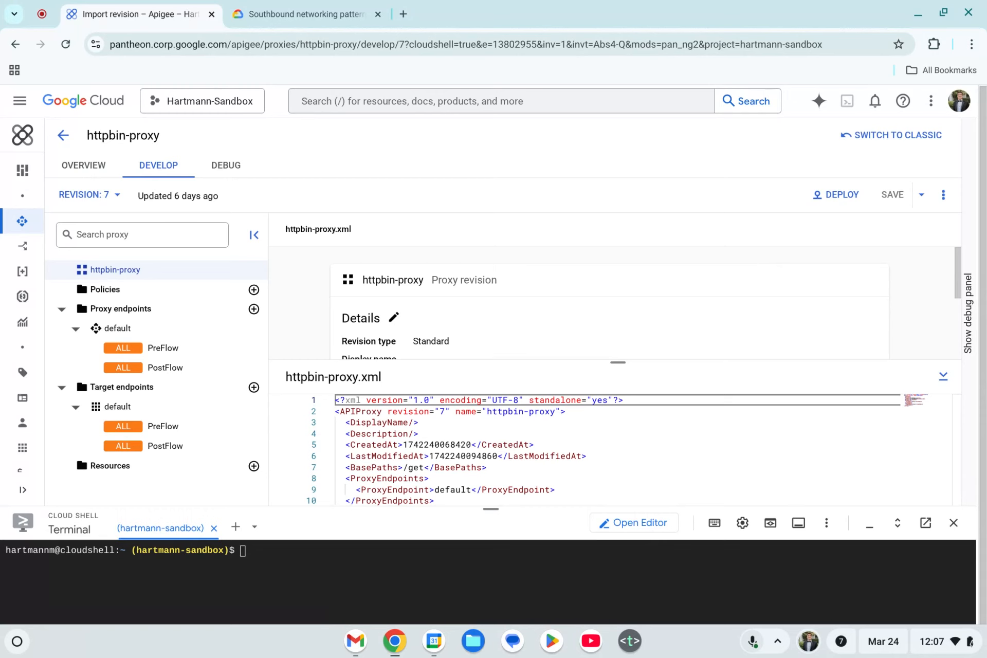
# Examine the target URL in the XML of httpbin-proxy's default target endpoint, focusing on its host address.
pyautogui.click(105, 407)
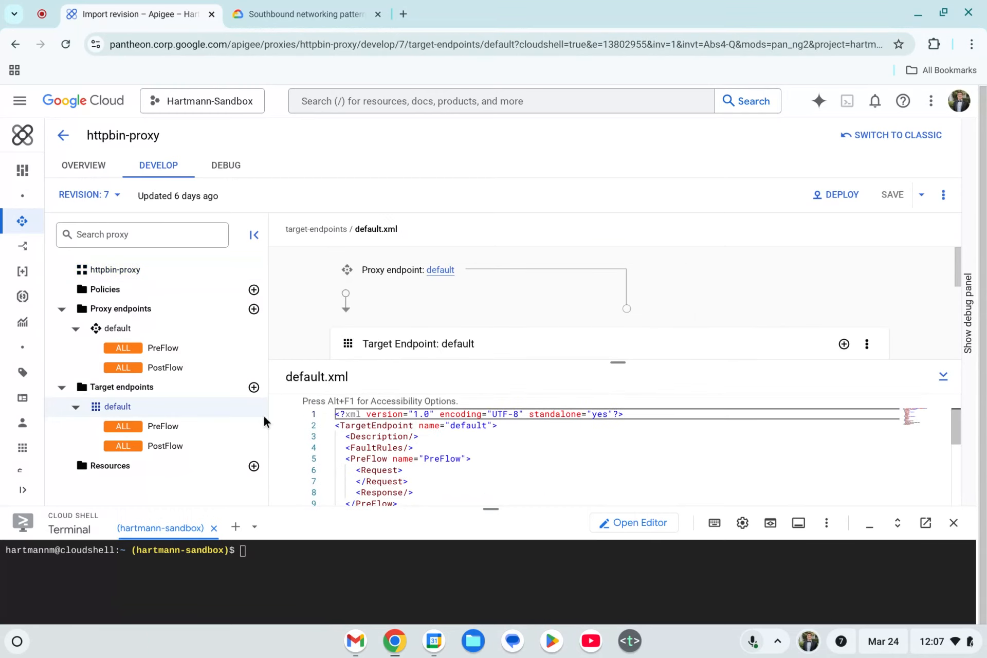
pyautogui.scroll(-5, 522, 452)
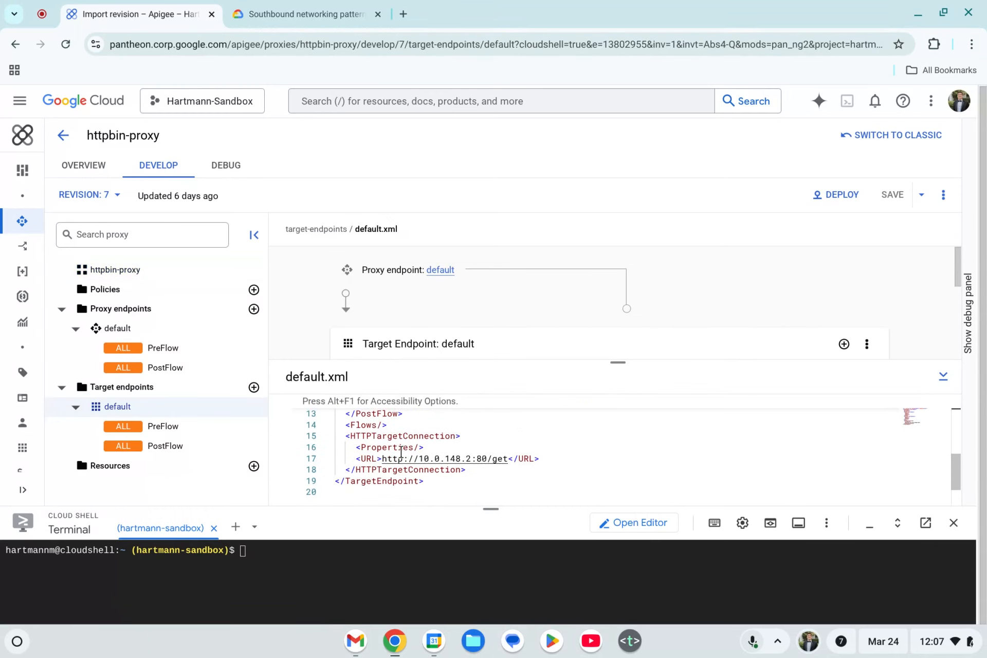
pyautogui.moveTo(419, 460); pyautogui.dragTo(476, 460)
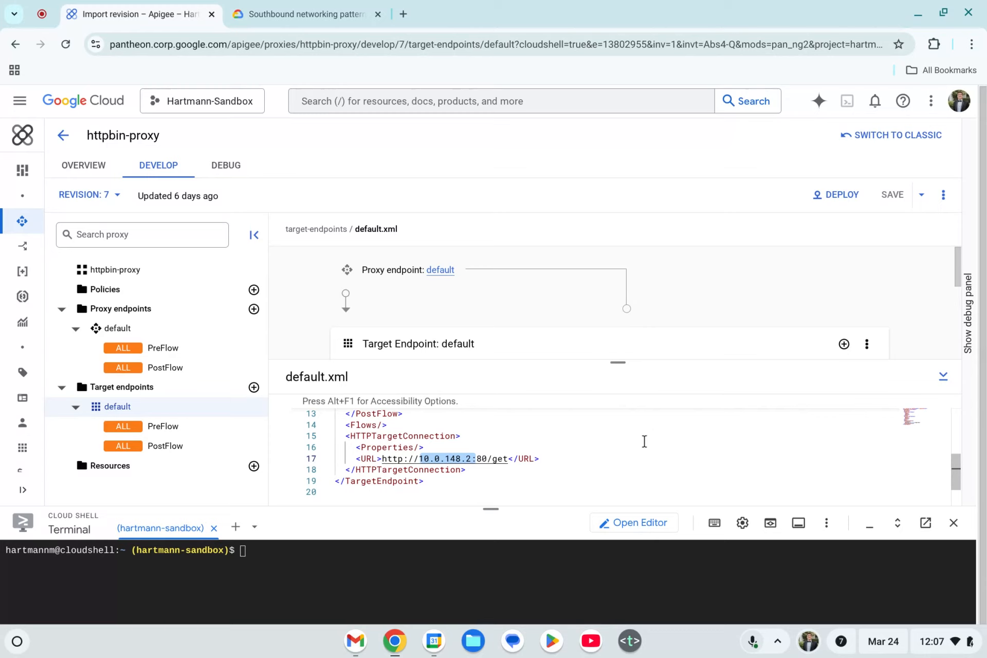
pyautogui.doubleClick(429, 459)
pyautogui.click(449, 449)
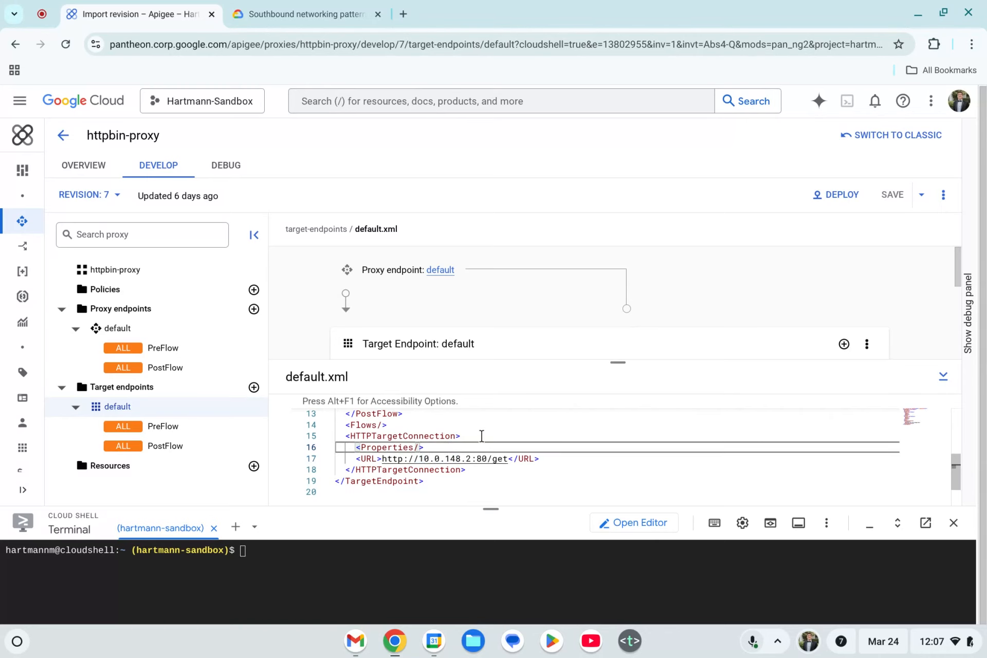
# Open Apigee's endpoint attachments and check the host address of the httpbin-v1-ea attachment.
pyautogui.moveTo(29, 393)
pyautogui.scroll(-8, 98, 396)
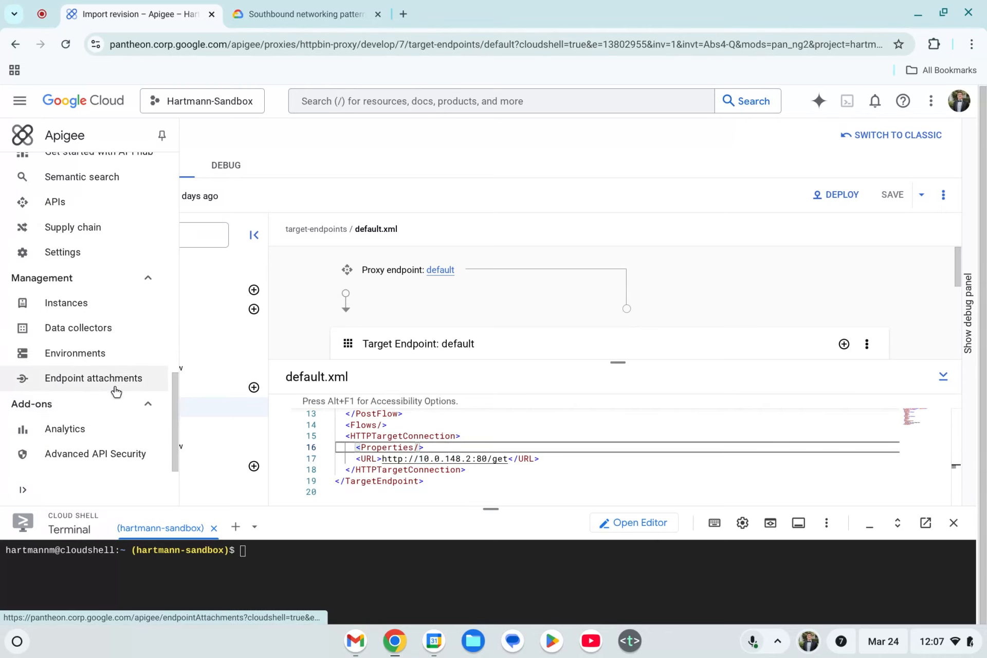
pyautogui.click(81, 379)
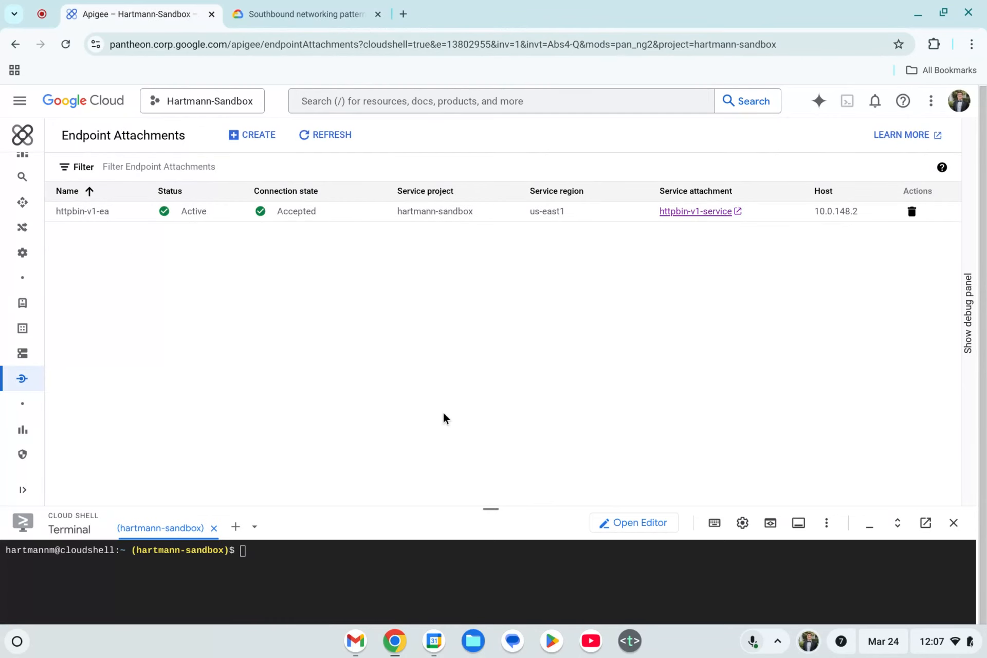
pyautogui.doubleClick(830, 212)
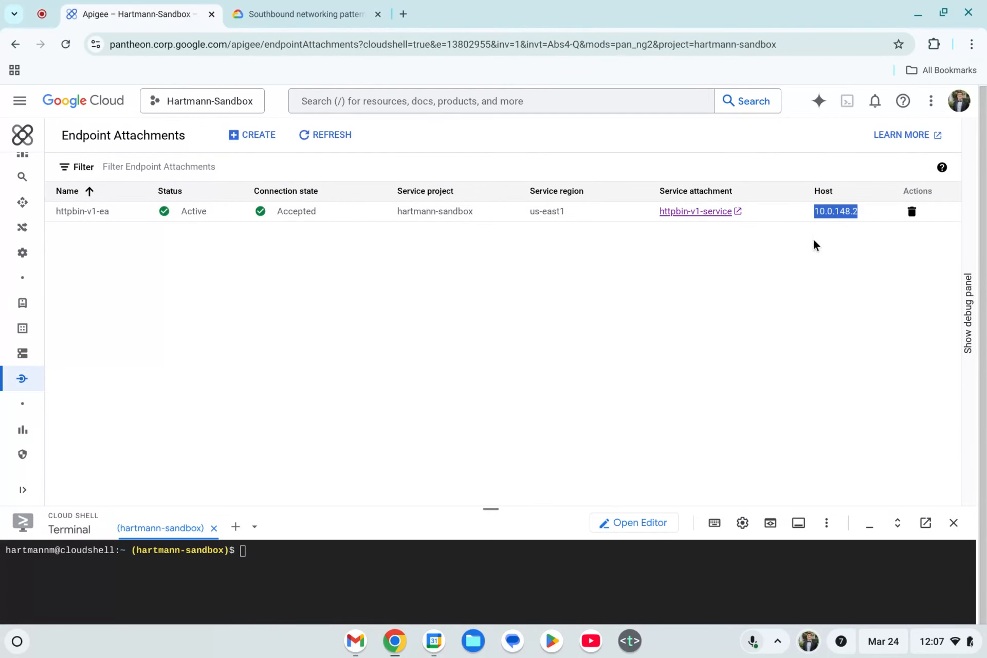
pyautogui.click(823, 207)
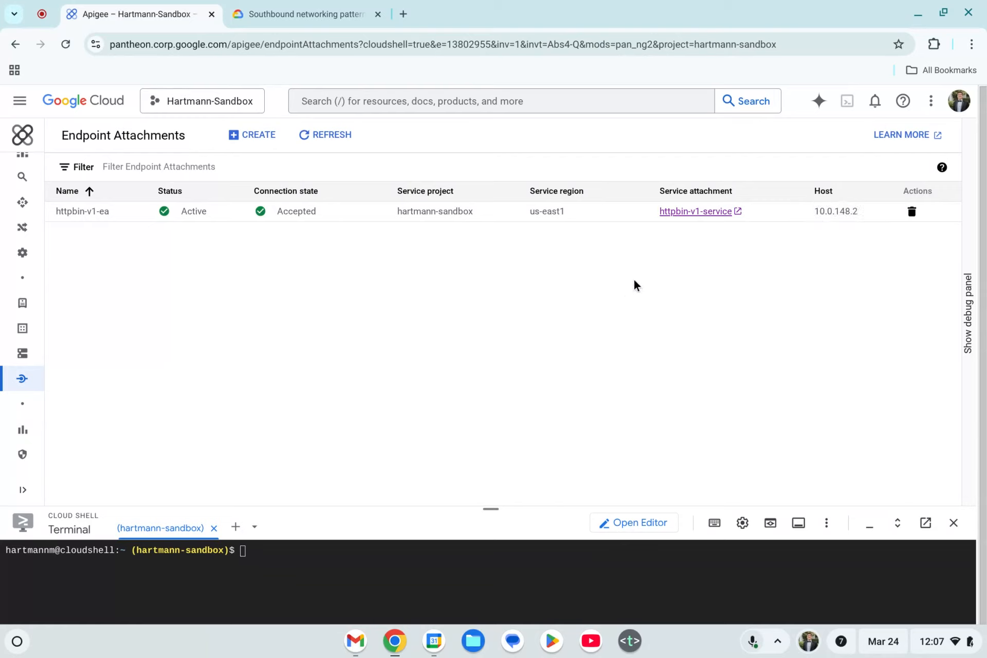
# Review the diagram and first prerequisite for private DNS peering without VPC peering in the documentation, and return to the Apigee console.
pyautogui.click(241, 13)
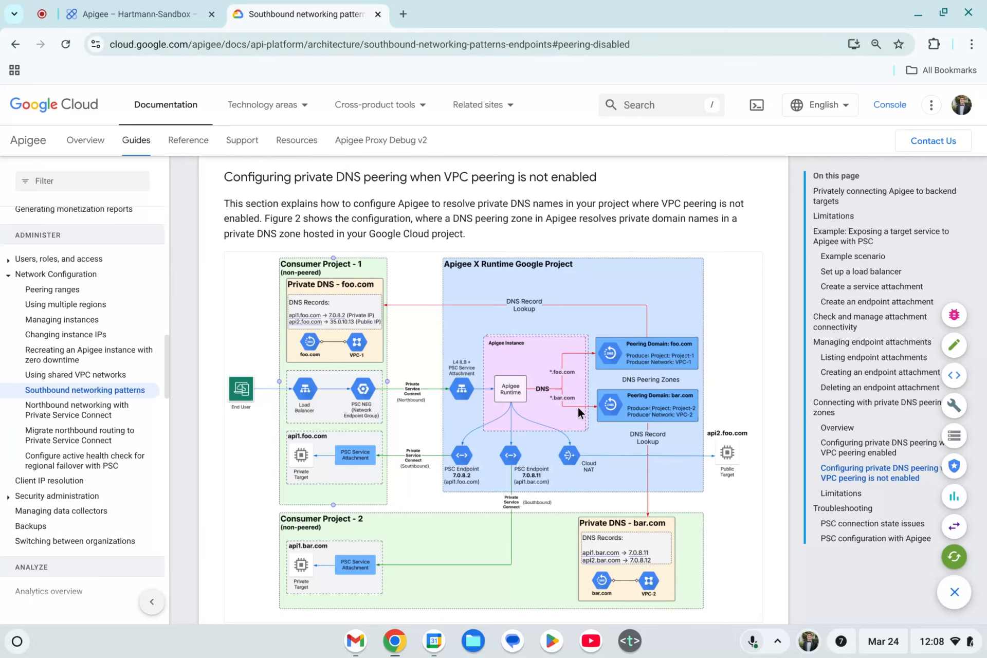
pyautogui.scroll(-5, 577, 406)
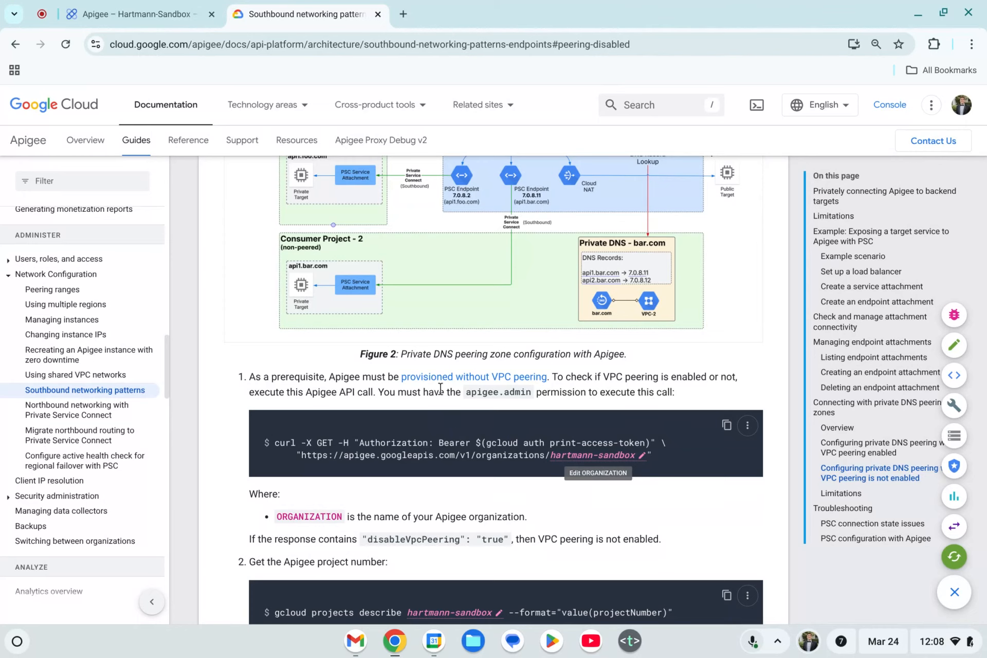
pyautogui.click(154, 13)
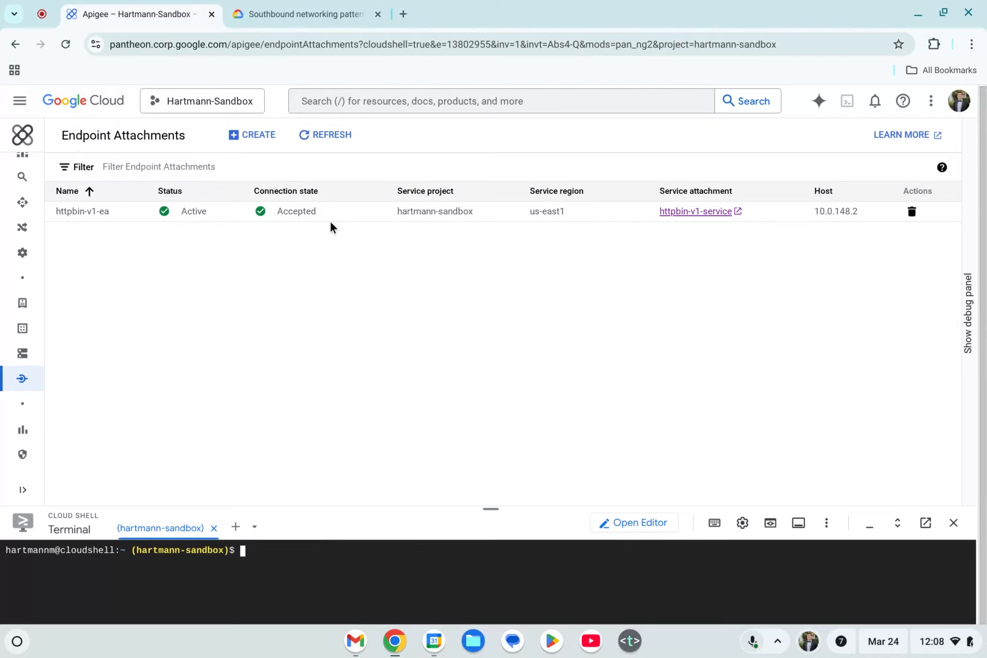
pyautogui.click(346, 101)
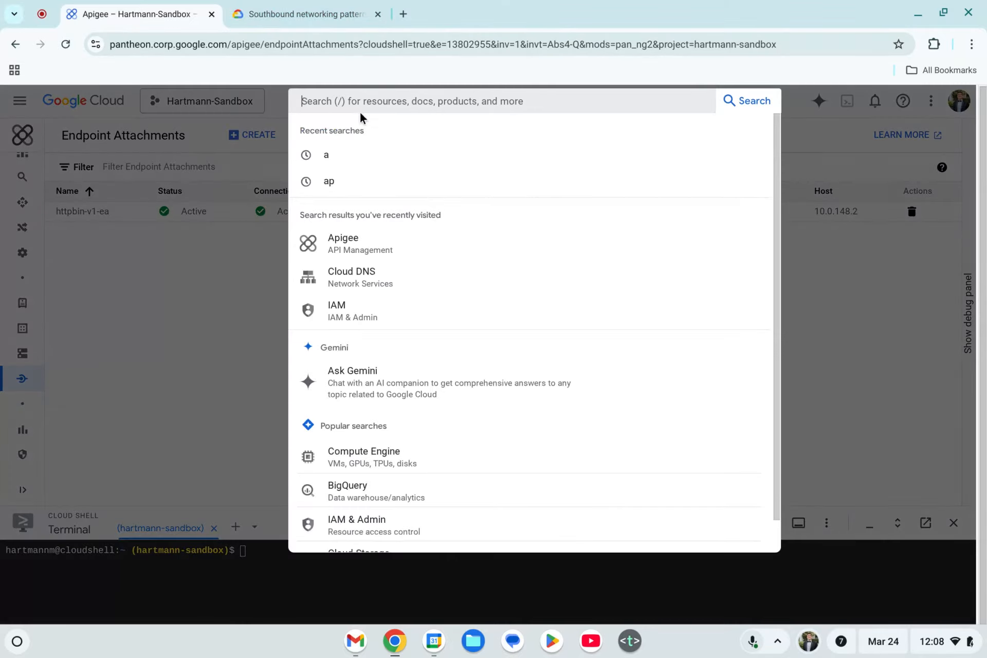
pyautogui.write('cloud')
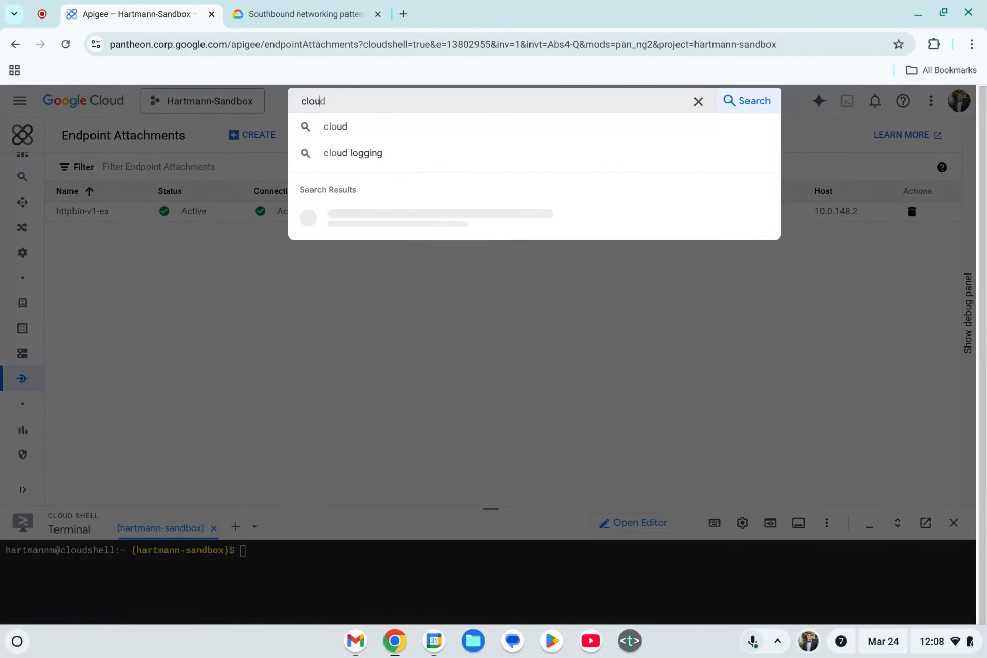
pyautogui.write(' dns')
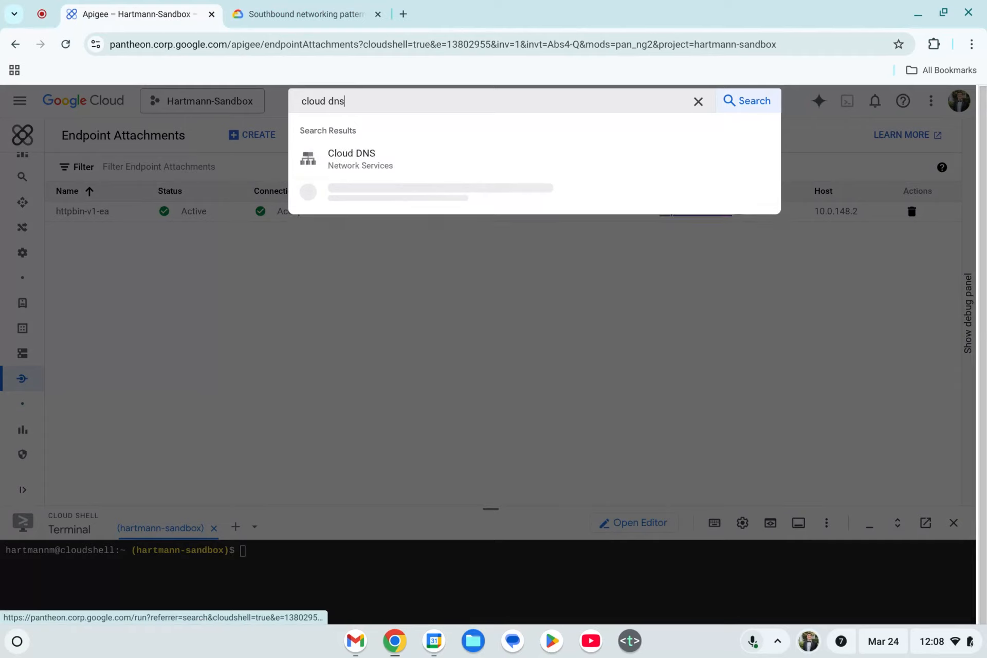
pyautogui.click(201, 409)
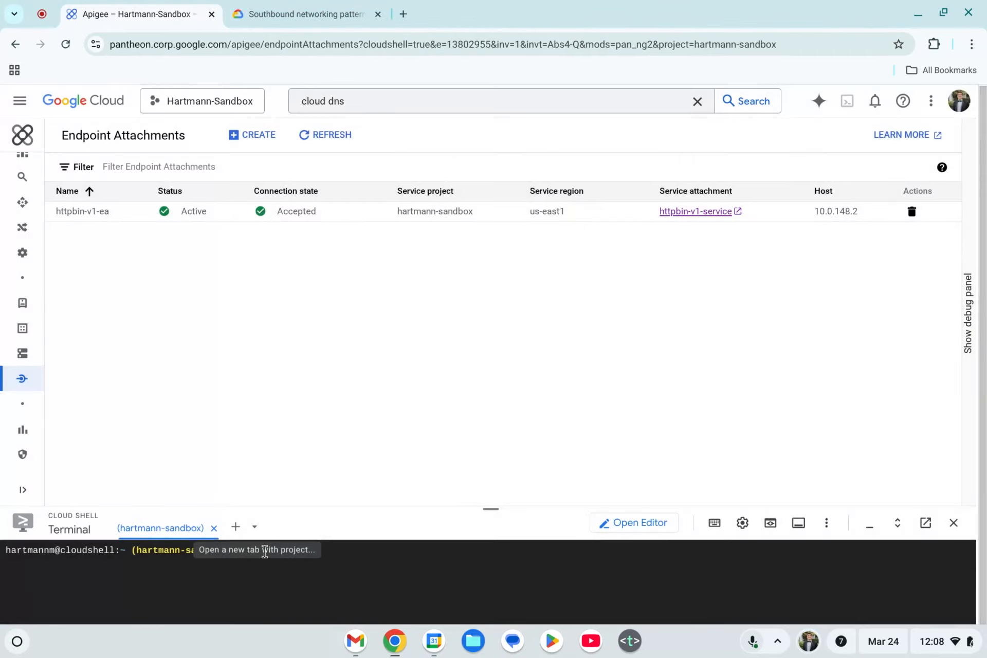
# Run gcloud services list in Cloud Shell for the sandbox project, filtering with grep for "dns.googleapis.com", and check the output.
pyautogui.click(348, 567)
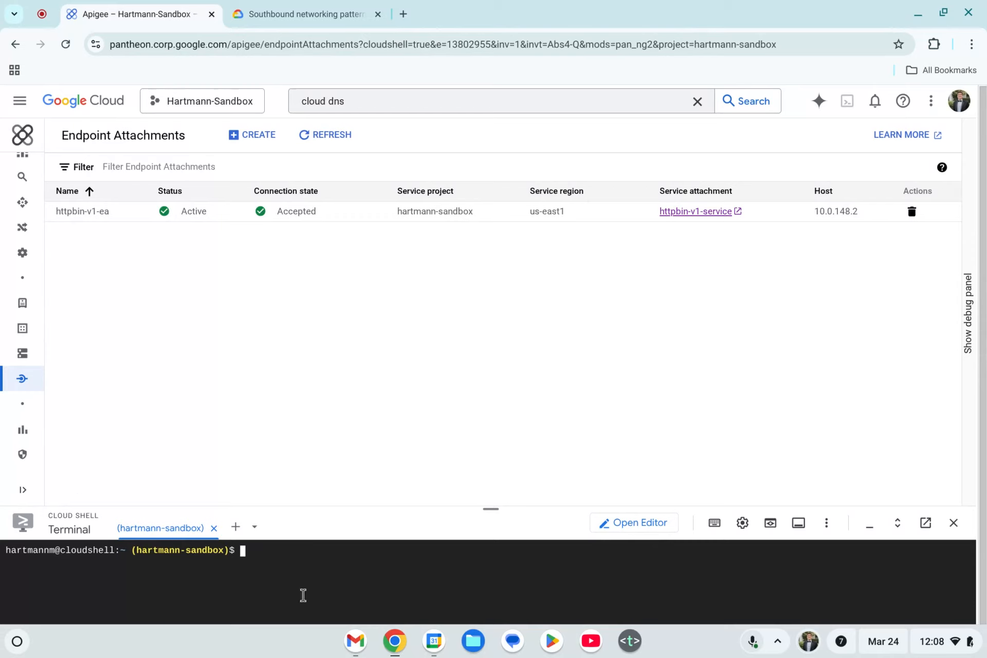
pyautogui.write('gcloud services enable')
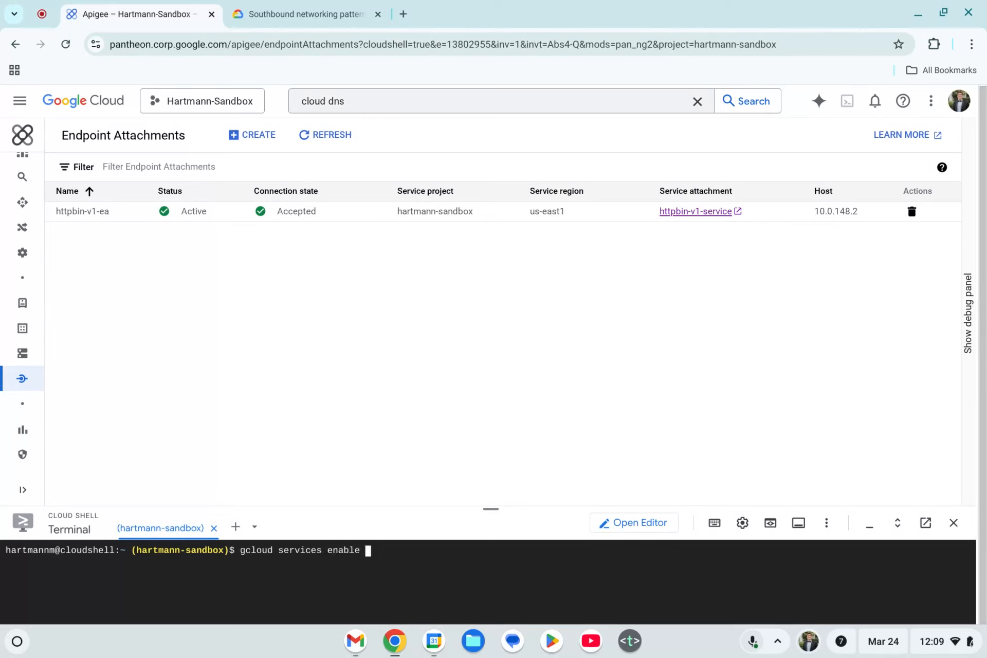
pyautogui.press('BackSpace')
pyautogui.press('BackSpace')
pyautogui.press('BackSpace')
pyautogui.press('BackSpace')
pyautogui.press('BackSpace')
pyautogui.press('BackSpace')
pyautogui.press('BackSpace')
pyautogui.write('list --project=hartmann-san')
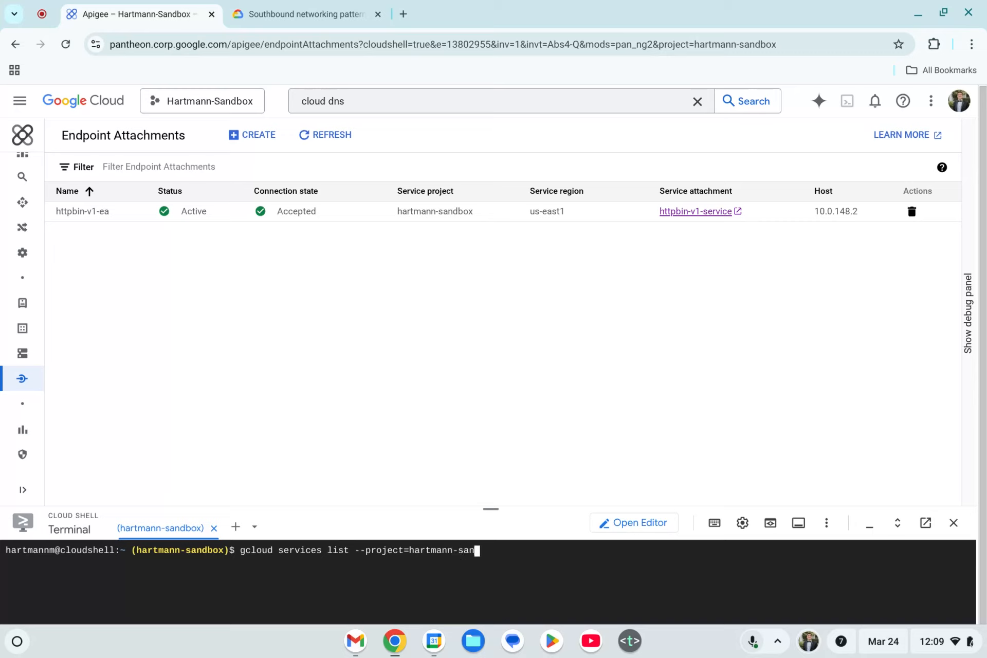
pyautogui.write('dbox | grep "dns.googleapi')
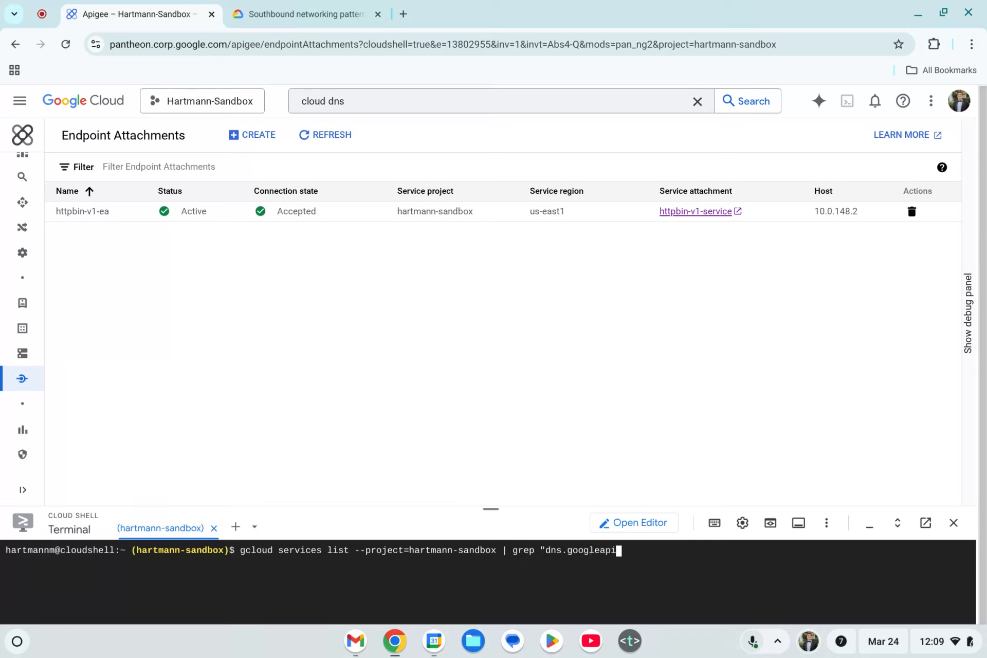
pyautogui.write('s.com"')
pyautogui.press('Return')
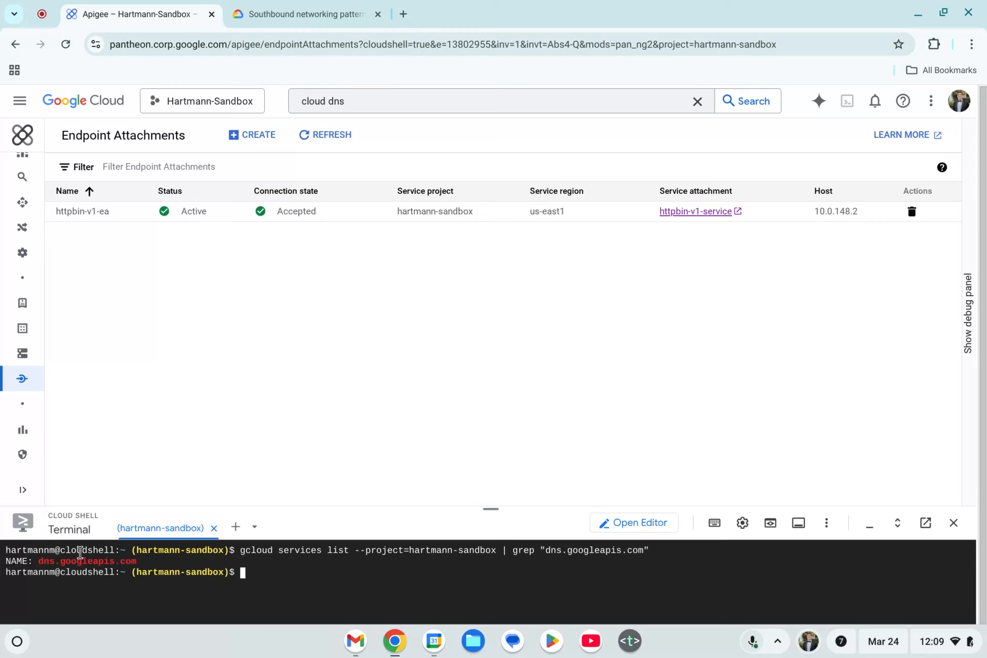
pyautogui.moveTo(149, 561); pyautogui.dragTo(5, 569)
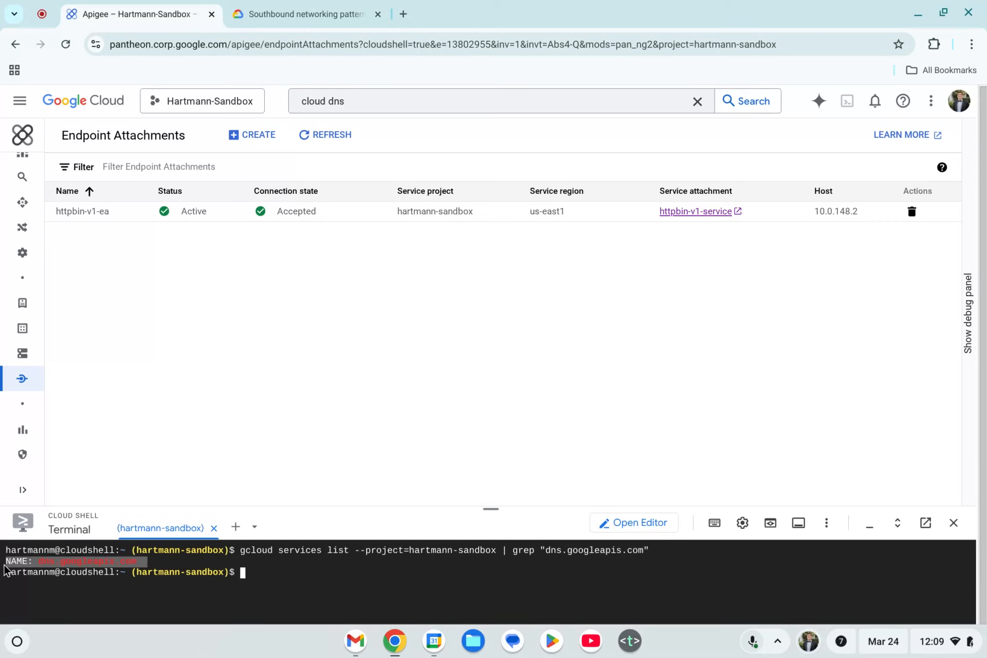
# Copy the documentation's curl command that checks whether VPC peering is enabled for the Apigee organization and paste it into Cloud Shell.
pyautogui.click(276, 15)
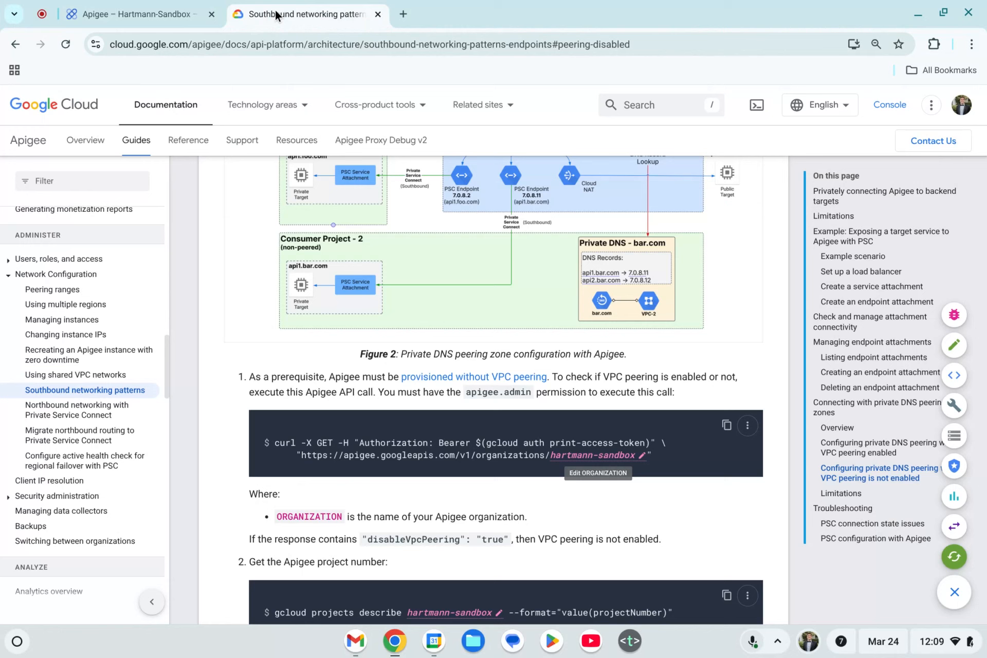
pyautogui.click(727, 426)
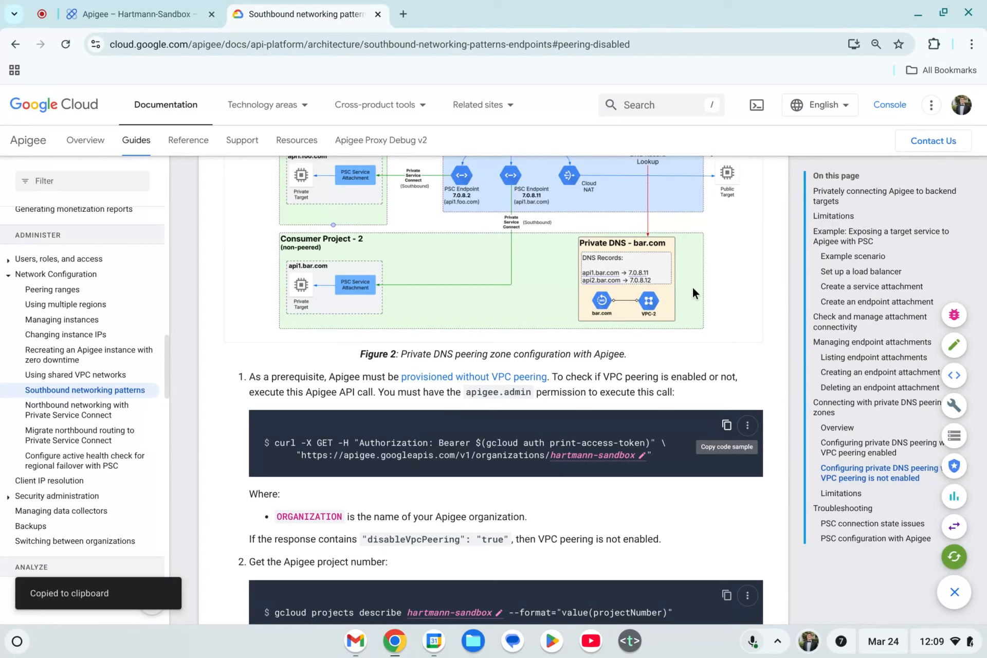
pyautogui.click(120, 14)
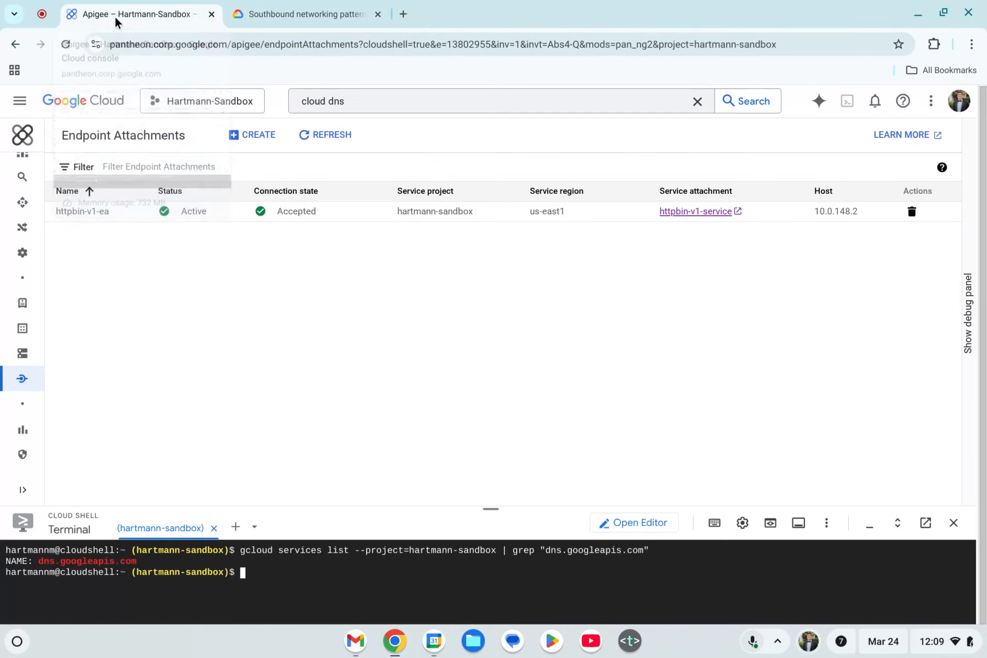
pyautogui.rightClick(274, 586)
pyautogui.click(323, 400)
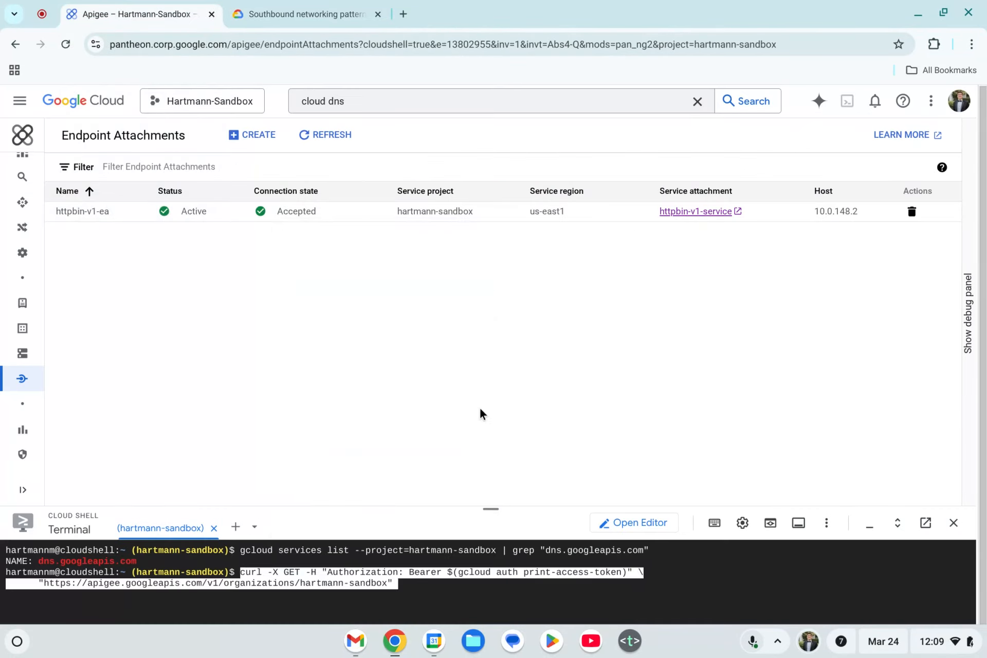
# Pipe the curl command into grep disableVpcPeering, run it, and enlarge the terminal to show the full output.
pyautogui.write('| gre')
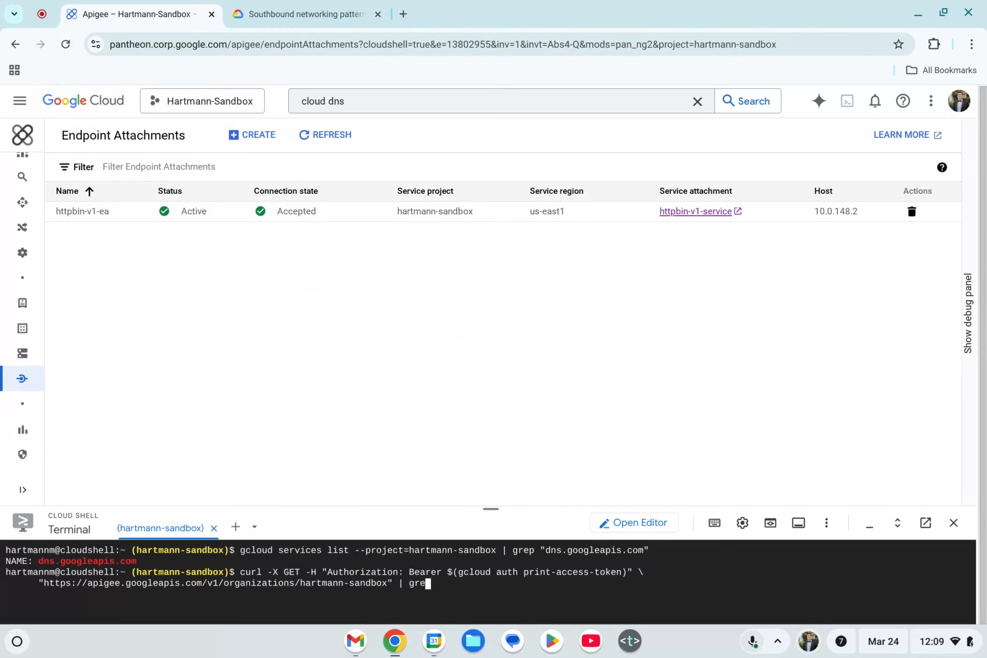
pyautogui.write('p disableVpcPeering')
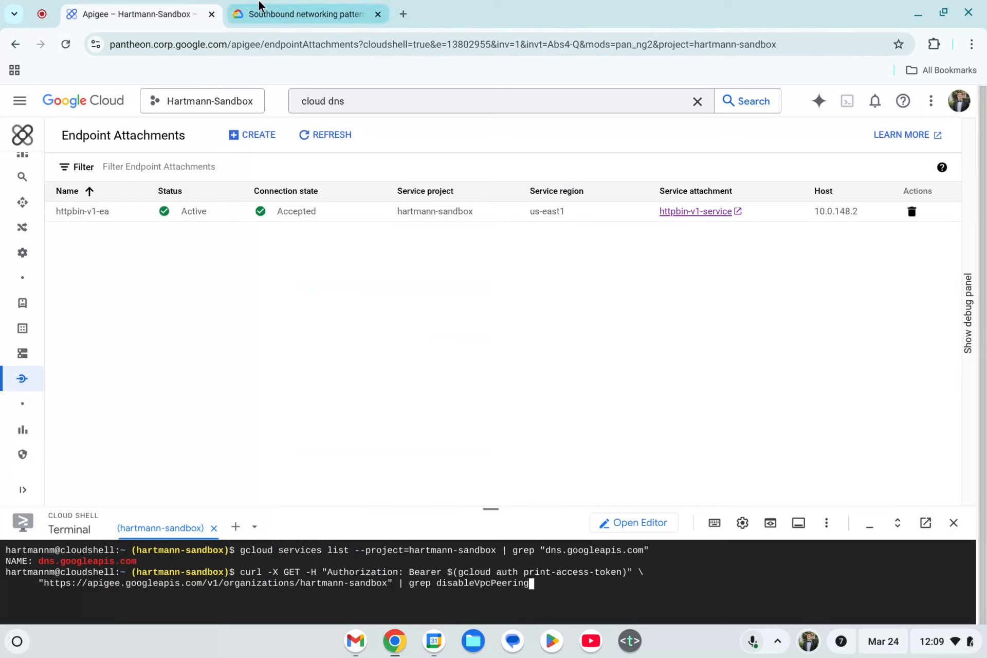
pyautogui.click(306, 14)
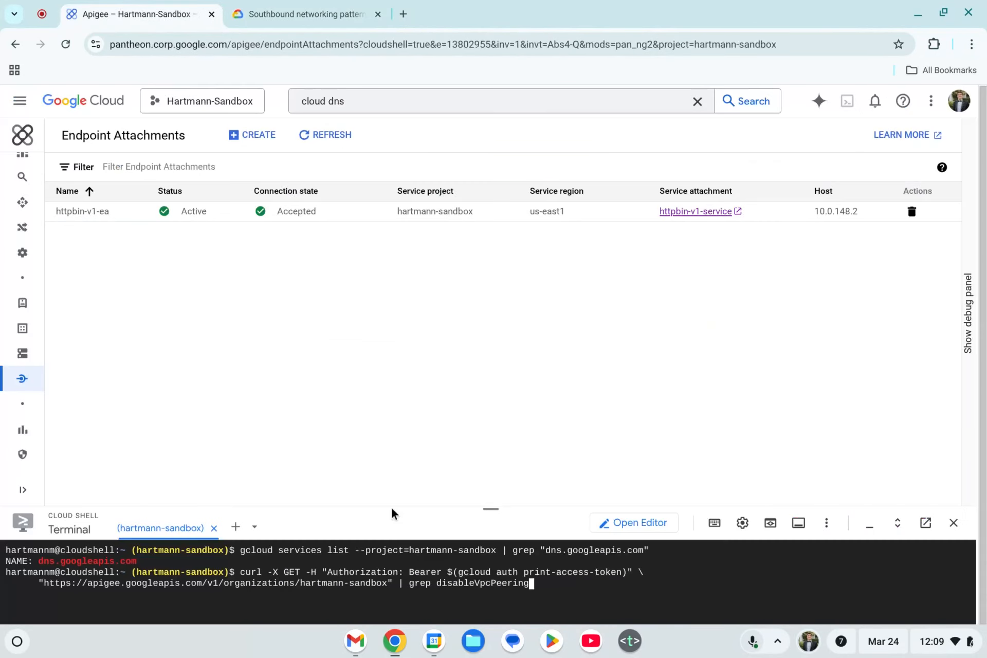
pyautogui.click(108, 15)
pyautogui.press('Return')
pyautogui.moveTo(491, 509); pyautogui.dragTo(483, 439)
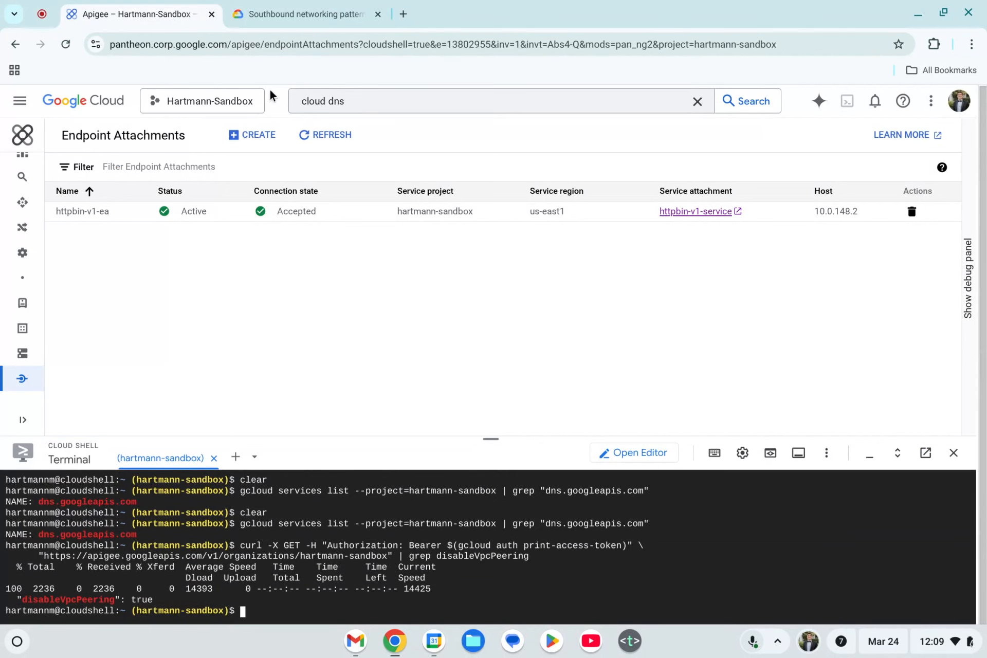
# Copy the documentation's gcloud projects describe command for the Apigee project number and run it in Cloud Shell.
pyautogui.click(242, 14)
pyautogui.scroll(-5, 308, 389)
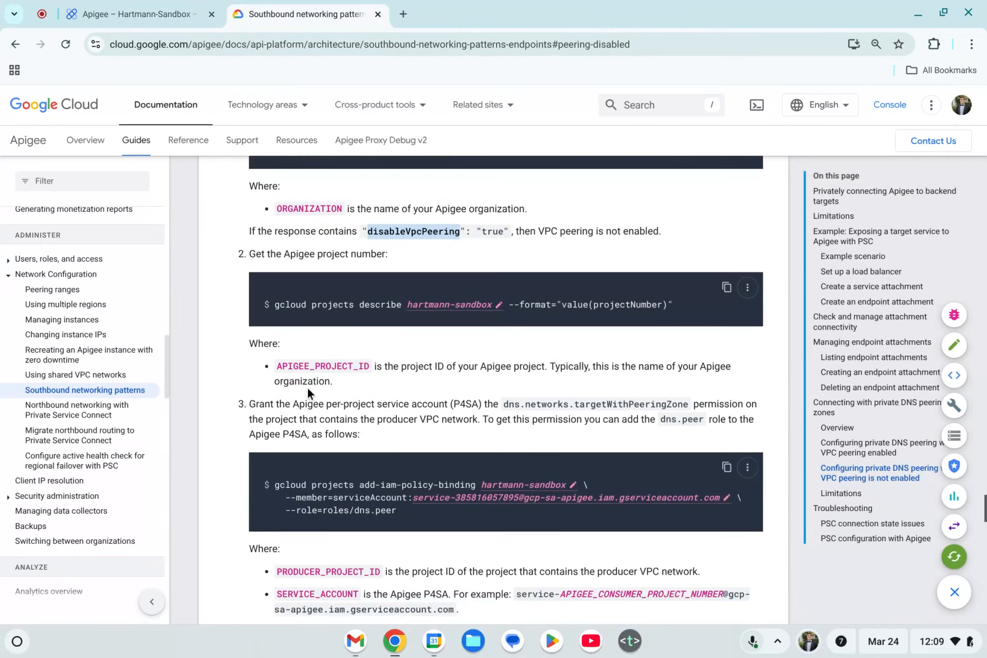
pyautogui.click(726, 287)
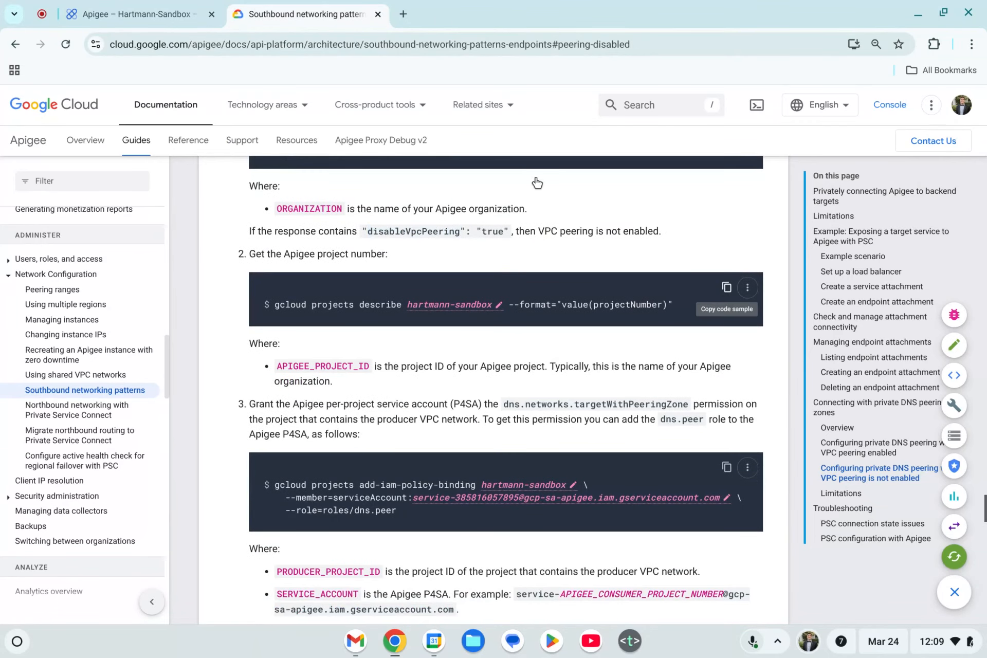
pyautogui.click(133, 14)
pyautogui.rightClick(309, 609)
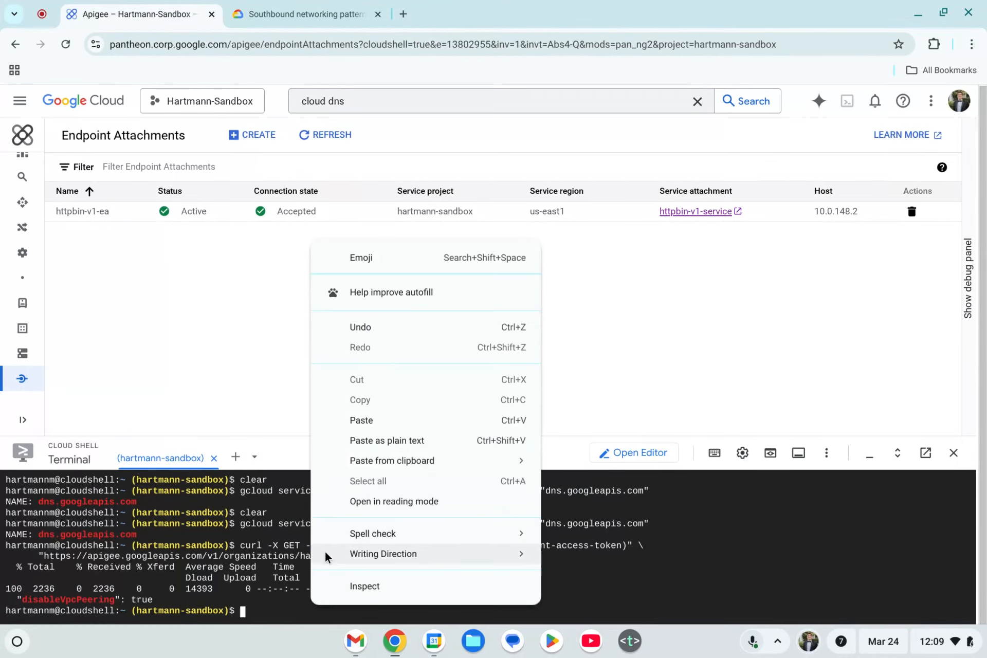
pyautogui.click(363, 421)
pyautogui.press('Return')
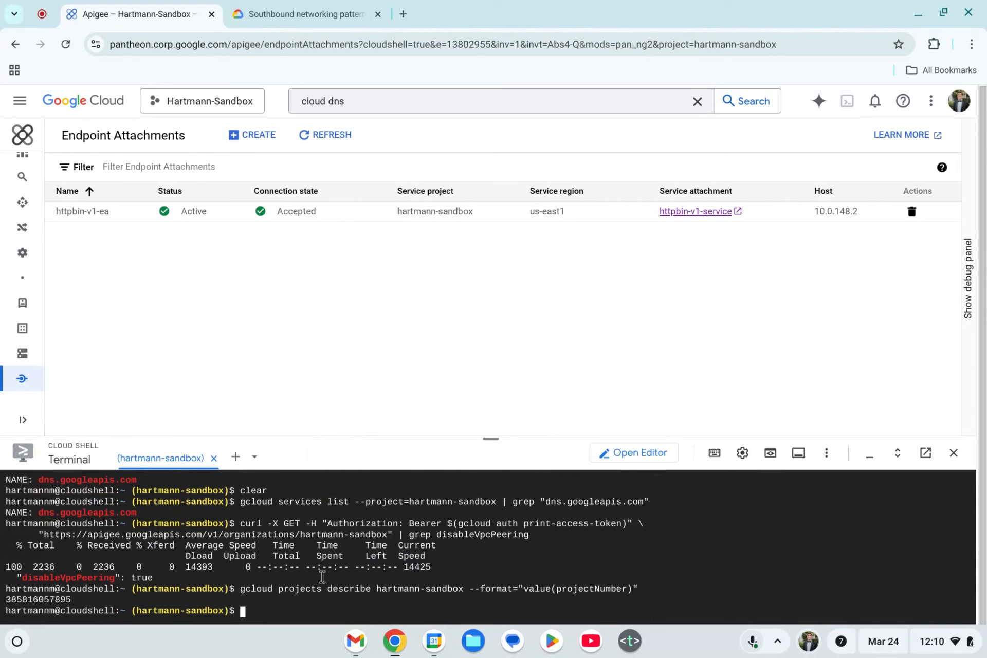
# Check the project number in the Cloud Shell output against the project ID and projectNumber format in the command.
pyautogui.doubleClick(11, 599)
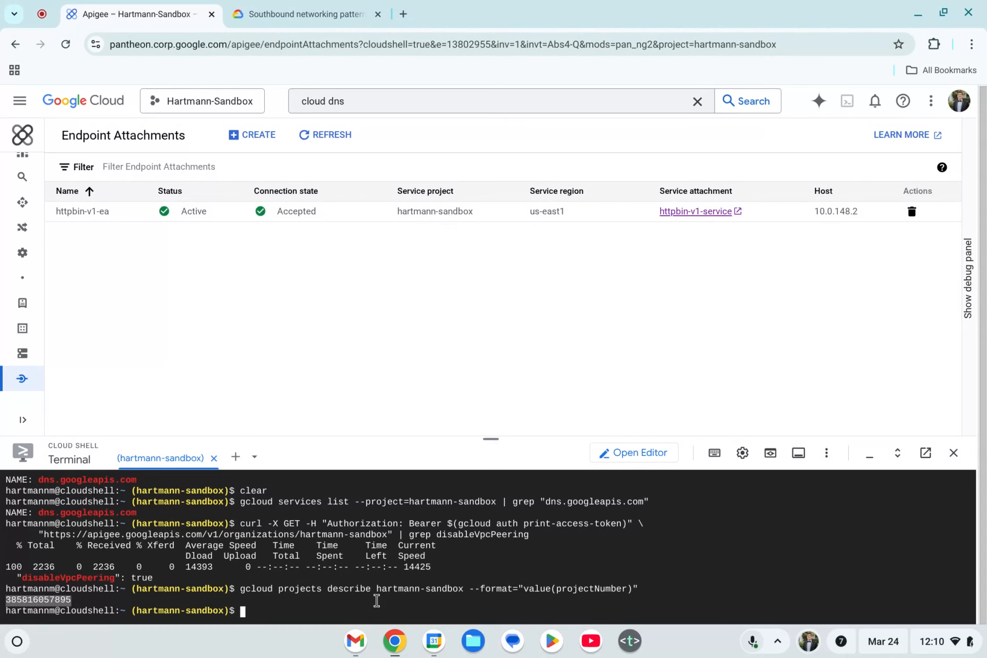
pyautogui.click(587, 600)
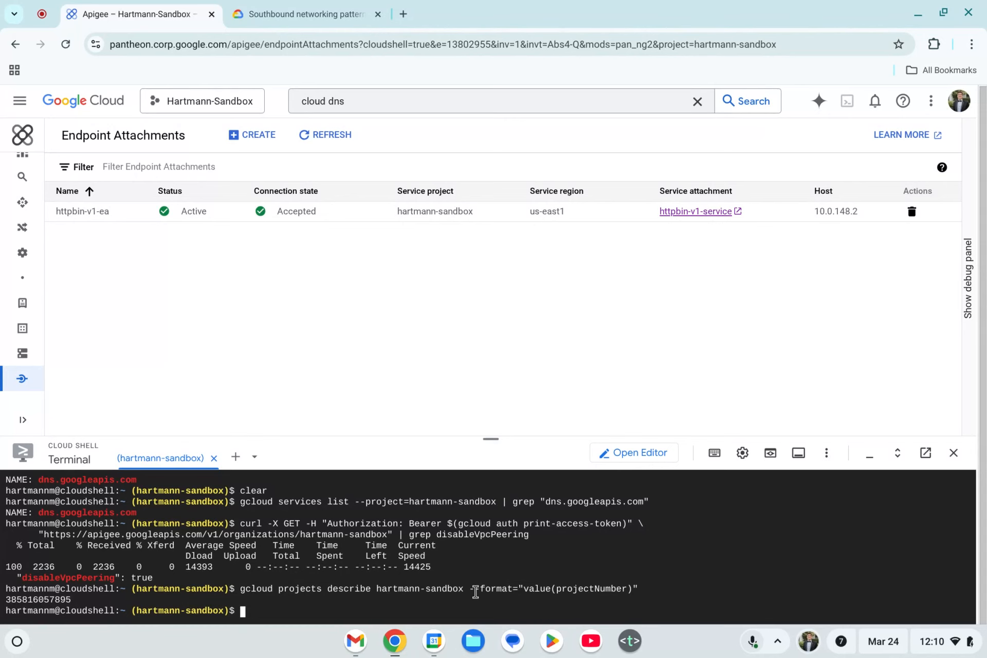
pyautogui.doubleClick(406, 589)
pyautogui.doubleClick(603, 589)
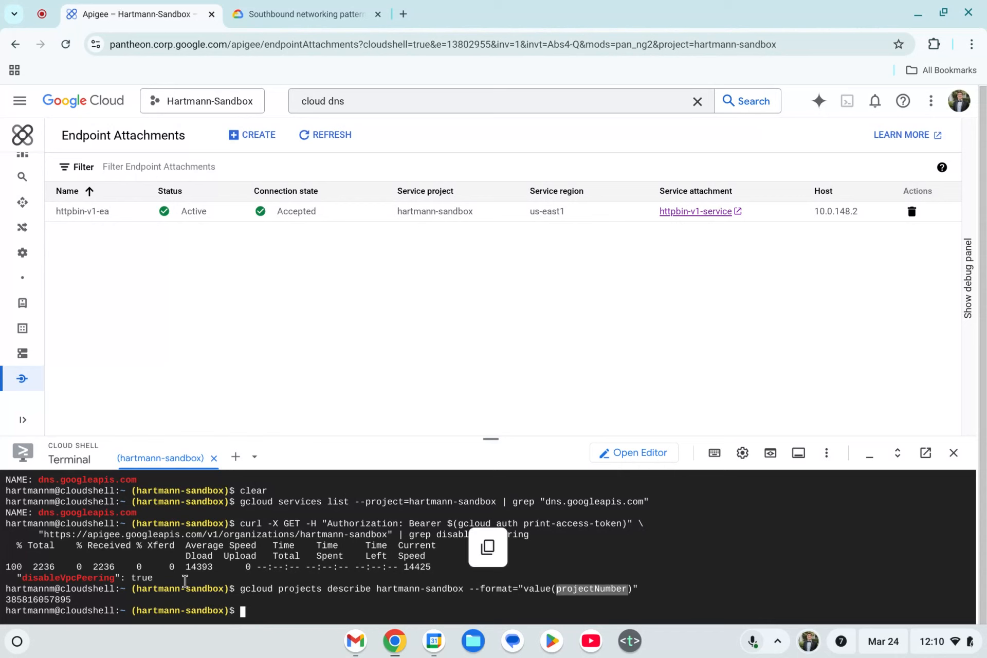
pyautogui.doubleClick(39, 600)
# Review the Apigee service account format in the documentation and copy the add-iam-policy-binding command that grants it roles/dns.peer.
pyautogui.click(317, 20)
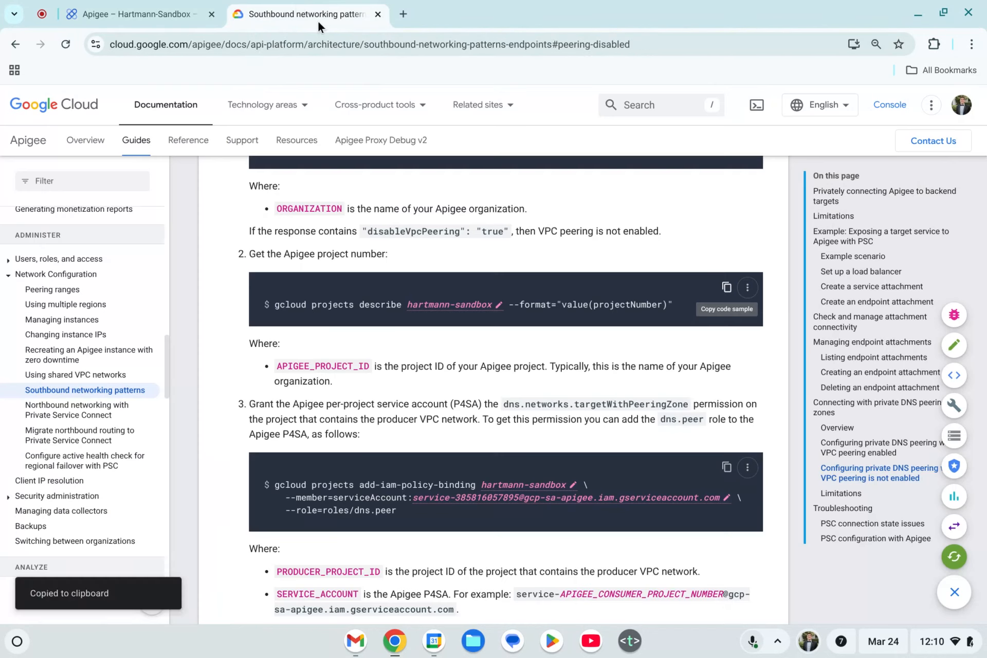
pyautogui.scroll(-2, 259, 292)
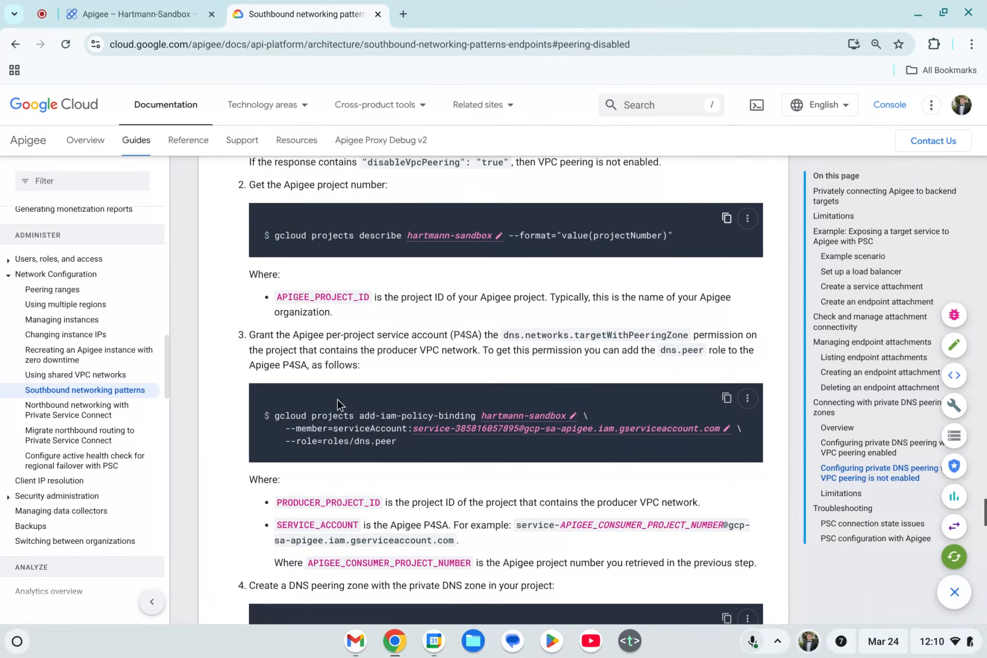
pyautogui.click(727, 399)
pyautogui.click(727, 398)
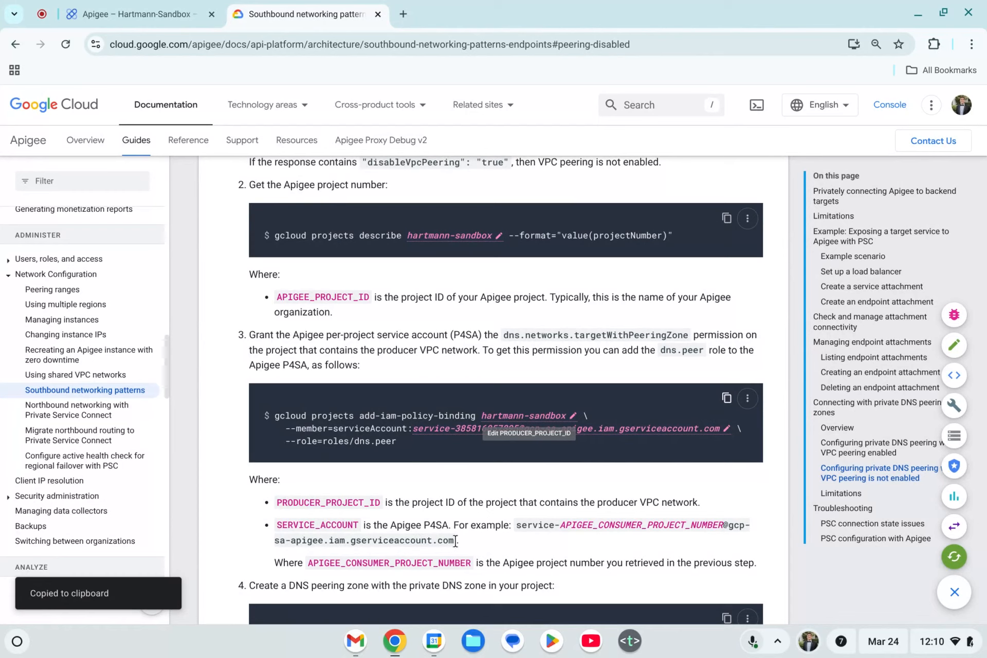
pyautogui.doubleClick(535, 525)
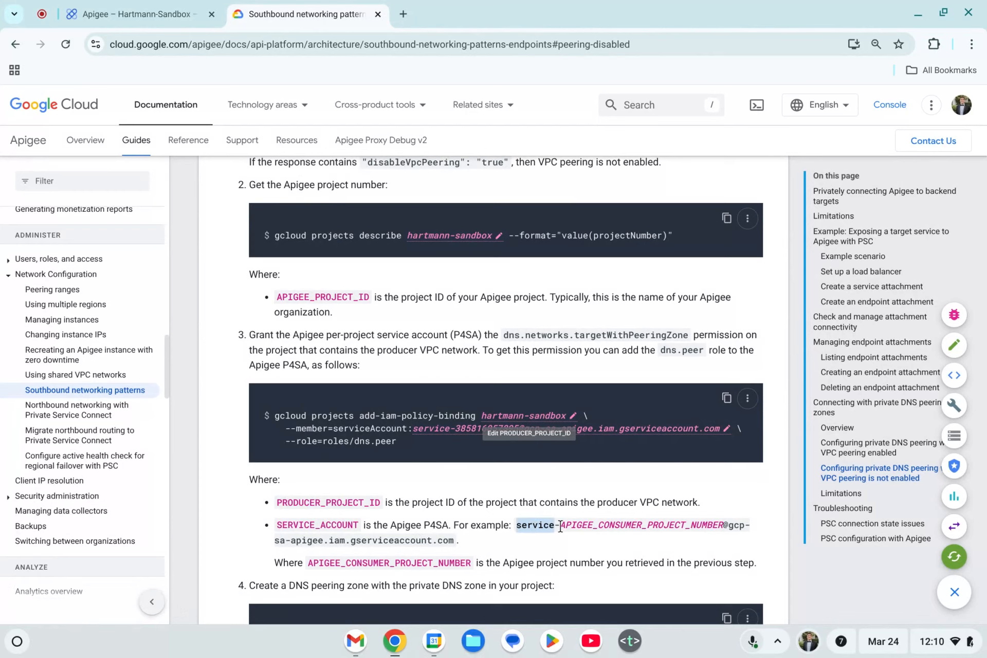
pyautogui.moveTo(560, 527); pyautogui.dragTo(728, 527)
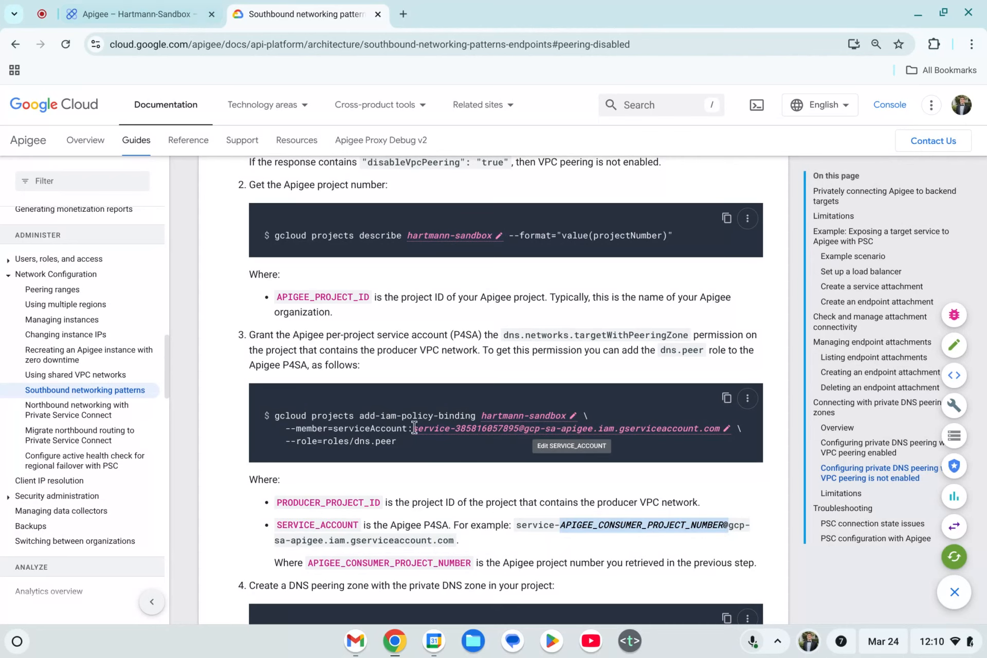
pyautogui.click(725, 398)
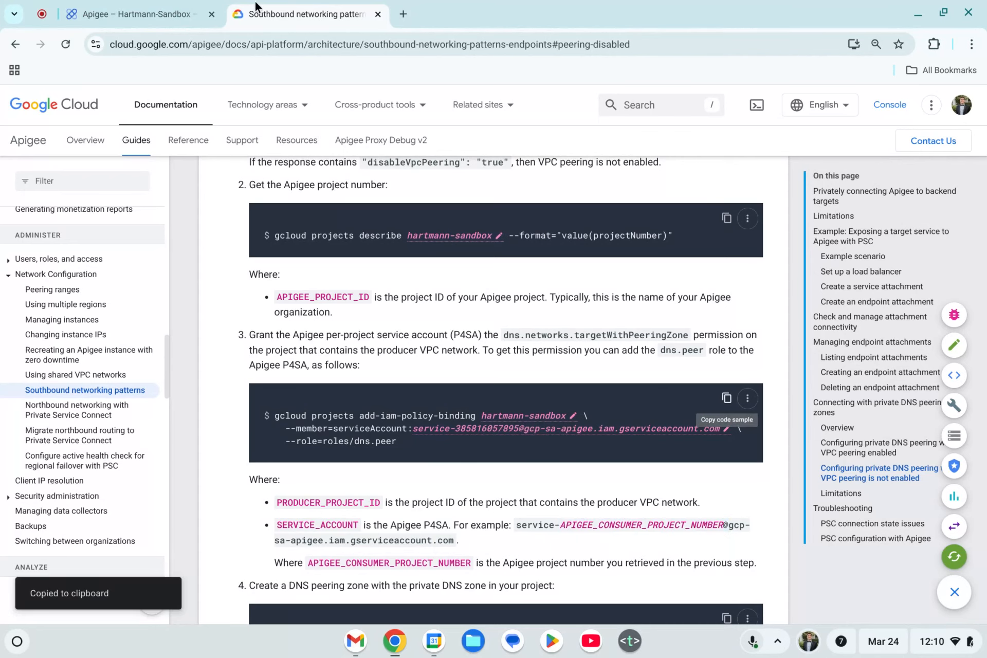
# Paste and run the add-iam-policy-binding command in Cloud Shell, and look through the returned IAM policy.
pyautogui.hotkey('ctrl', 'shift', 'Tab')
pyautogui.rightClick(263, 601)
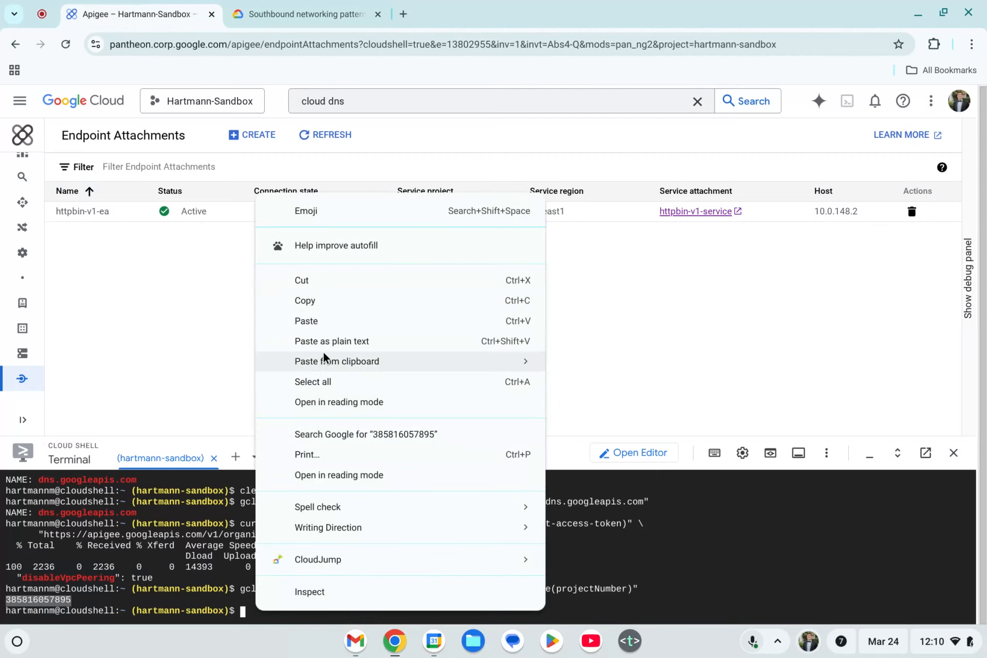
pyautogui.click(318, 320)
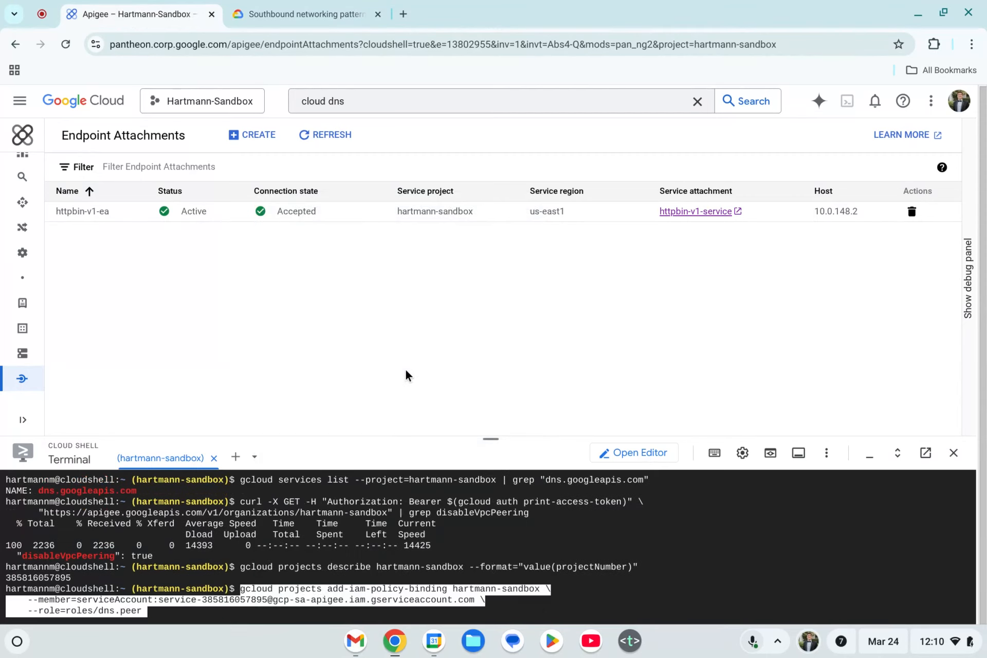
pyautogui.press('Return')
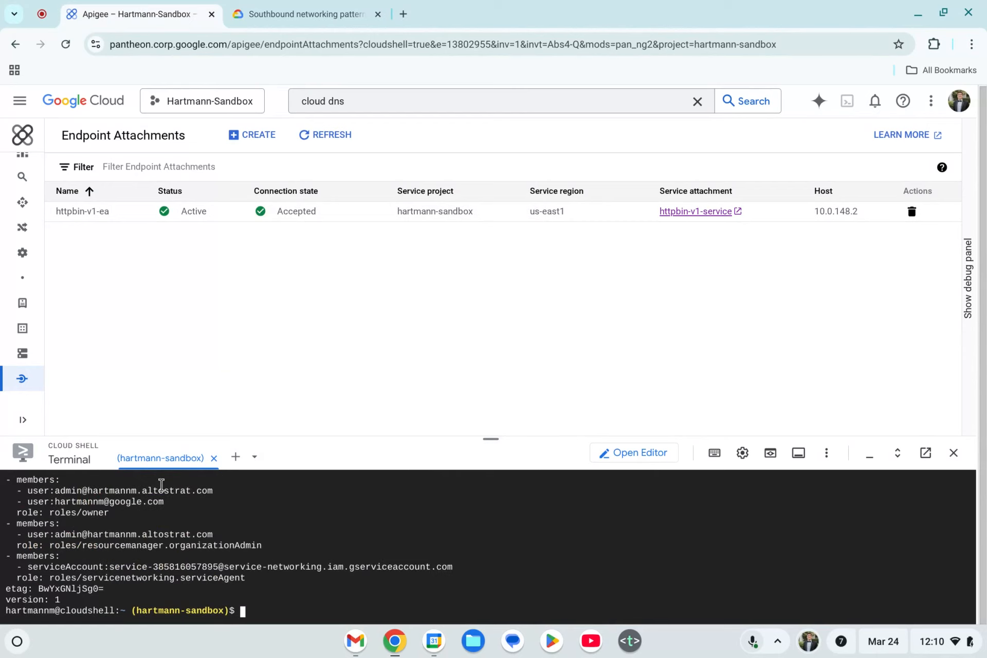
pyautogui.scroll(5, 139, 504)
pyautogui.scroll(-5, 143, 542)
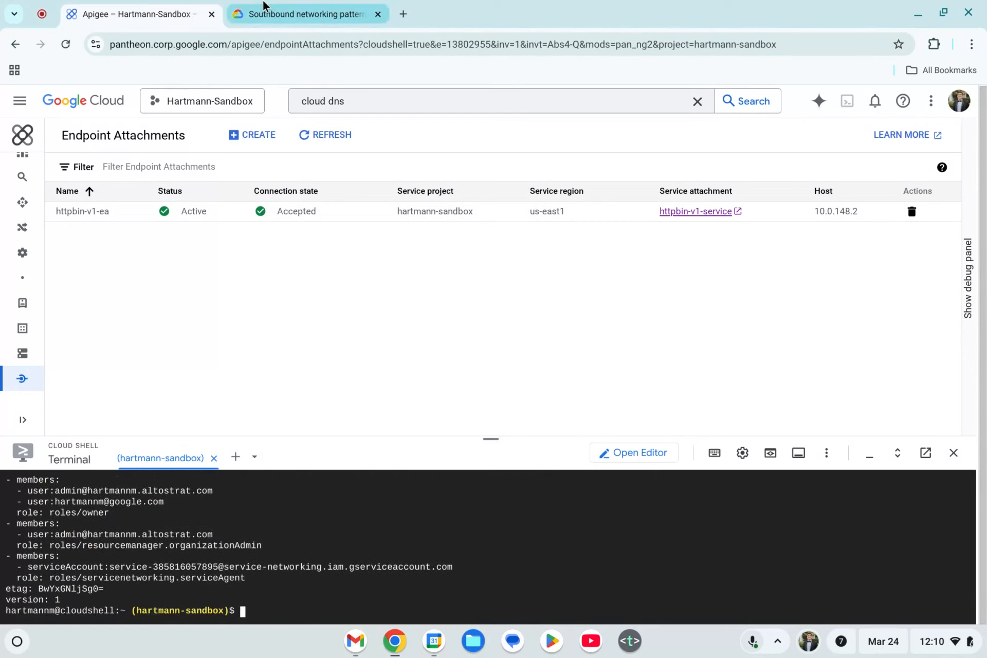
# Examine the documentation's step 4 curl request for creating a DNS peering zone, including its domain, project and network values.
pyautogui.click(288, 14)
pyautogui.scroll(-2, 370, 323)
pyautogui.scroll(-1, 371, 322)
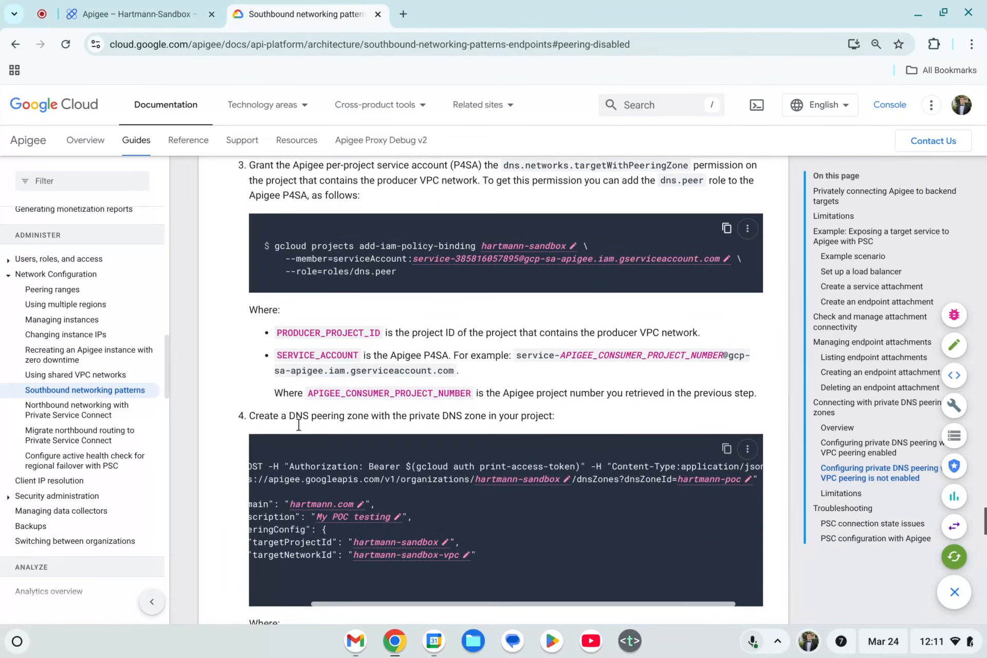
pyautogui.hscroll(-3, 330, 603)
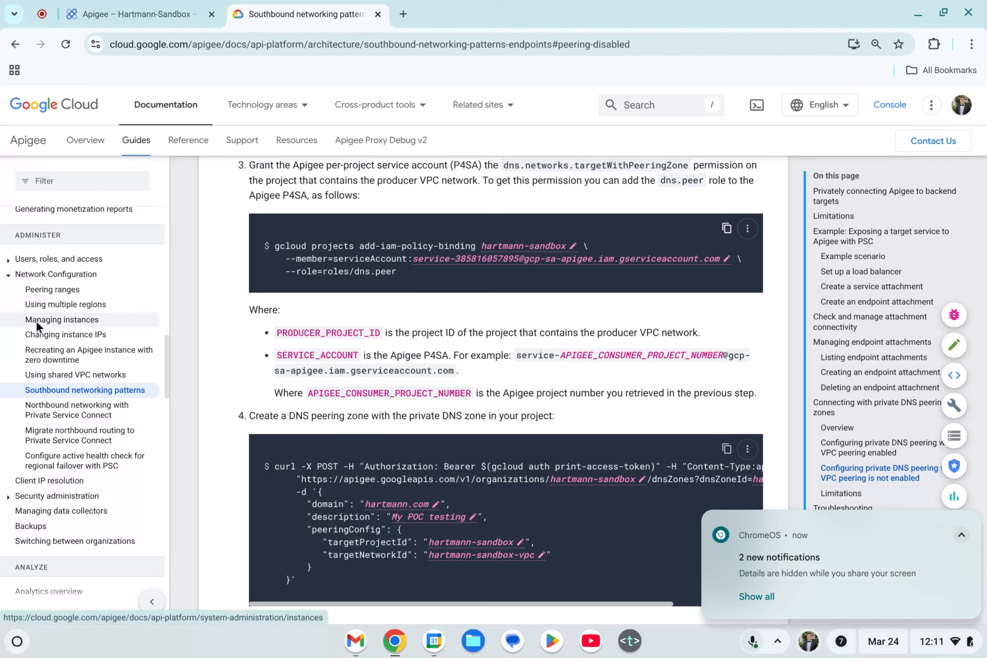
# Start a new private zone in Cloud DNS with zone name hartmann-poc and DNS name hartmann.com.
pyautogui.click(141, 16)
pyautogui.click(349, 100)
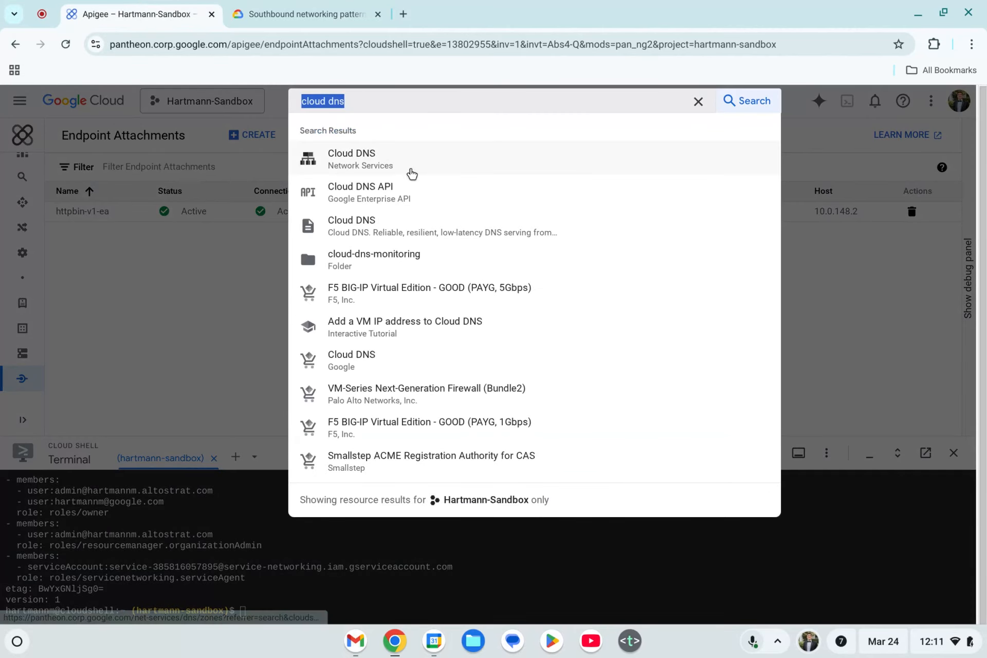
pyautogui.click(396, 163)
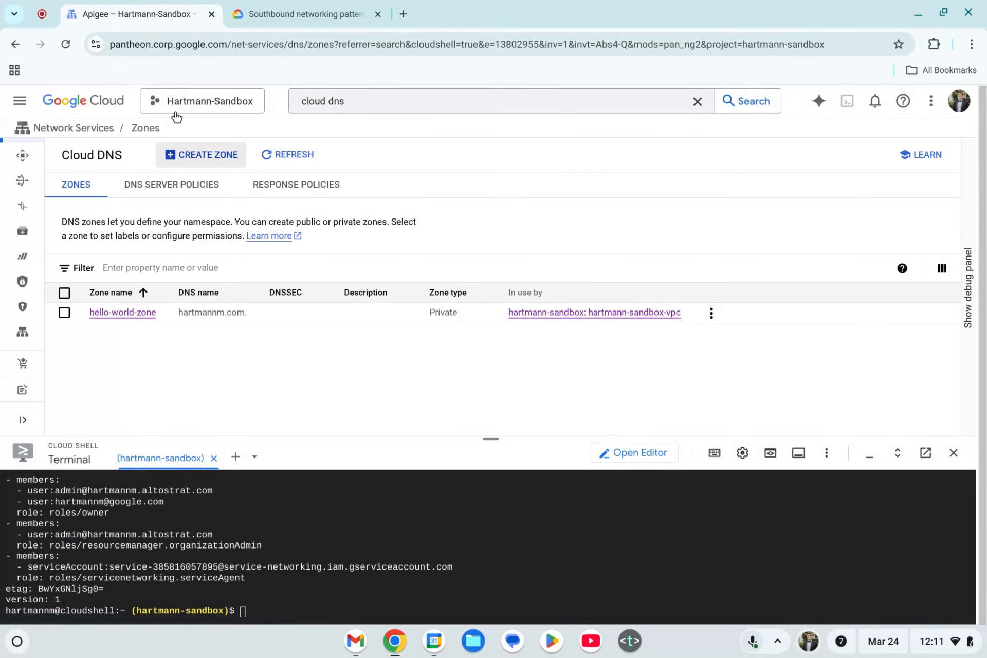
pyautogui.click(212, 152)
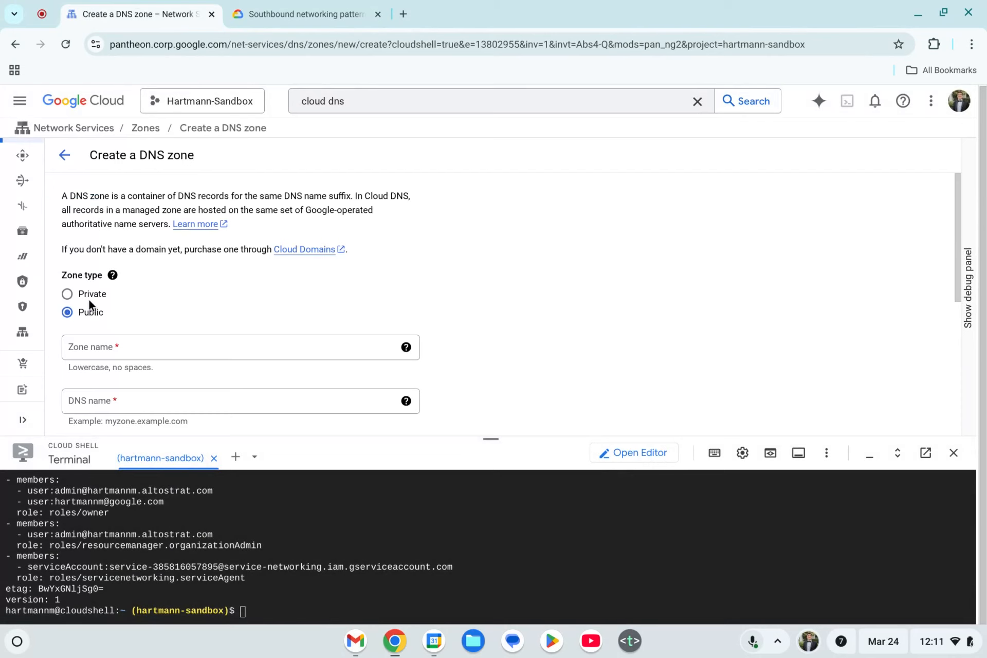
pyautogui.click(68, 293)
pyautogui.scroll(-3, 209, 273)
pyautogui.click(98, 229)
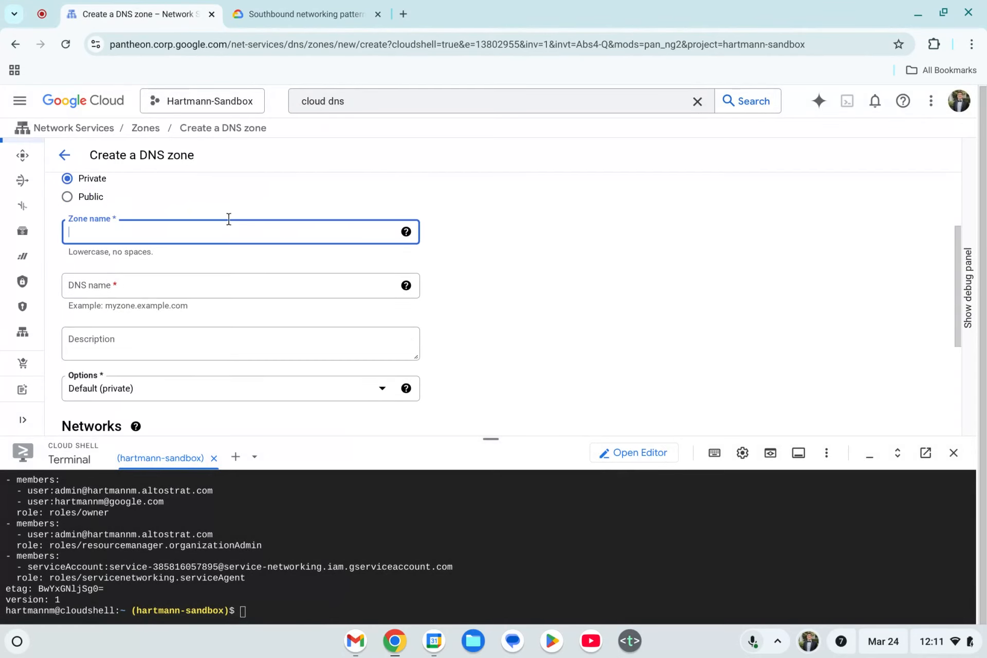
pyautogui.write('hartmann-poc')
pyautogui.click(134, 280)
pyautogui.write('hartmann')
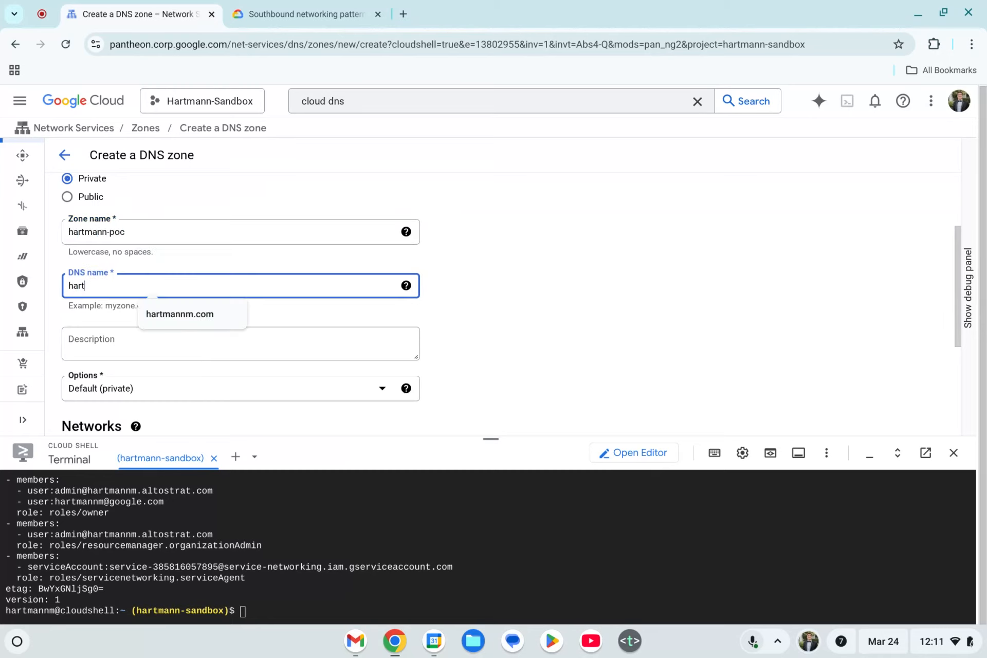
pyautogui.write('.com')
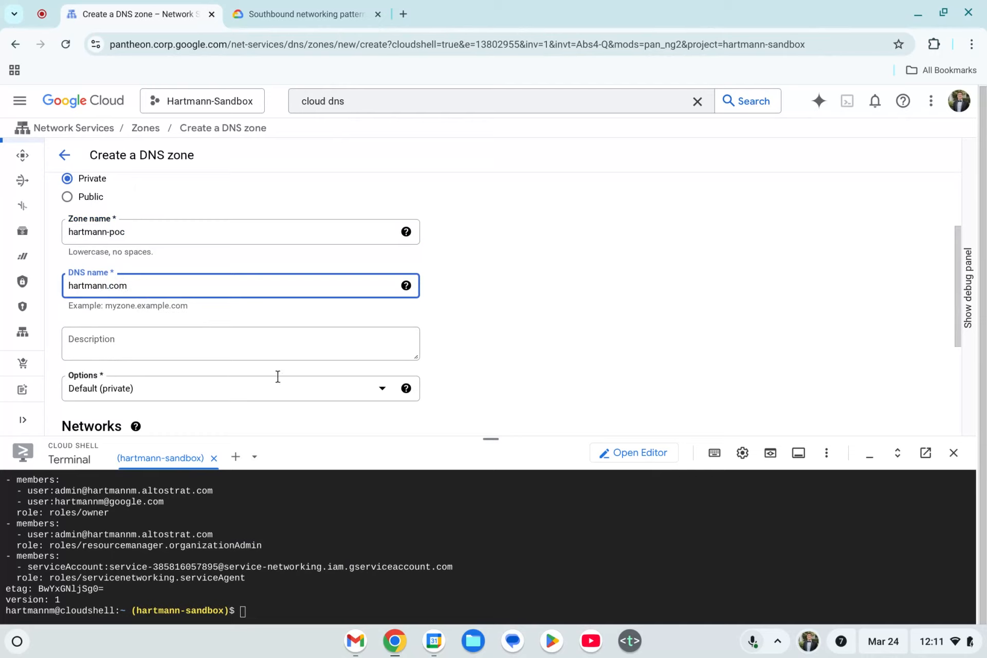
# Make the zone visible to the hartmann-sandbox-vpc network in the Hartmann-Sandbox project and create the zone.
pyautogui.scroll(-2, 160, 333)
pyautogui.click(86, 331)
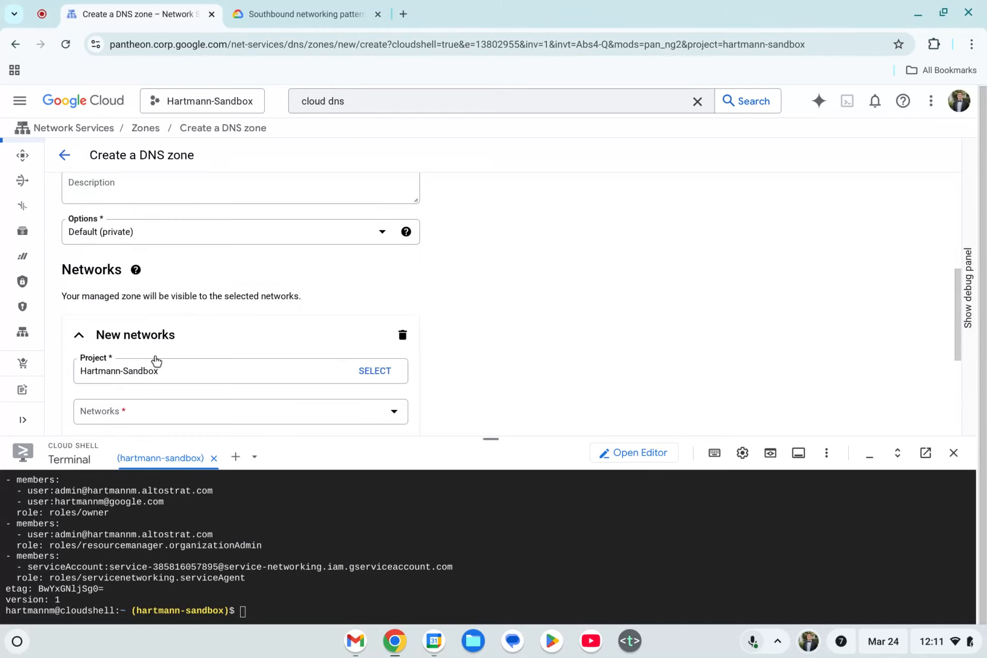
pyautogui.scroll(-2, 207, 373)
pyautogui.click(120, 344)
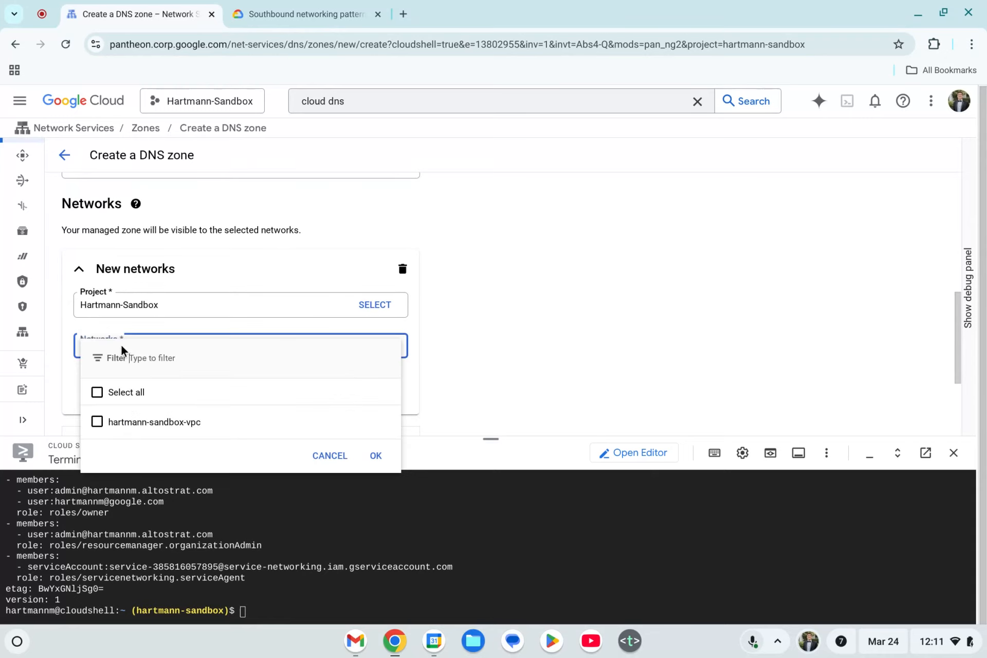
pyautogui.click(110, 432)
pyautogui.click(376, 455)
pyautogui.scroll(-1, 403, 378)
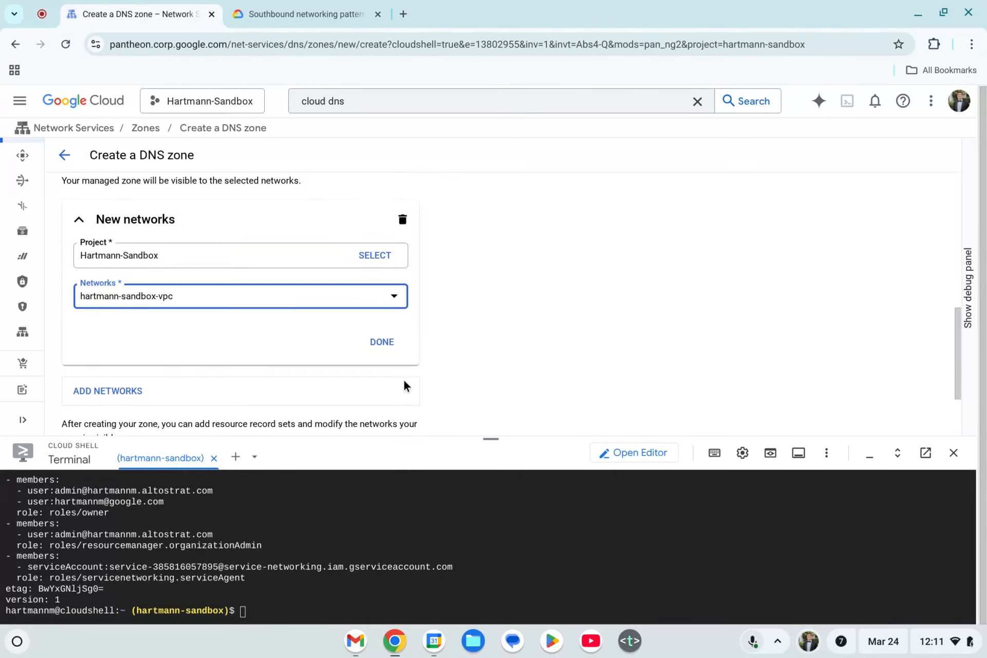
pyautogui.click(378, 343)
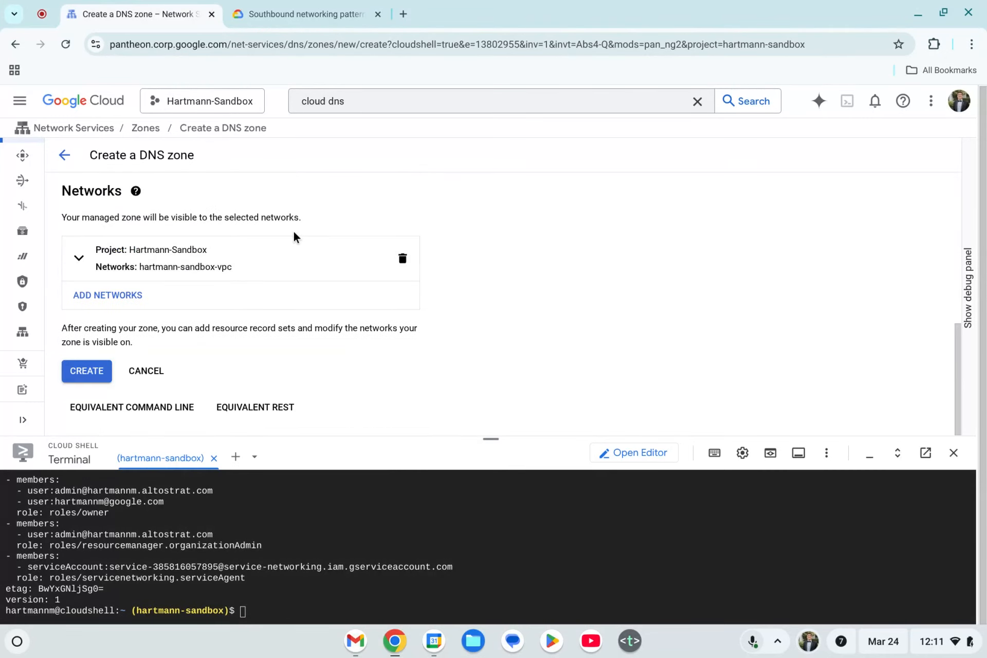
pyautogui.click(85, 378)
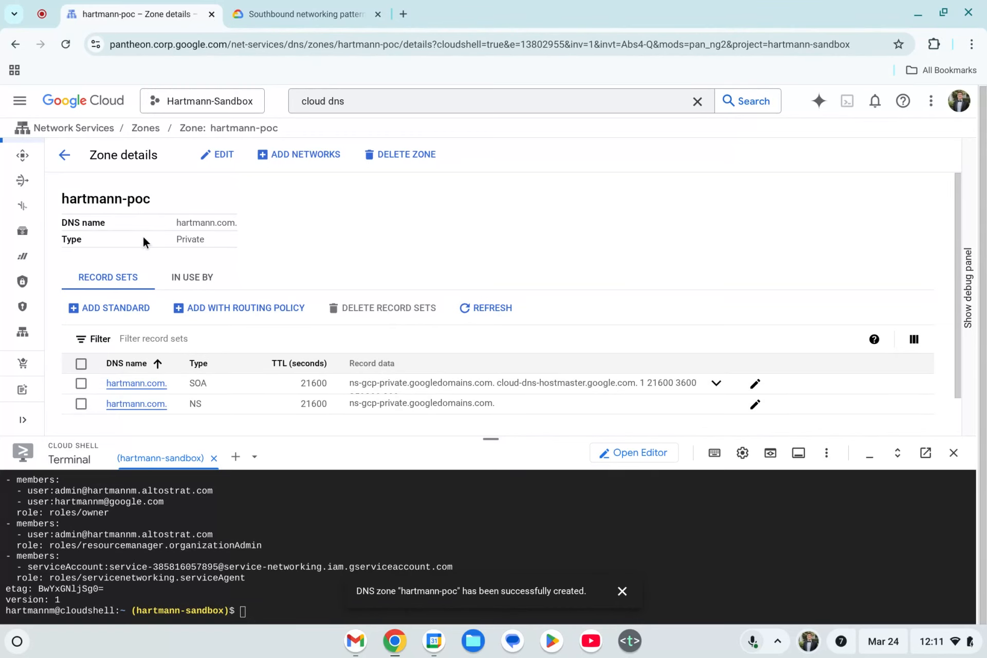
# Check the hartmann-poc zone's DNS name and network settings in its edit form, and return to the zone details.
pyautogui.moveTo(175, 222); pyautogui.dragTo(227, 222)
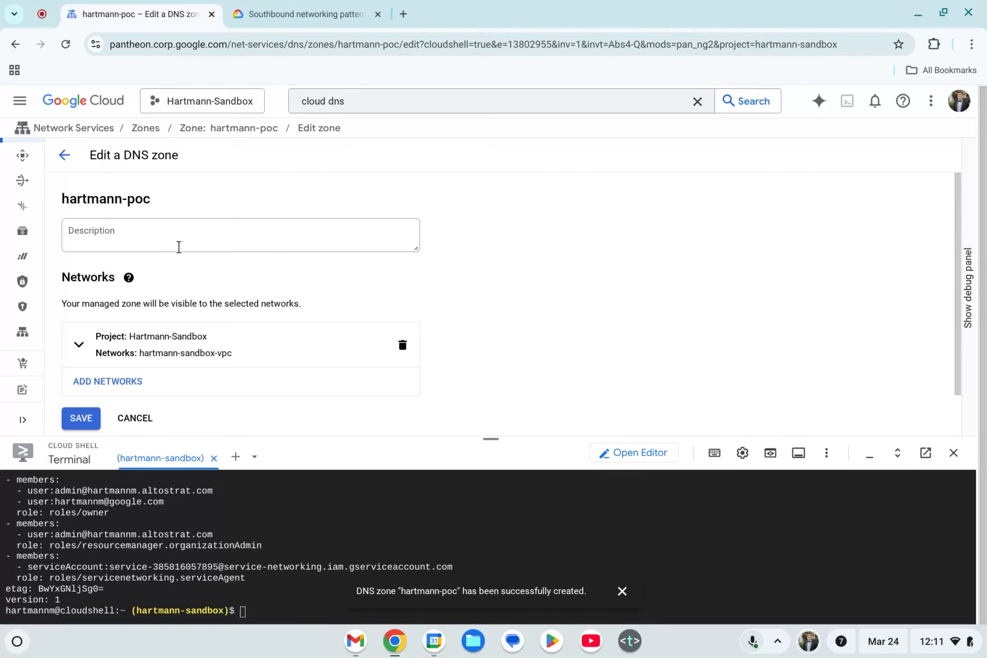
pyautogui.scroll(-1, 165, 307)
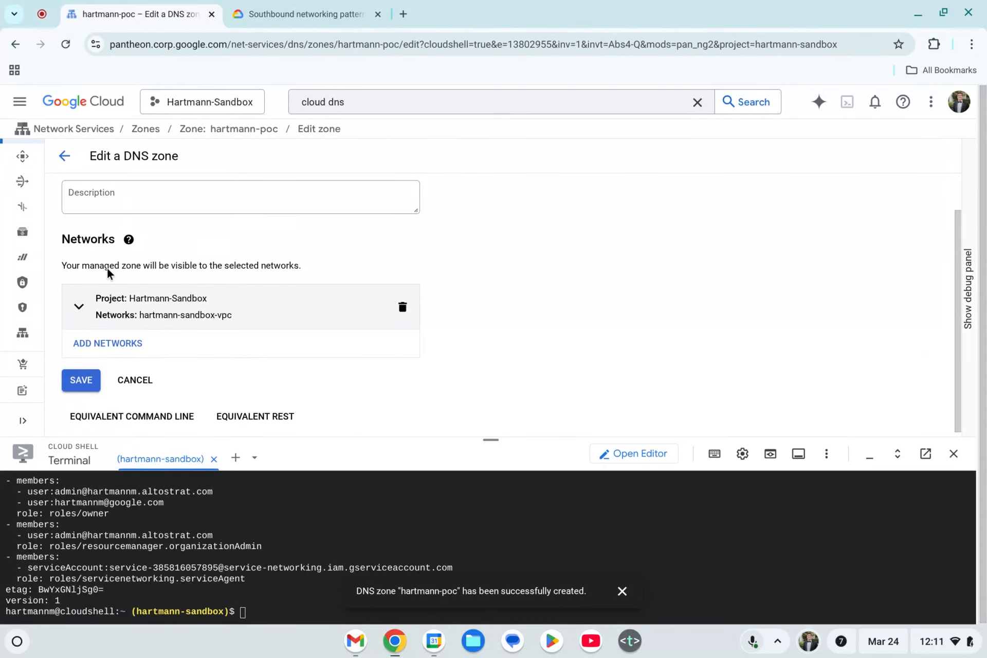
pyautogui.scroll(1, 106, 274)
pyautogui.click(64, 156)
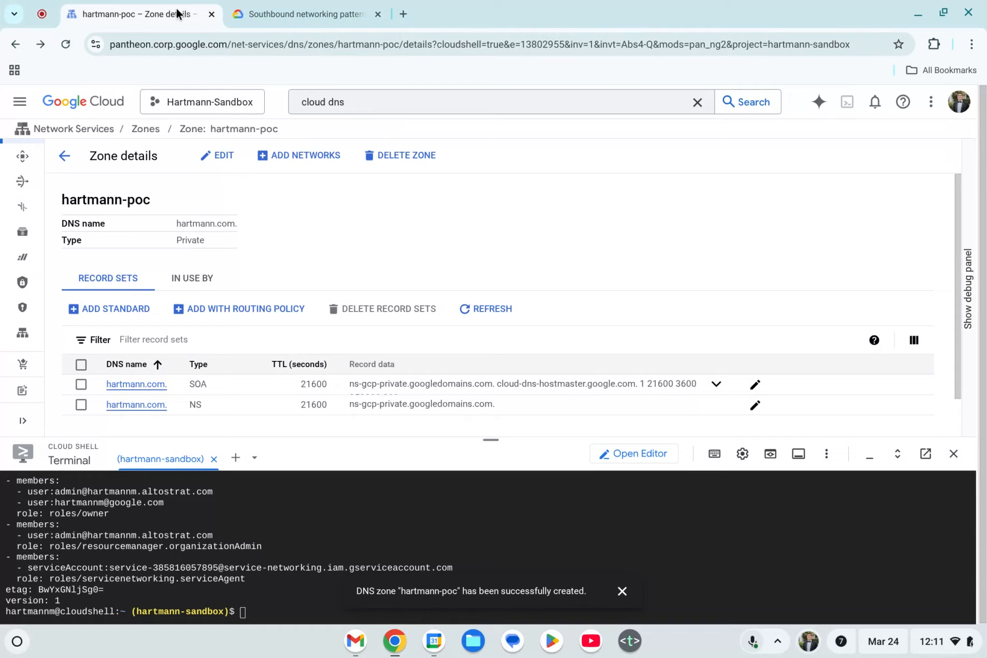
# Review the documentation's step 4 request for creating a DNS peering zone and return to the hartmann-poc zone details.
pyautogui.click(304, 14)
pyautogui.scroll(-1, 238, 284)
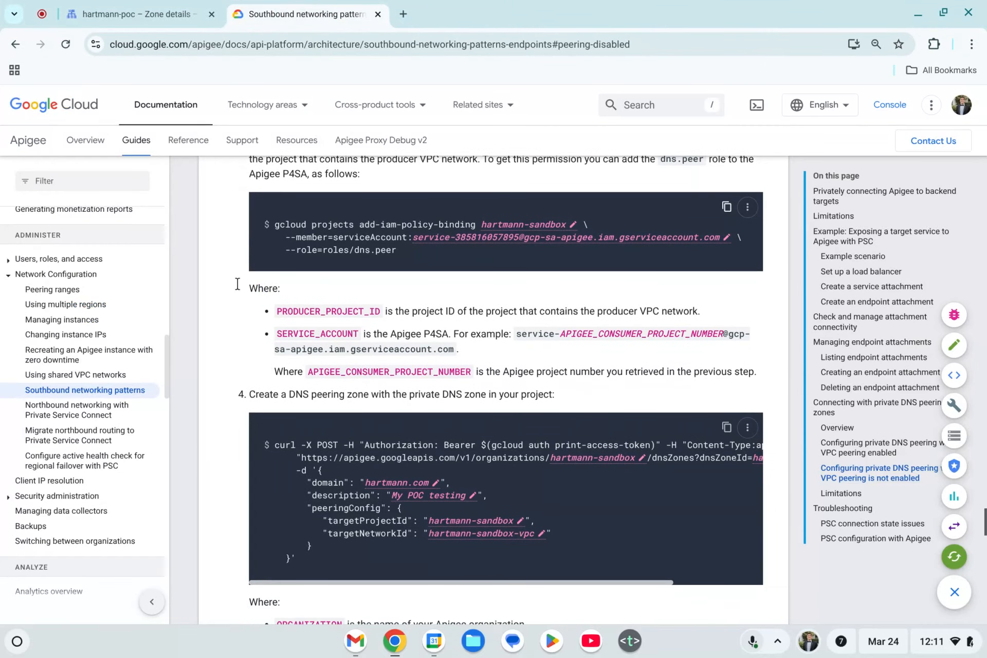
pyautogui.scroll(-1, 260, 401)
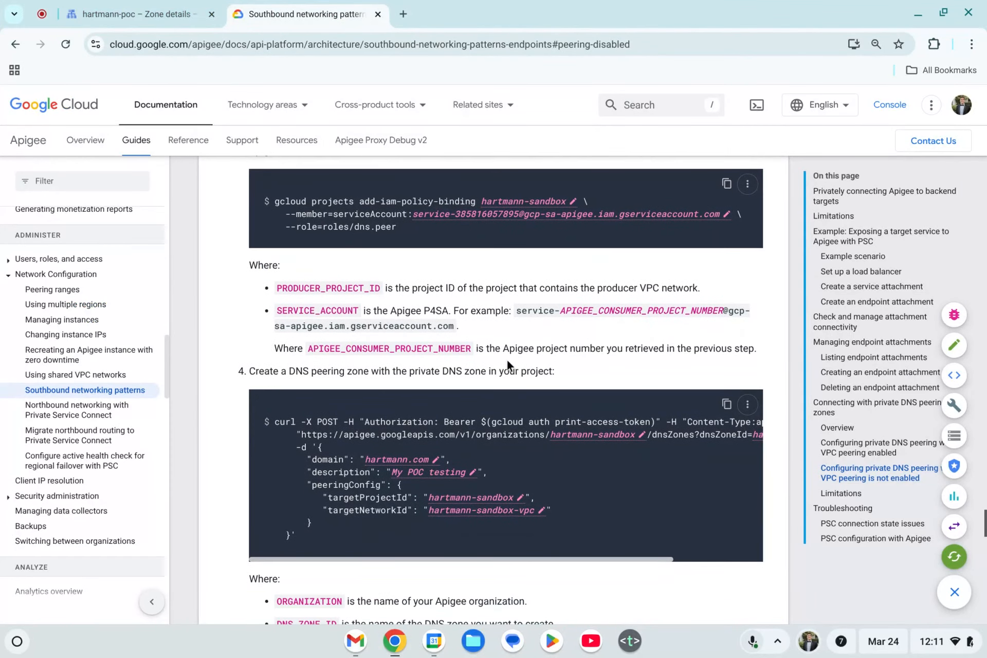
pyautogui.click(86, 15)
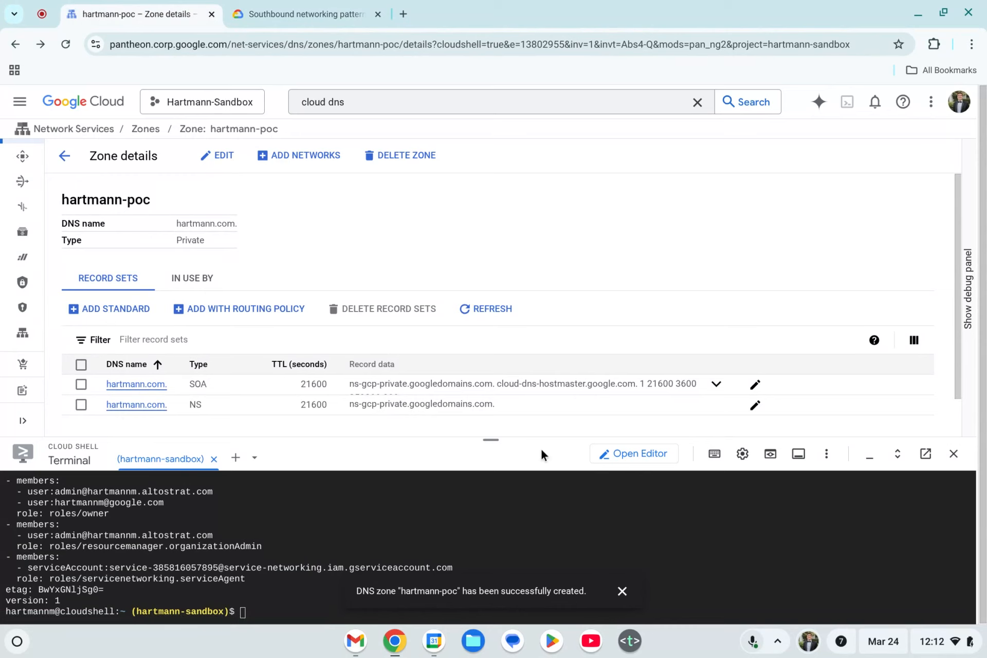
# Open Apigee's endpoint attachments in the console and copy the host address of the httpbin-v1-ea attachment.
pyautogui.click(384, 102)
pyautogui.hotkey('ctrl', 'a')
pyautogui.write('apigee')
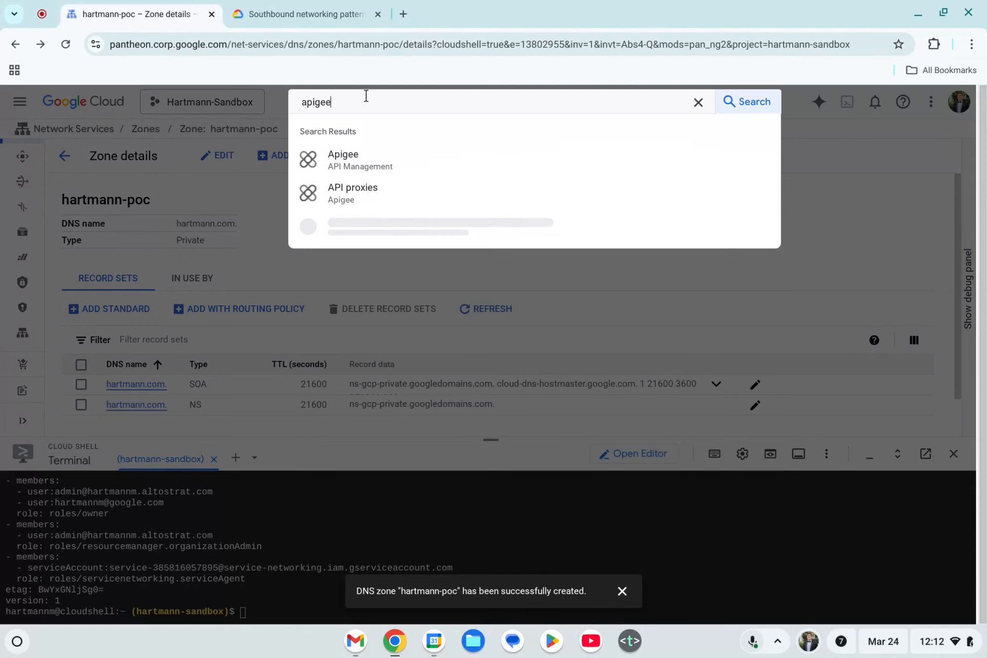
pyautogui.click(358, 160)
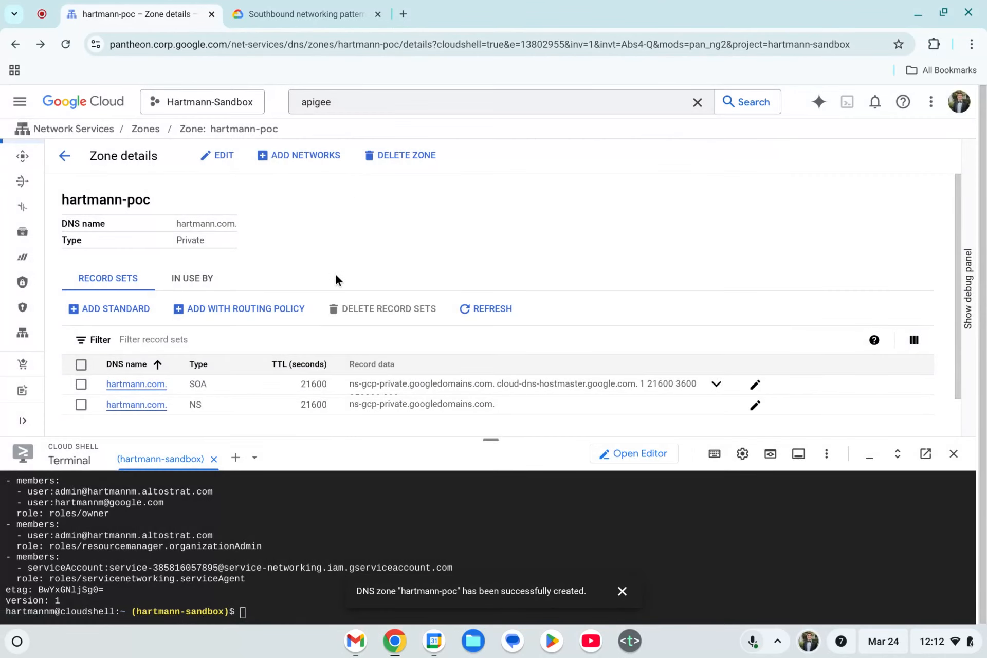
pyautogui.click(323, 117)
pyautogui.click(360, 161)
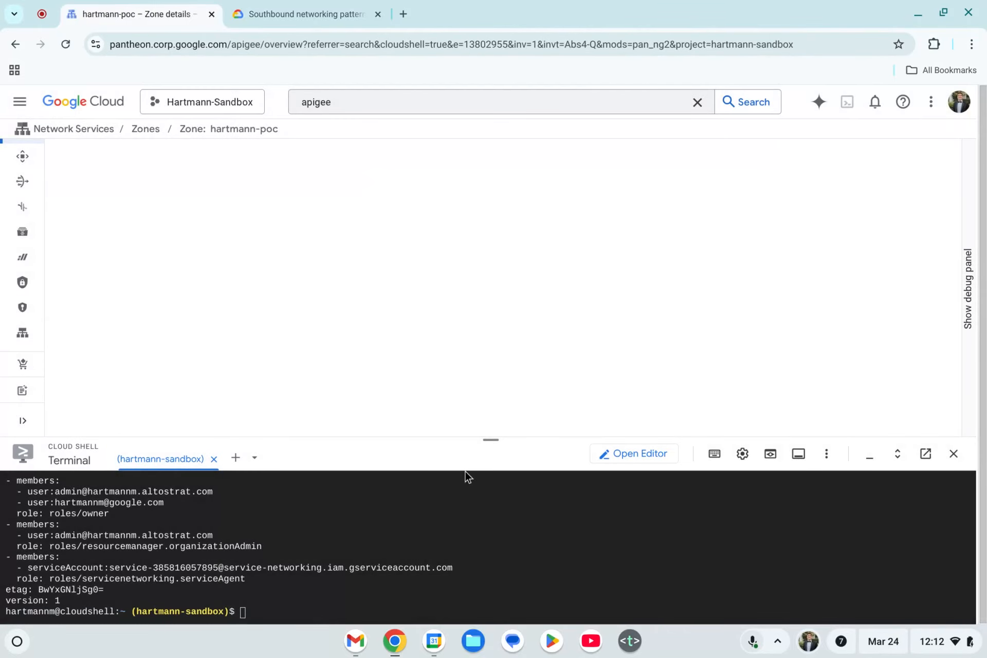
pyautogui.moveTo(490, 440); pyautogui.dragTo(489, 497)
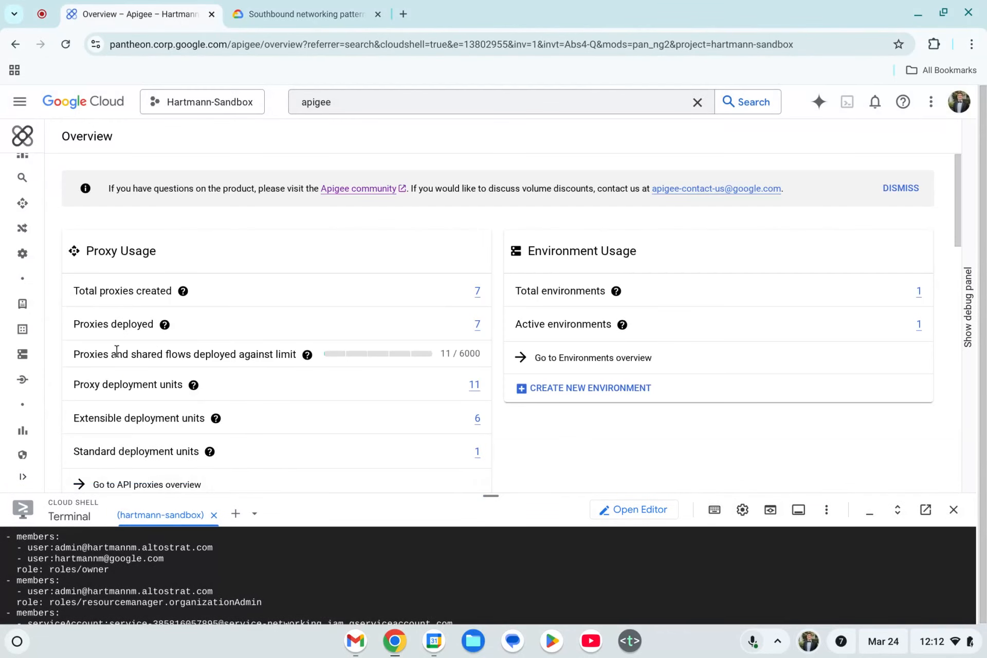
pyautogui.click(41, 374)
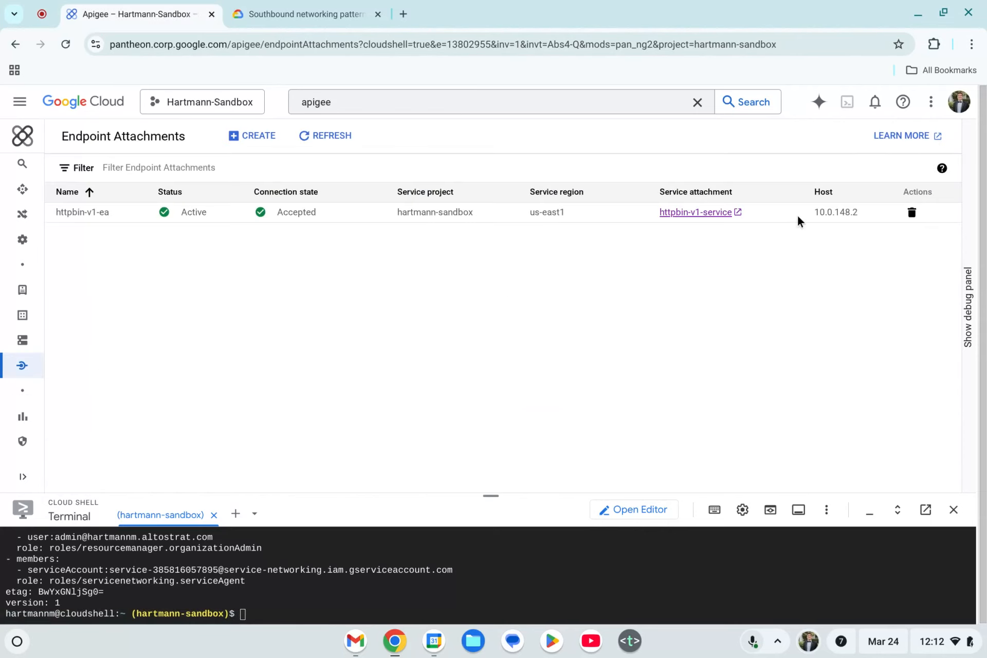
pyautogui.moveTo(817, 211); pyautogui.dragTo(854, 214)
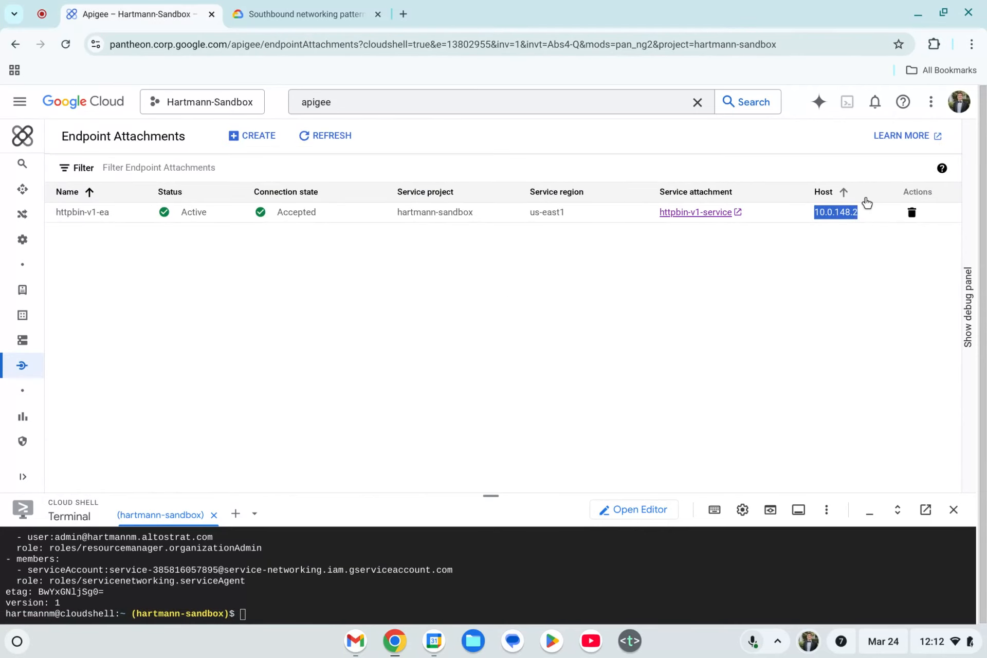
# Find Cloud DNS through the console search and open the details of the hartmann-poc zone.
pyautogui.click(301, 13)
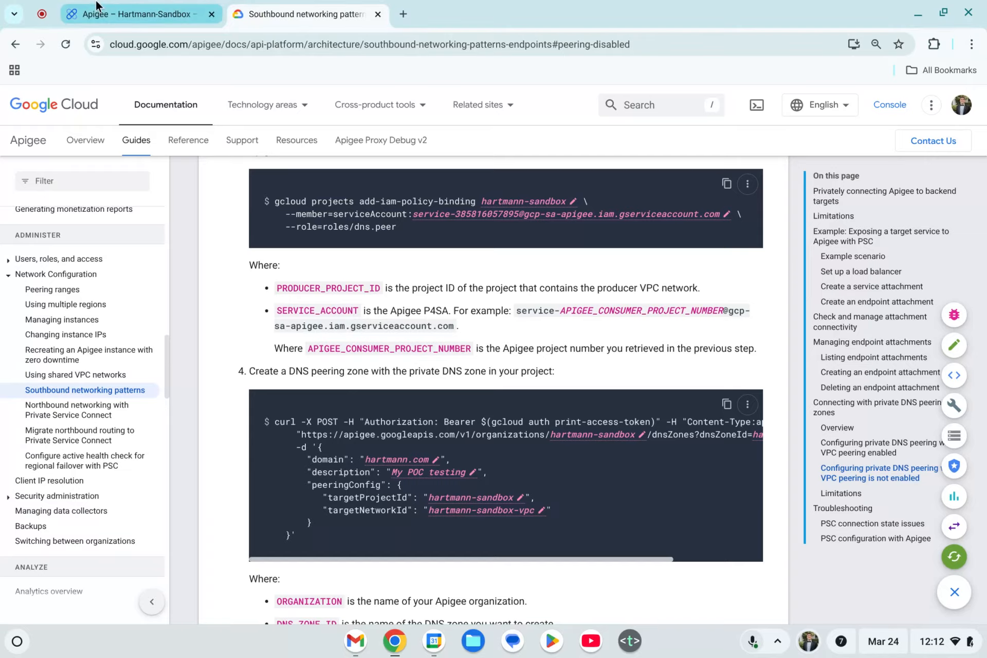
pyautogui.click(96, 6)
pyautogui.click(388, 97)
pyautogui.hotkey('ctrl', 'a')
pyautogui.write('cloud overview')
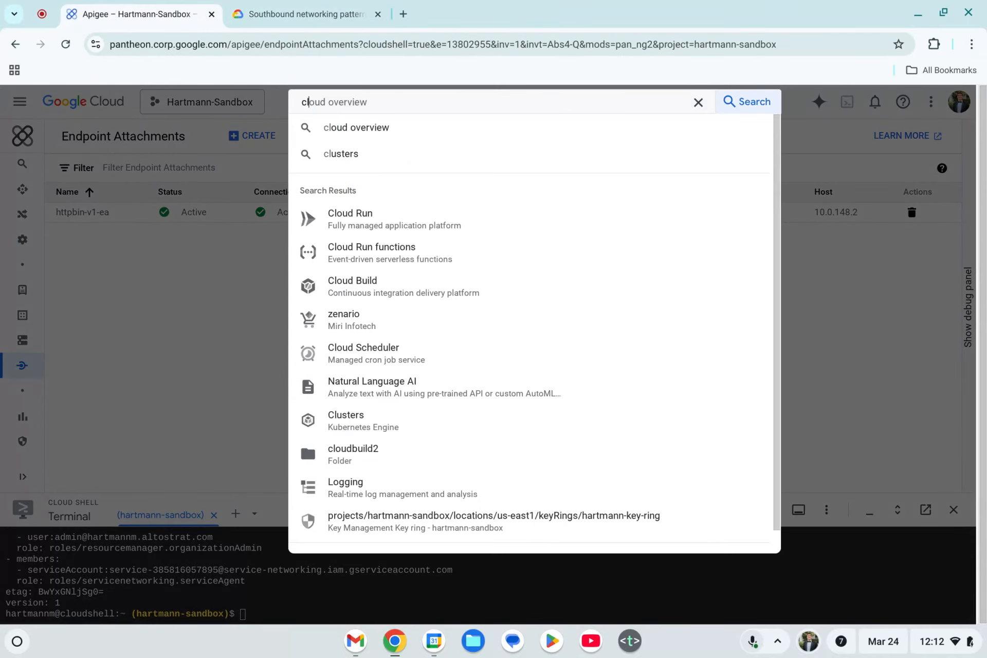
pyautogui.press('BackSpace')
pyautogui.press('BackSpace')
pyautogui.press('BackSpace')
pyautogui.press('BackSpace')
pyautogui.press('BackSpace')
pyautogui.press('BackSpace')
pyautogui.press('BackSpace')
pyautogui.press('BackSpace')
pyautogui.write('dns')
pyautogui.click(413, 169)
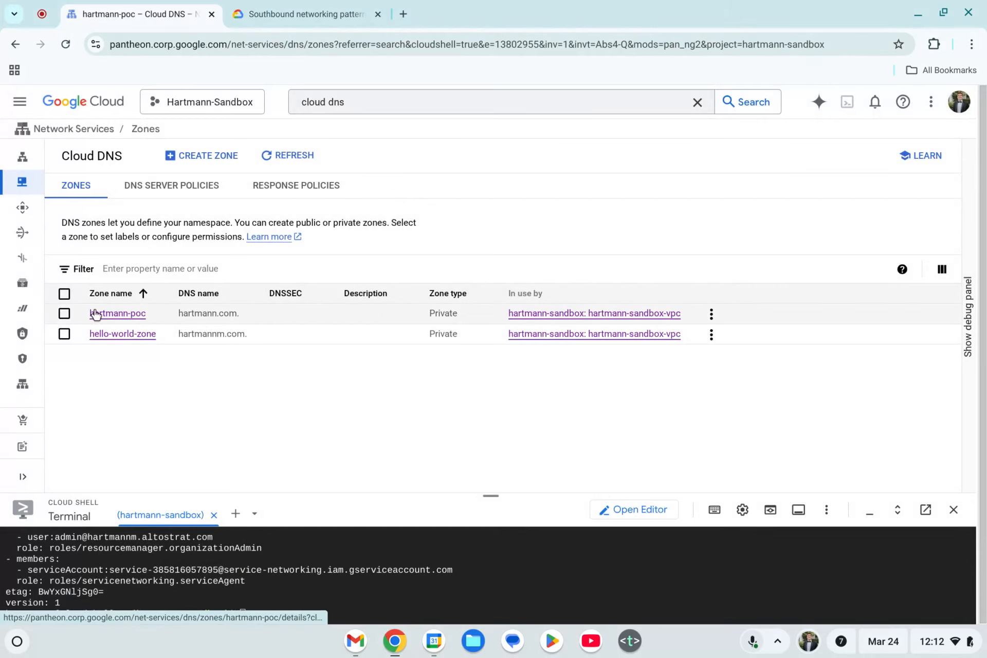
pyautogui.click(116, 313)
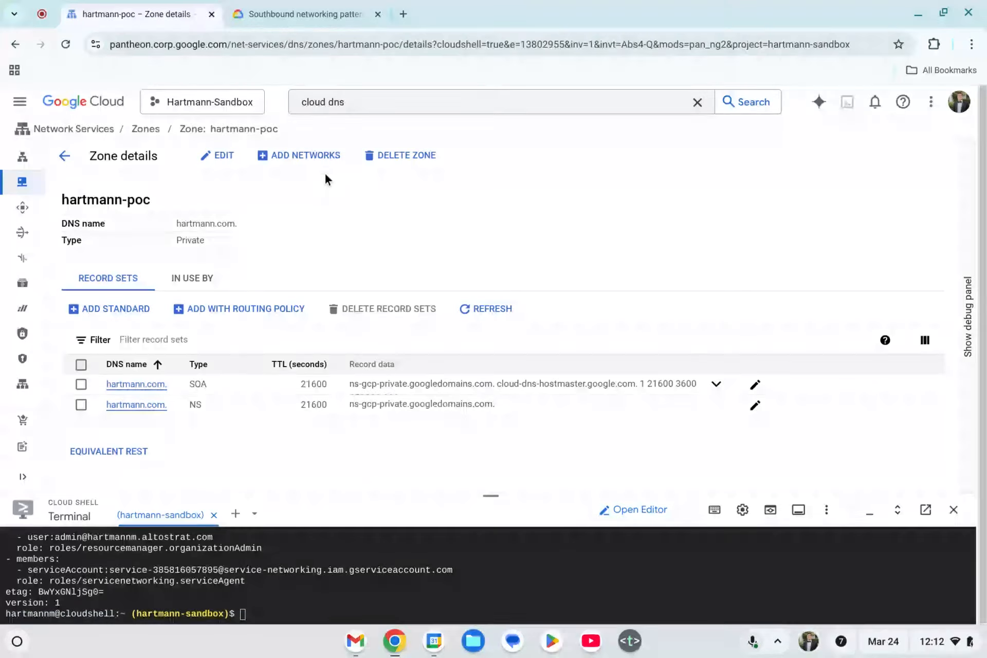
# Create a standard A record set for foo.hartmann.com with IPv4 address 10.0.148.2 in the hartmann-poc zone.
pyautogui.click(115, 309)
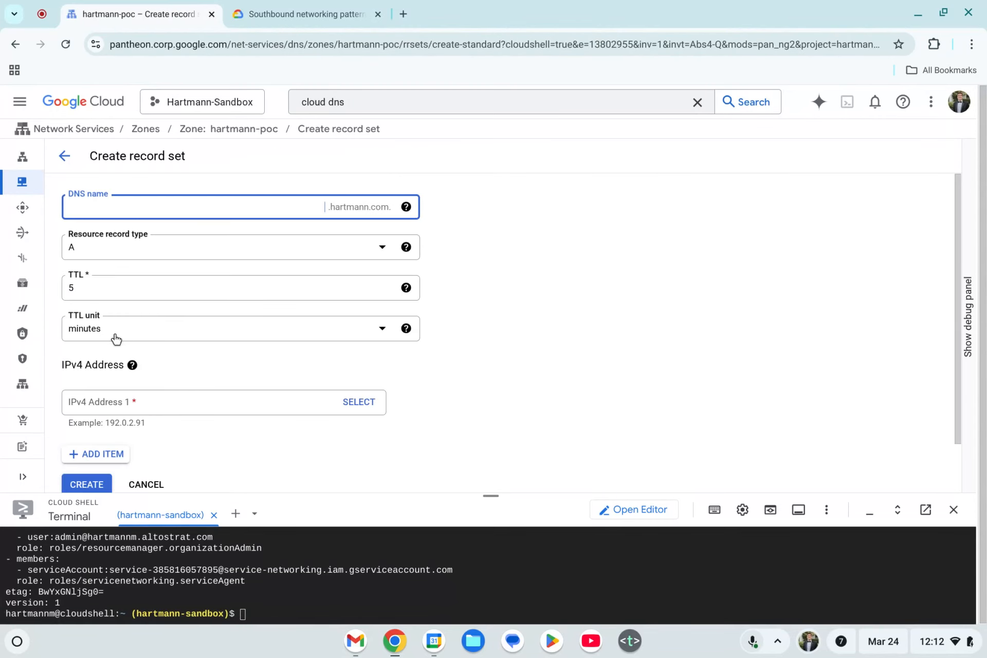
pyautogui.click(161, 402)
pyautogui.write('10.0.148.2')
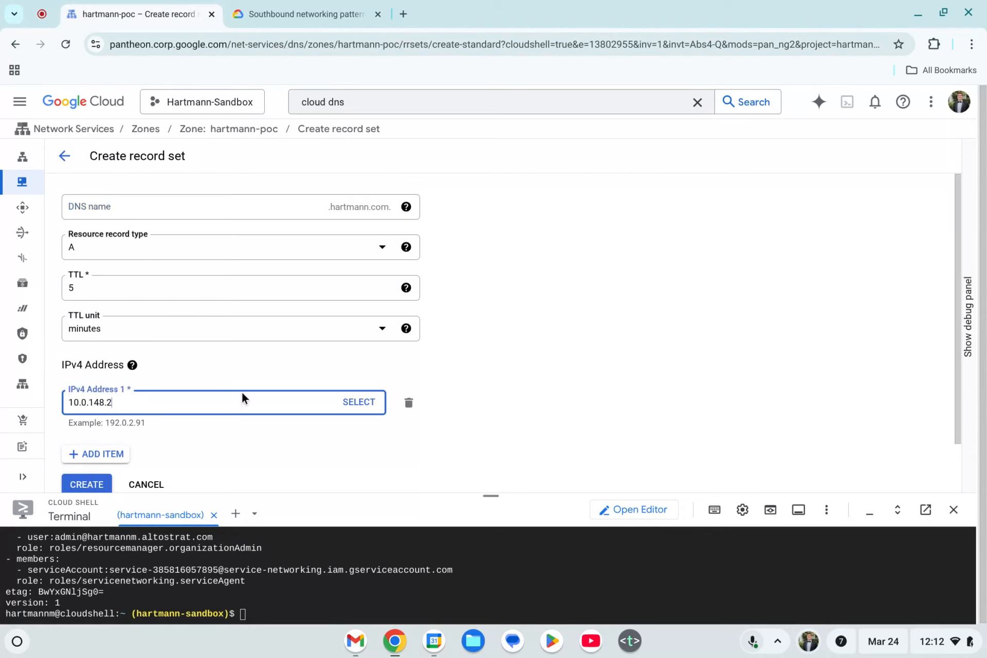
pyautogui.click(635, 417)
pyautogui.click(149, 211)
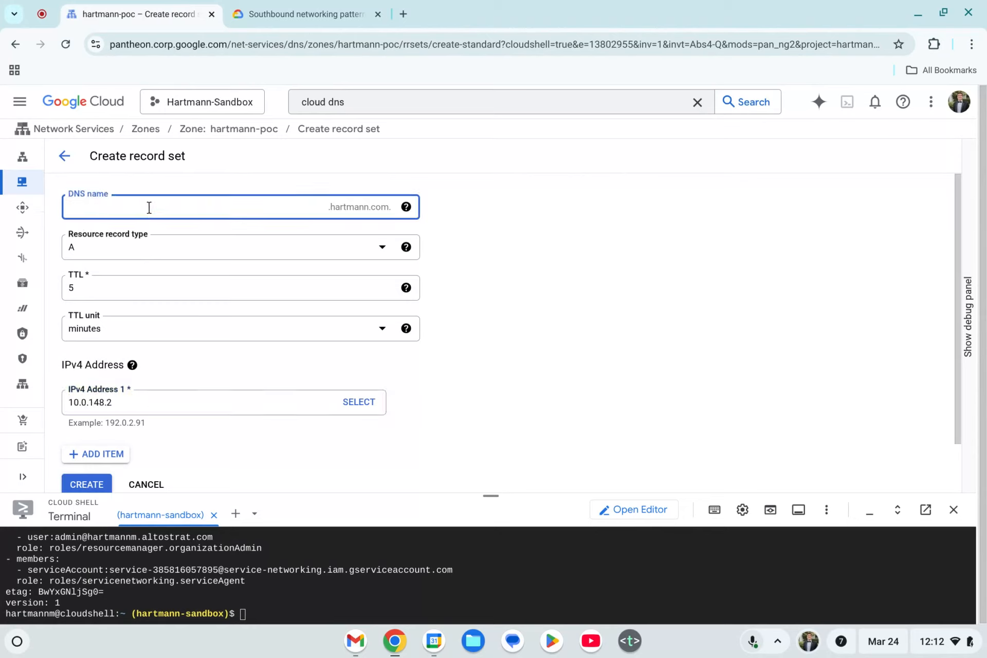
pyautogui.click(631, 339)
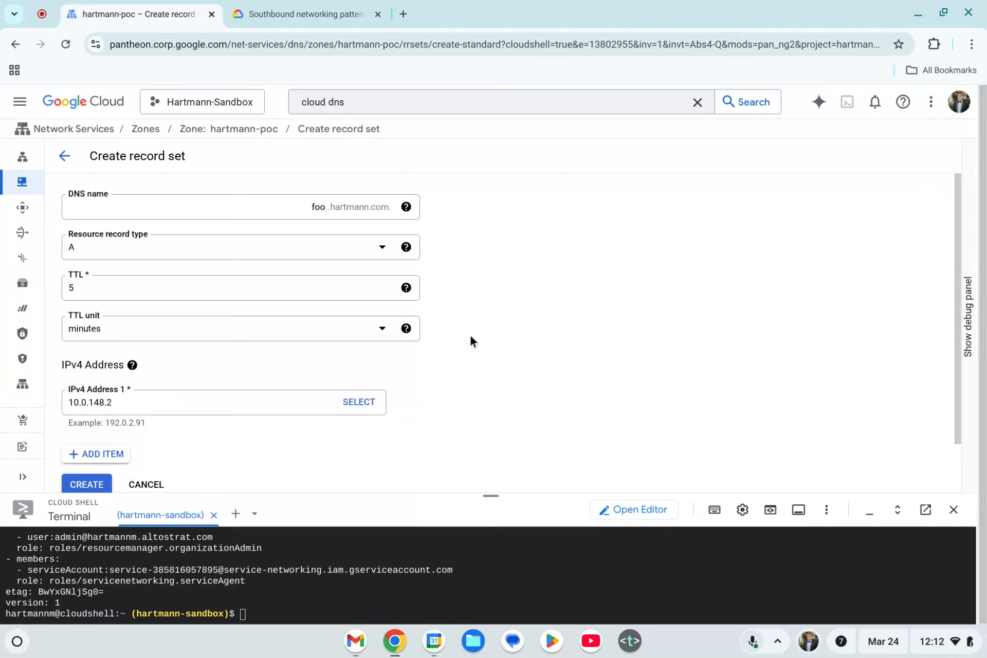
pyautogui.scroll(-1, 113, 401)
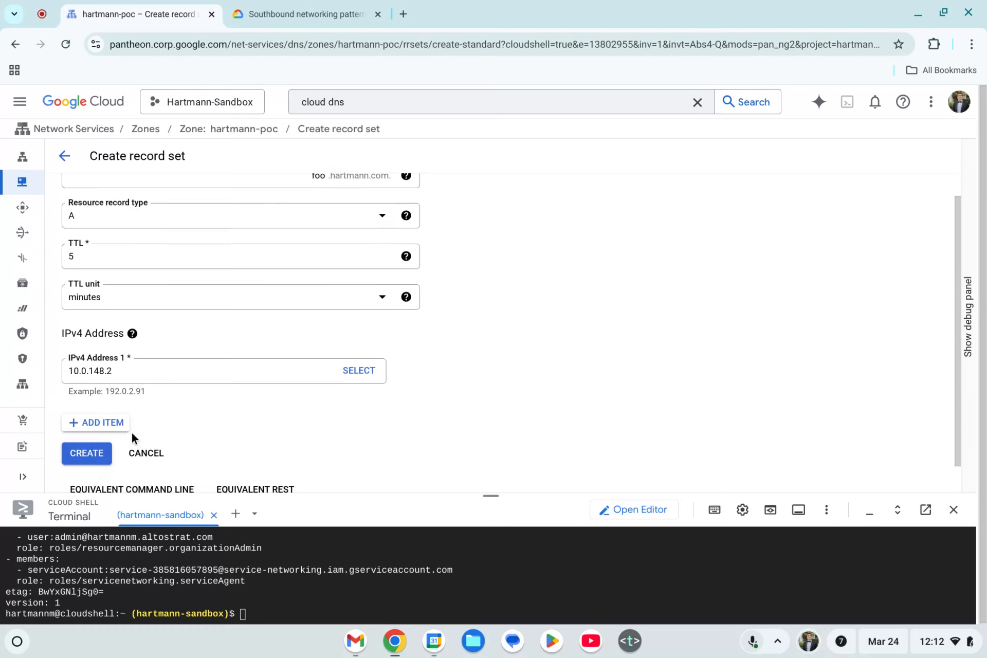
pyautogui.click(85, 444)
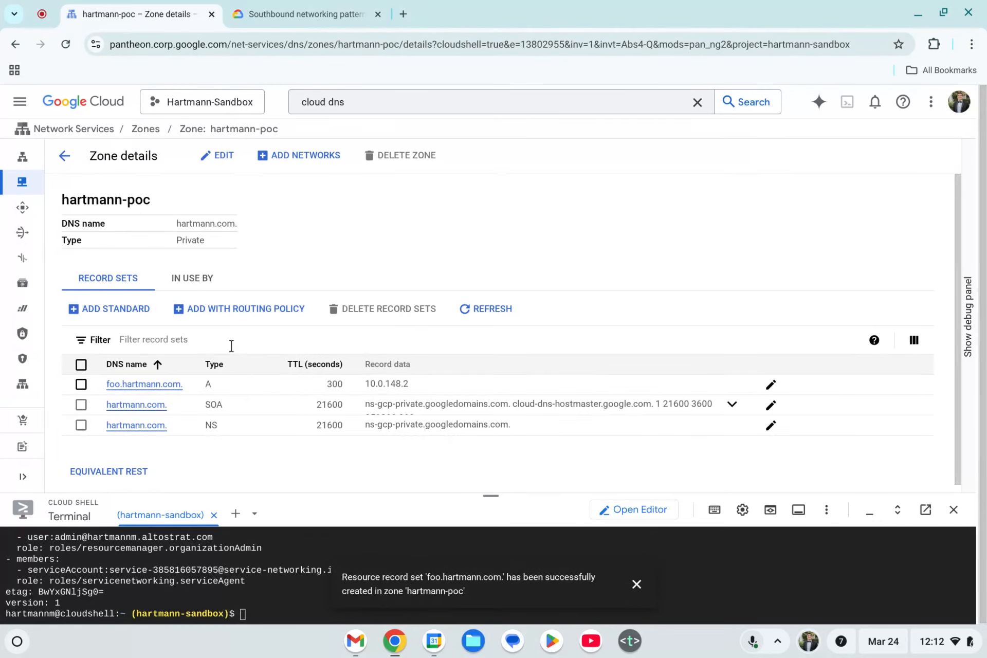
# Check the address in the foo.hartmann.com record set's details, dismissing the satisfaction survey, and return to the zone details.
pyautogui.click(131, 391)
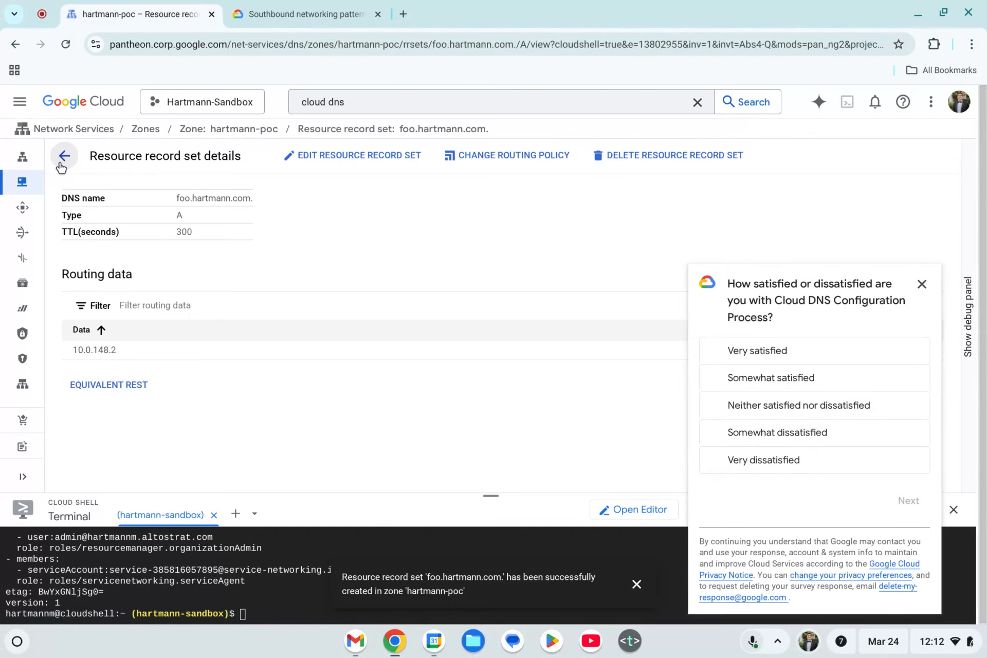
pyautogui.click(920, 282)
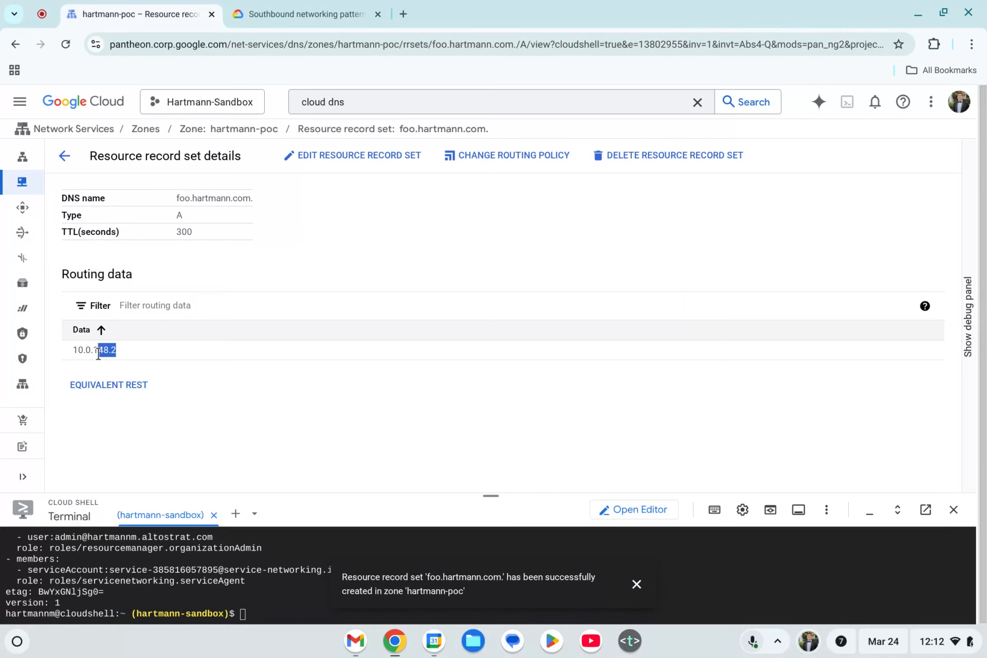
pyautogui.moveTo(98, 355); pyautogui.dragTo(73, 352)
pyautogui.click(64, 156)
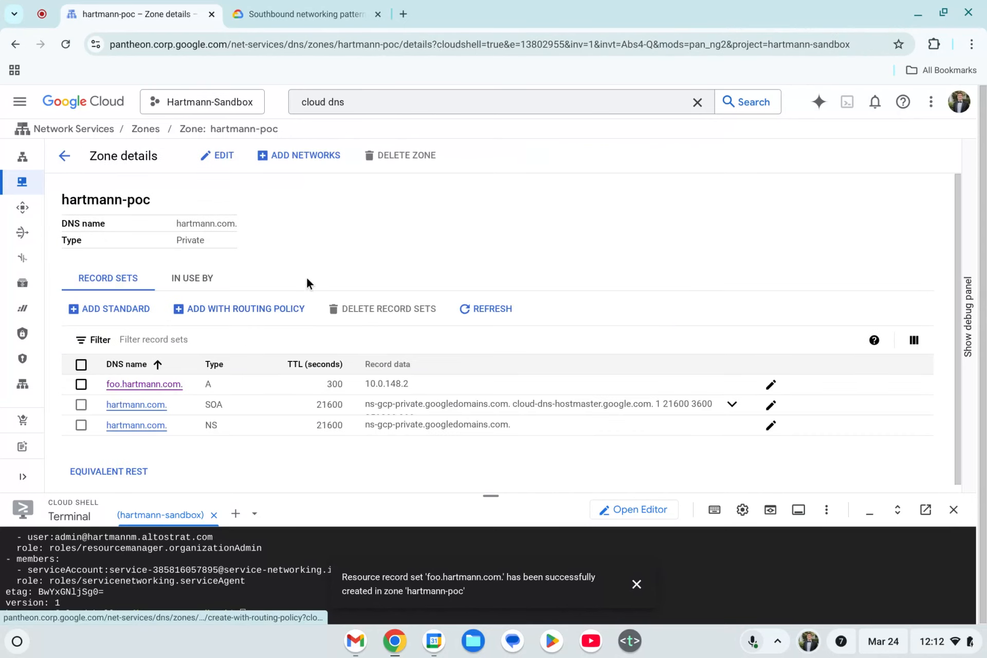
# Copy the documentation's step 4 curl request for the hartmann-poc DNS peering zone and run it in Cloud Shell.
pyautogui.click(294, 13)
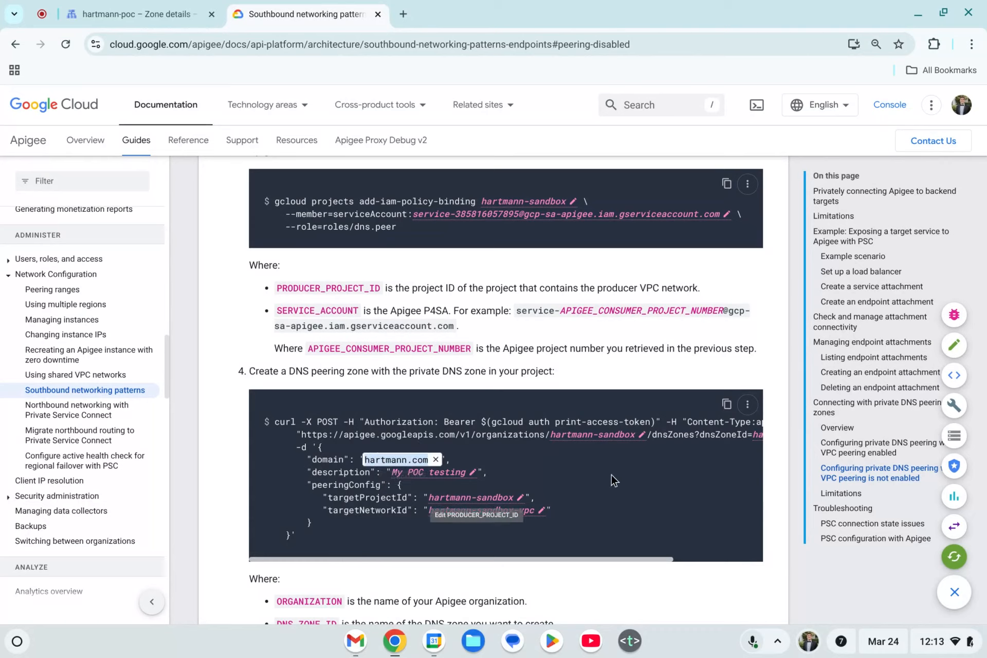
pyautogui.moveTo(539, 560); pyautogui.dragTo(661, 449)
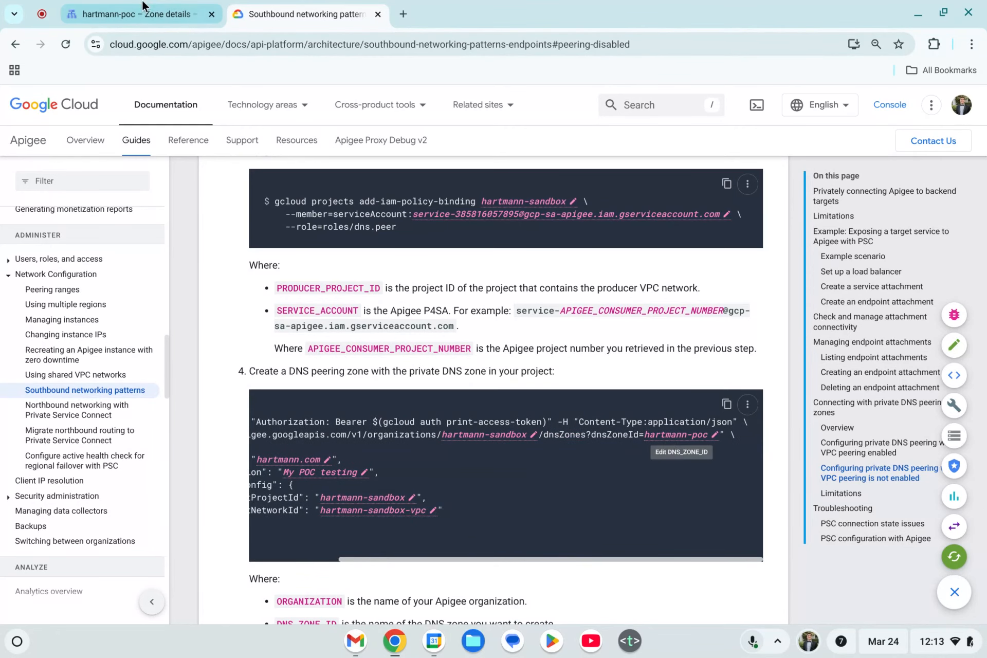
pyautogui.moveTo(348, 559); pyautogui.dragTo(240, 547)
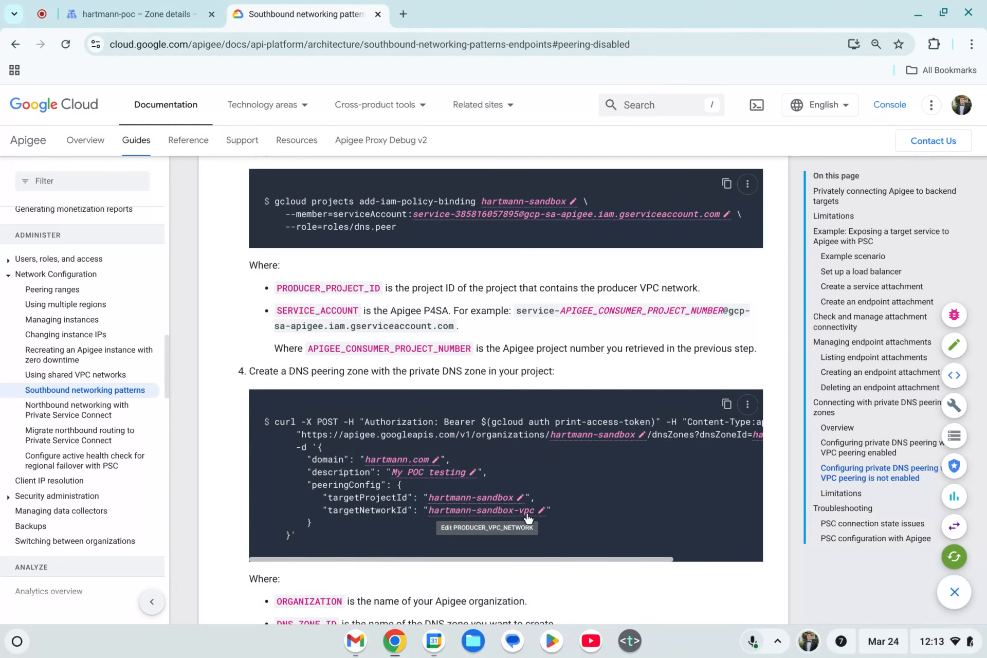
pyautogui.scroll(-1, 443, 484)
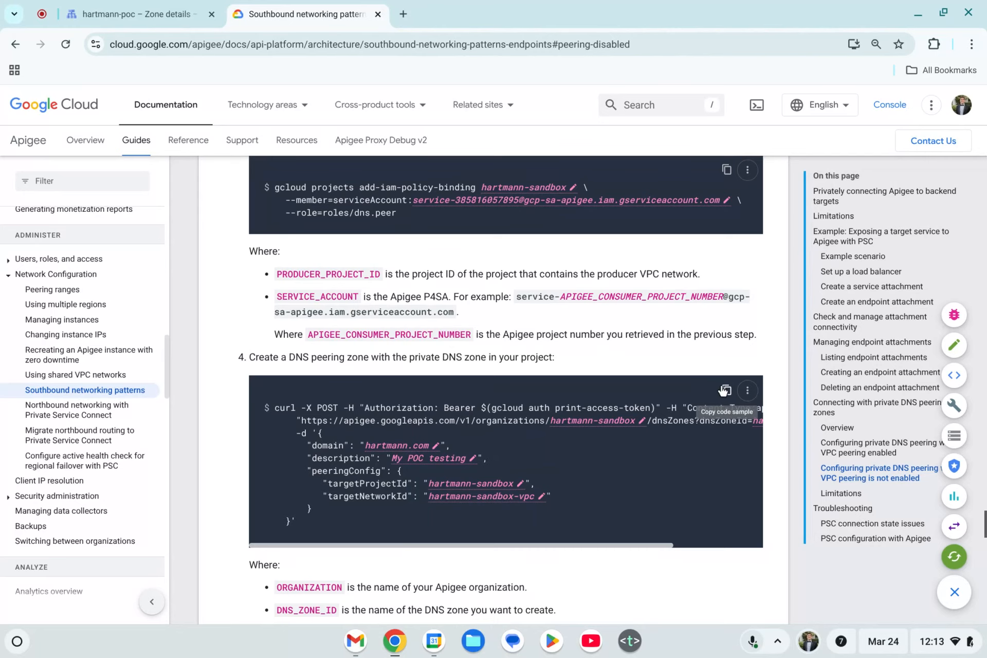
pyautogui.click(114, 7)
pyautogui.rightClick(273, 599)
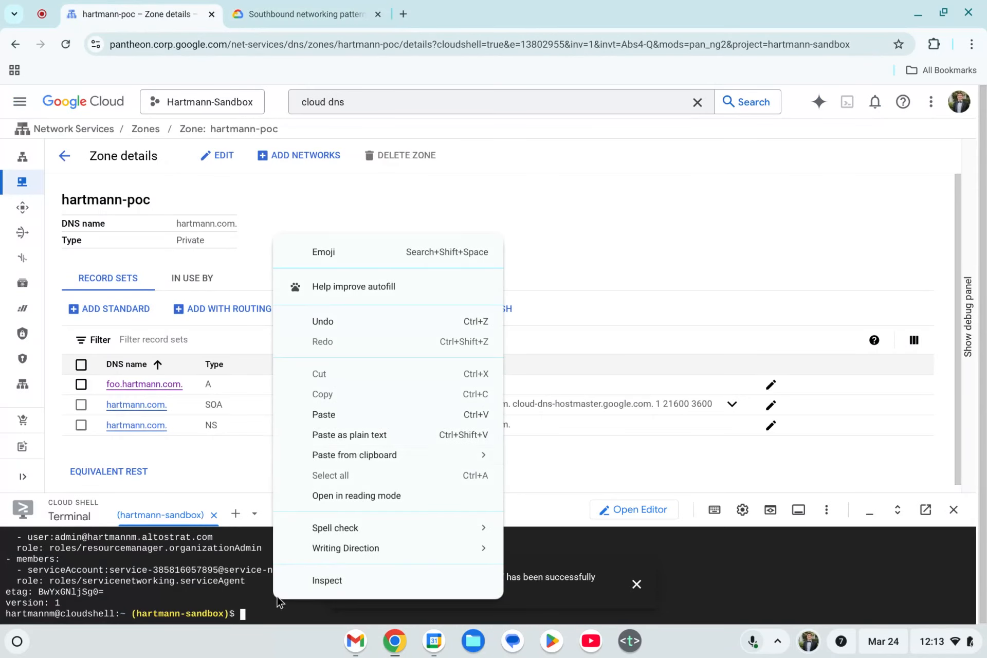
pyautogui.click(322, 412)
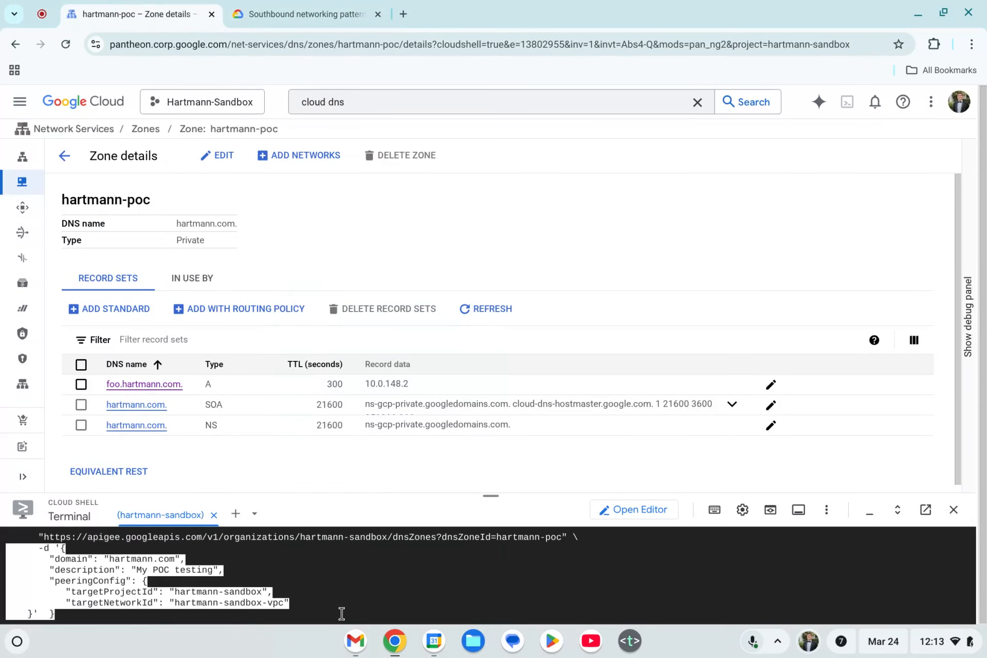
pyautogui.press('Return')
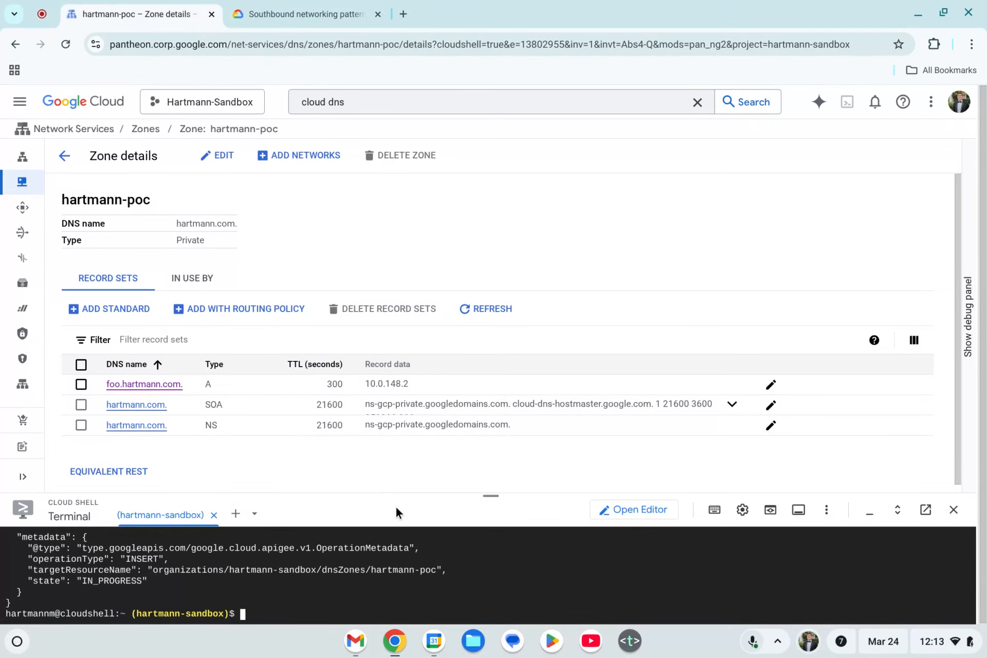
# Copy the documentation's step 5 curl request for validating the hartmann-poc peering and run it in Cloud Shell.
pyautogui.click(304, 14)
pyautogui.scroll(-5, 355, 425)
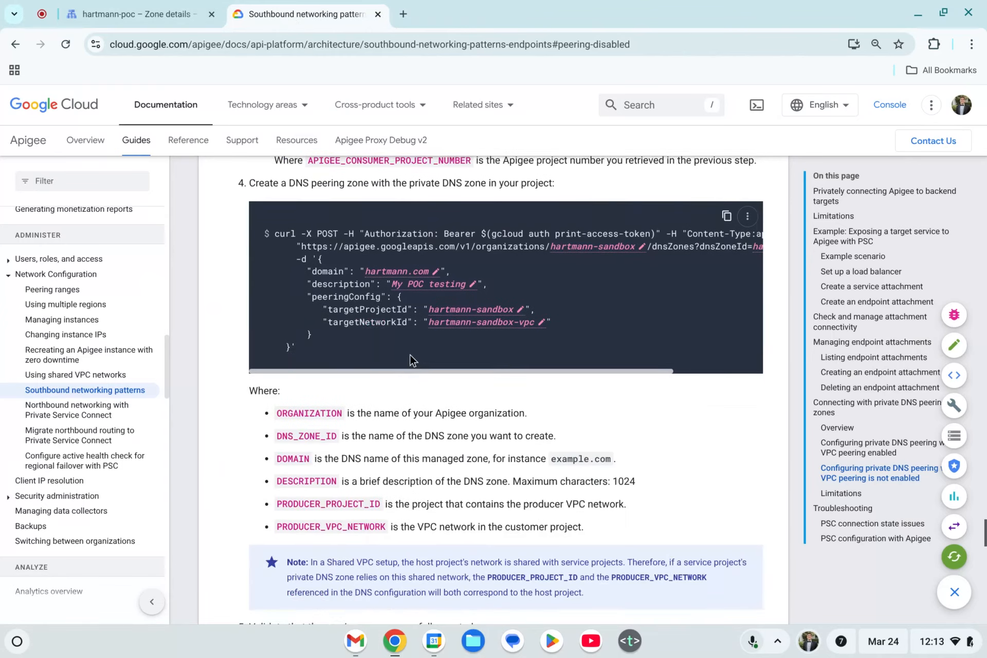
pyautogui.scroll(-3, 355, 426)
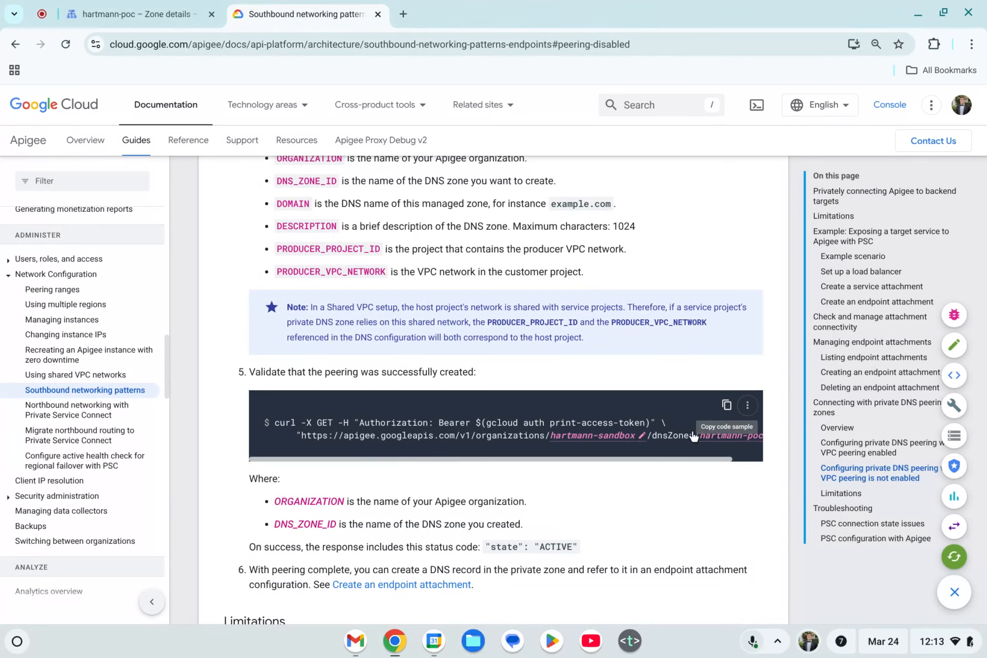
pyautogui.click(727, 405)
pyautogui.moveTo(603, 460); pyautogui.dragTo(658, 461)
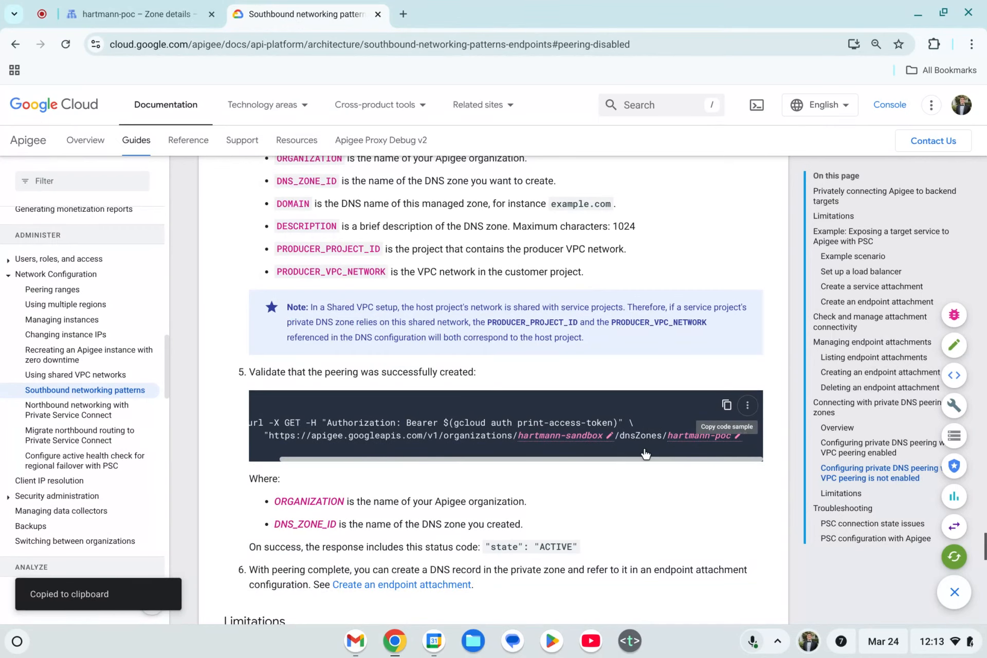
pyautogui.scroll(-5, 405, 399)
pyautogui.scroll(6, 357, 360)
pyautogui.click(125, 7)
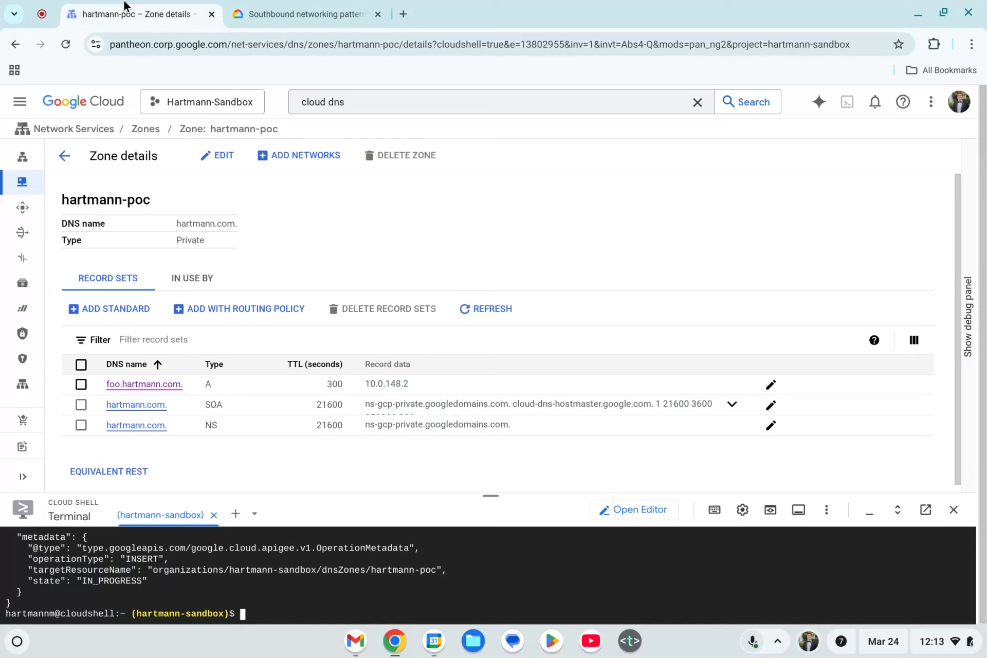
pyautogui.rightClick(277, 611)
pyautogui.click(331, 428)
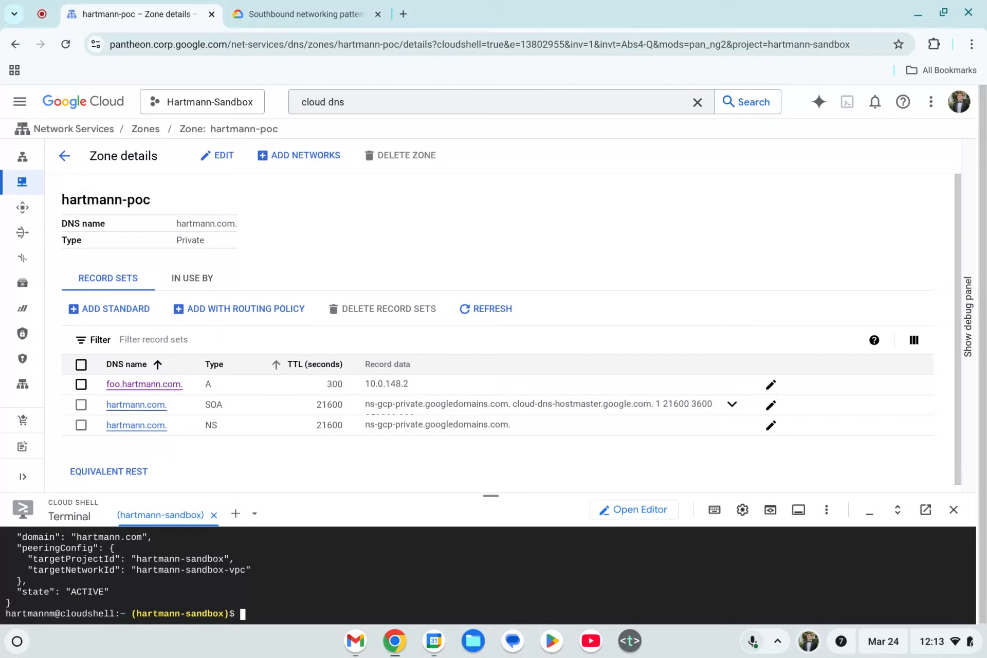
# Go to Apigee's API proxies and open httpbin-proxy's default target endpoint for development.
pyautogui.click(348, 101)
pyautogui.hotkey('ctrl', 'a')
pyautogui.write('a')
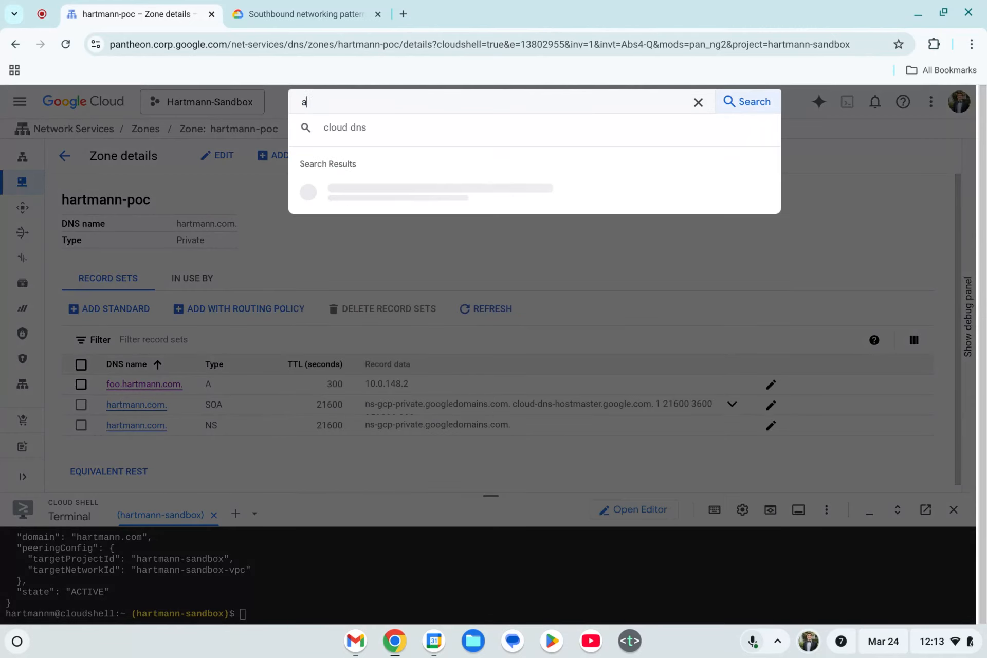
pyautogui.click(355, 157)
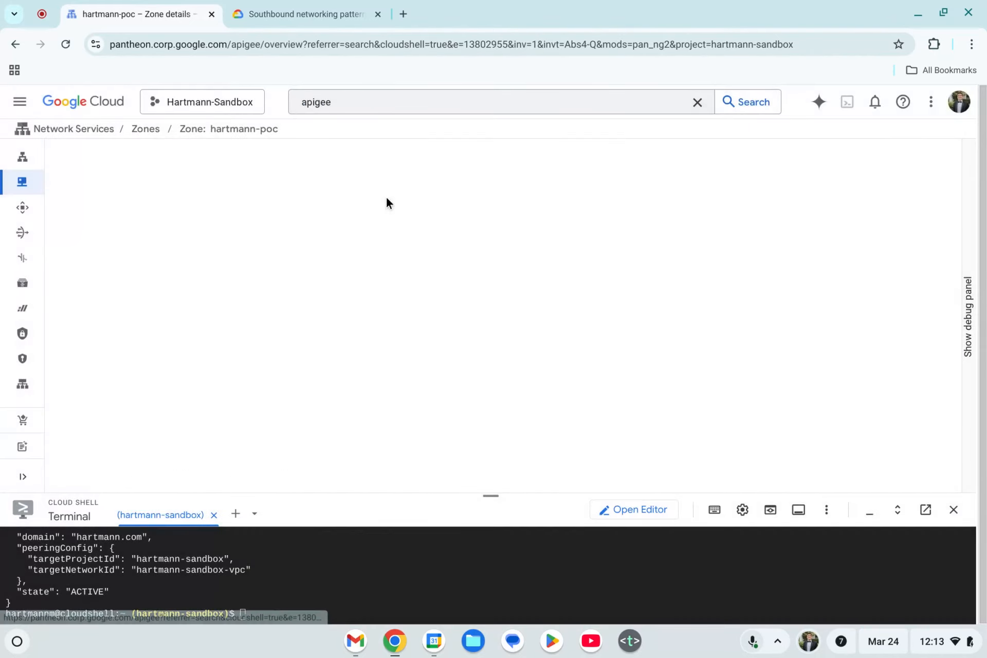
pyautogui.click(28, 224)
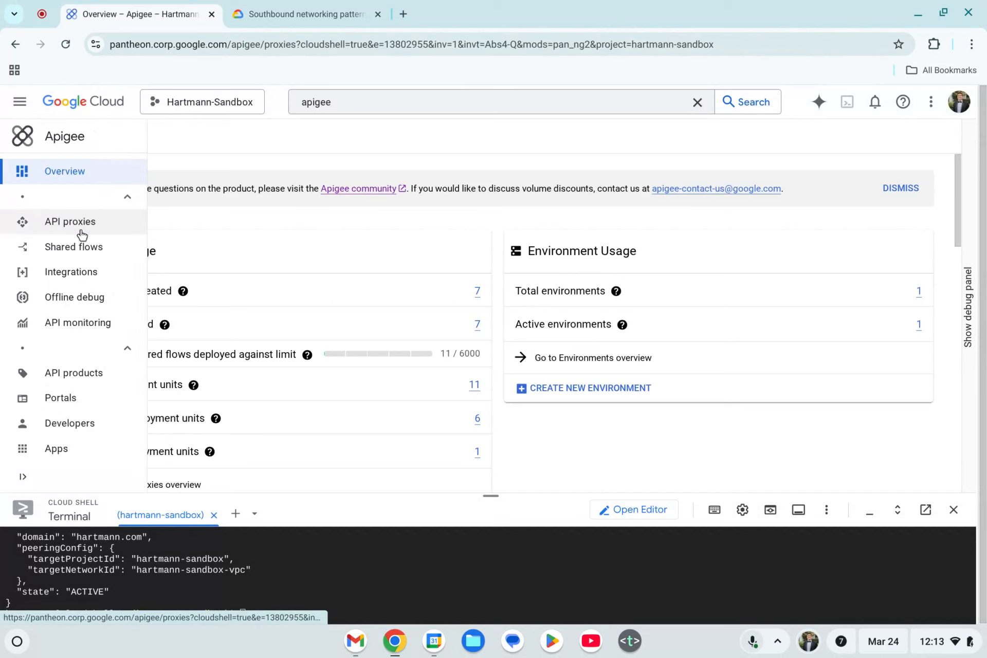
pyautogui.click(97, 335)
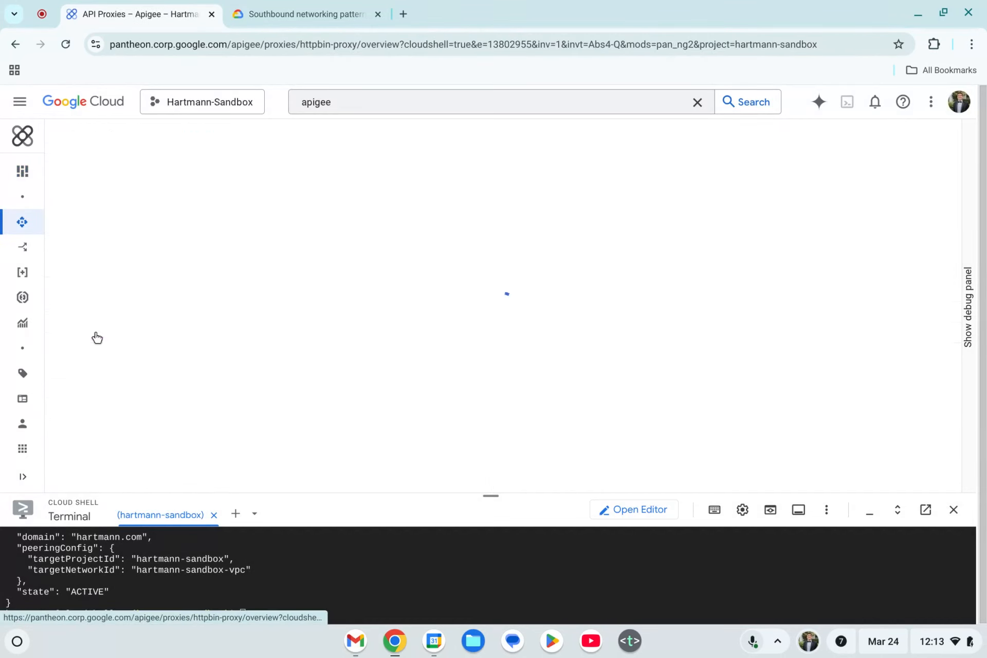
pyautogui.click(153, 165)
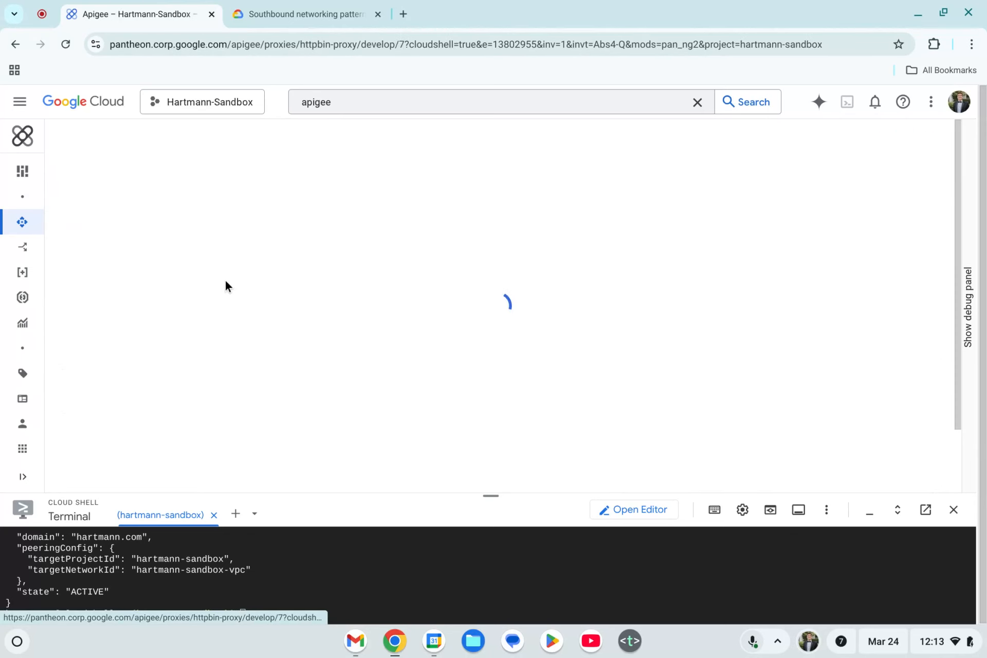
pyautogui.click(128, 409)
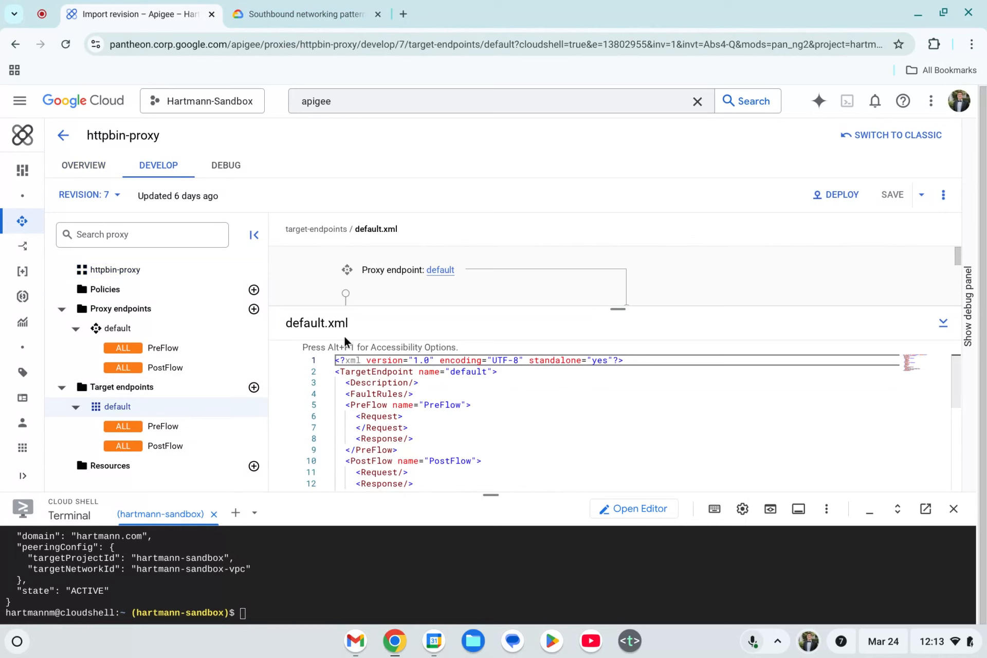
pyautogui.scroll(-3, 412, 427)
pyautogui.click(474, 406)
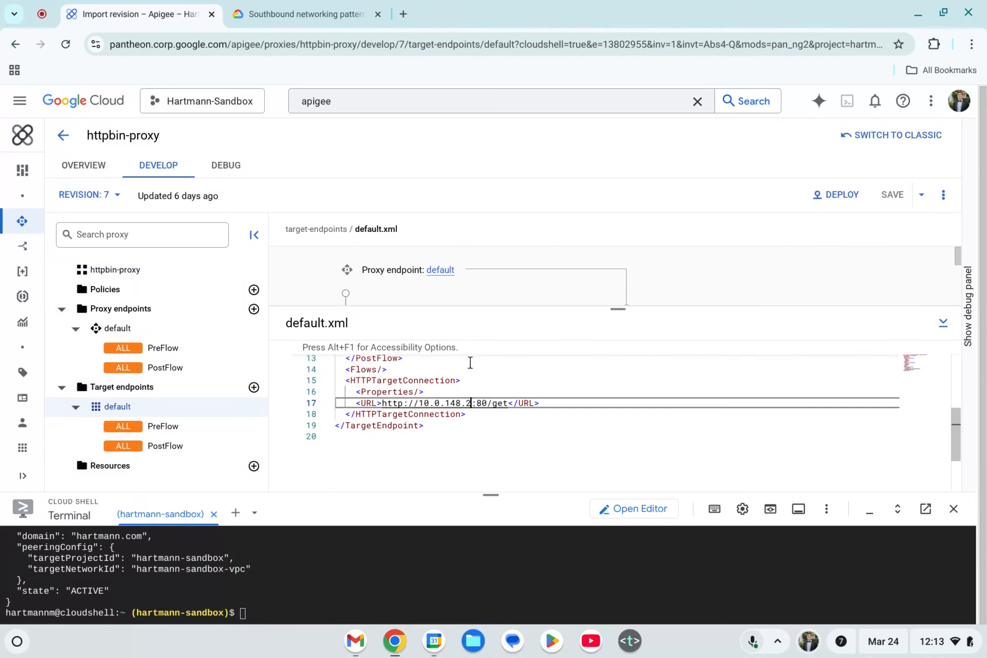
pyautogui.press('BackSpace')
pyautogui.press('BackSpace')
pyautogui.press('BackSpace')
pyautogui.press('BackSpace')
pyautogui.press('BackSpace')
pyautogui.press('BackSpace')
pyautogui.press('BackSpace')
pyautogui.press('BackSpace')
pyautogui.press('BackSpace')
pyautogui.press('BackSpace')
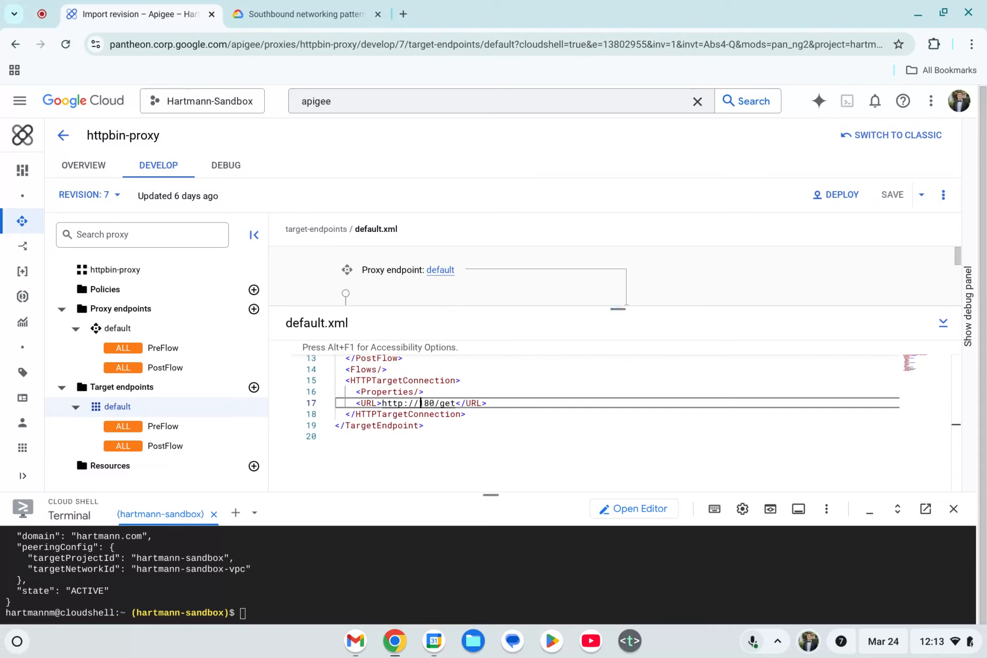
pyautogui.write('foo.hartma')
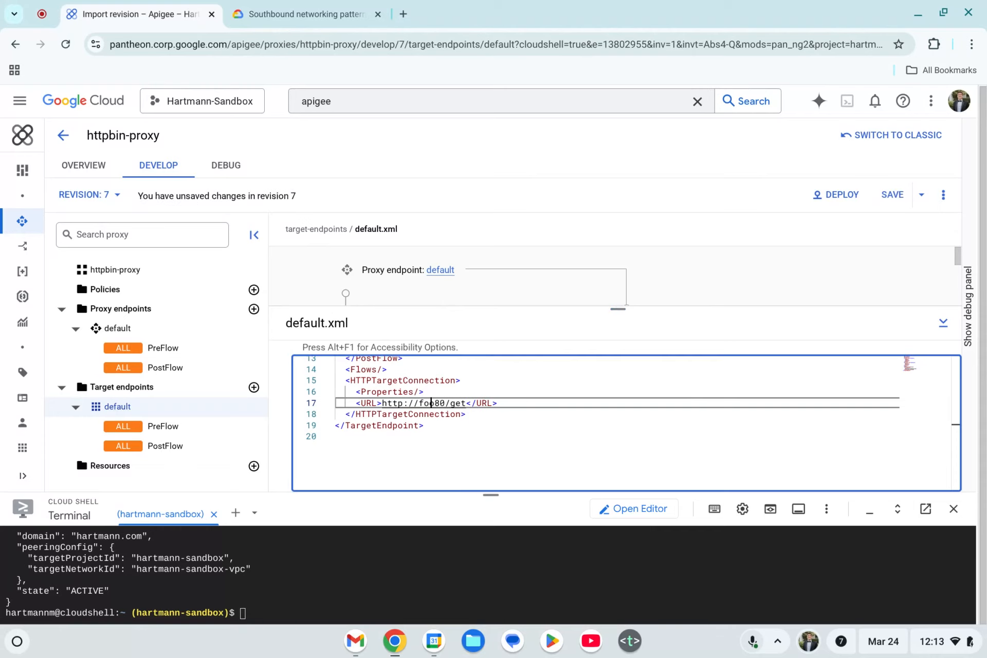
pyautogui.write('nn.com')
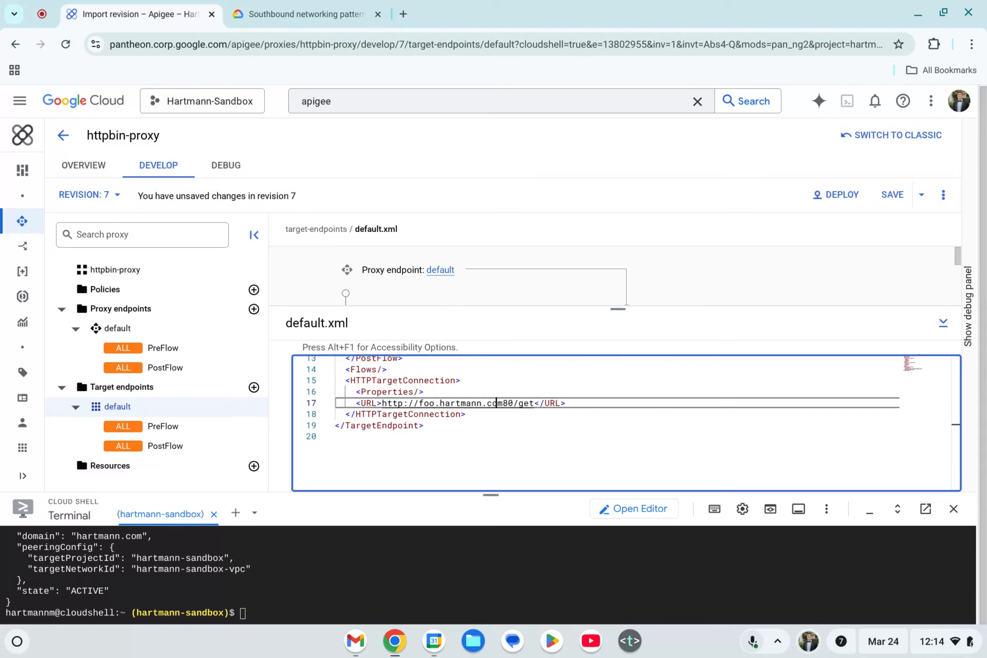
pyautogui.write(':')
pyautogui.click(757, 286)
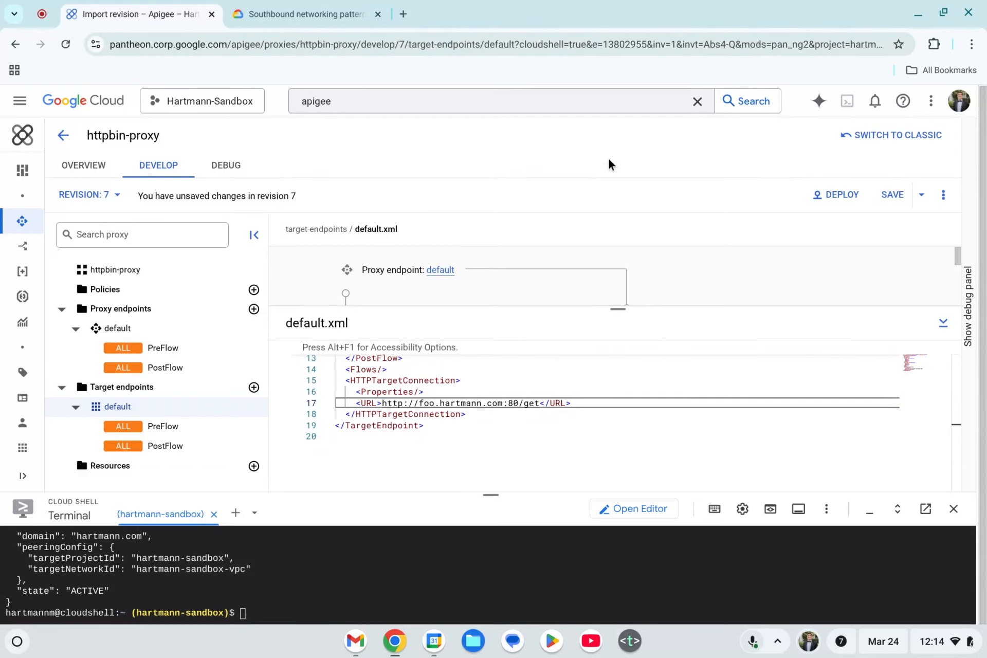
# Save the target change as a new revision of httpbin-proxy and deploy revision 8 to test-env, closing the deployment status.
pyautogui.click(886, 194)
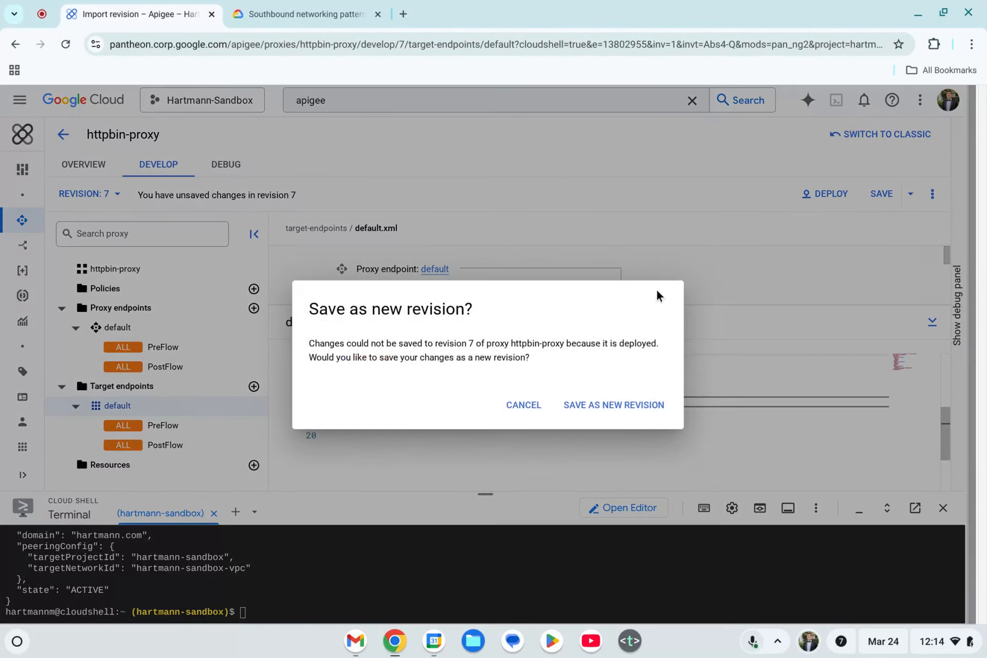
pyautogui.click(605, 399)
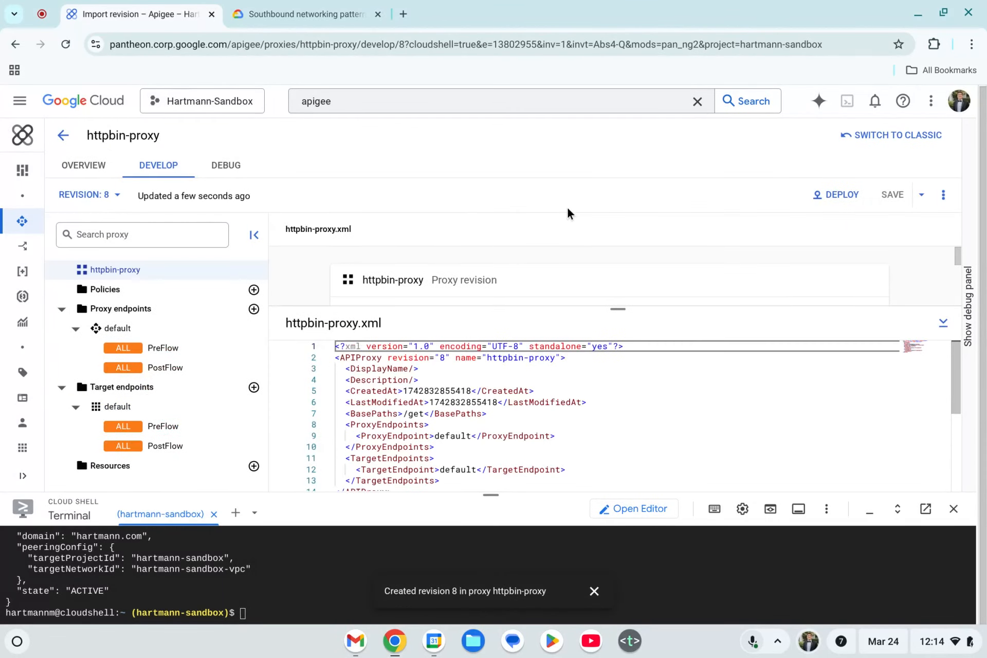
pyautogui.click(823, 195)
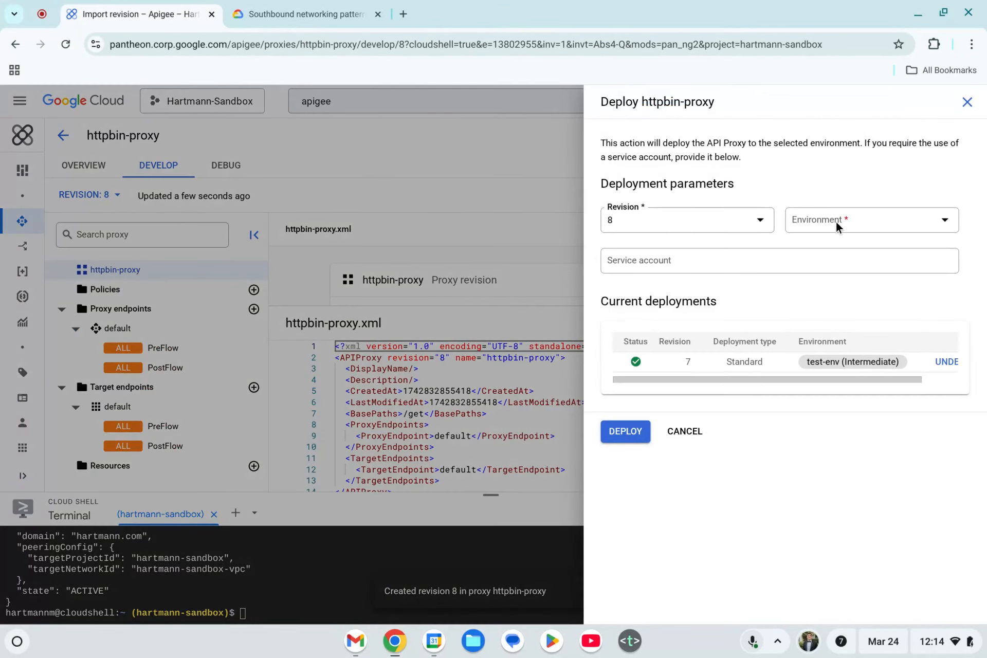
pyautogui.click(836, 225)
pyautogui.click(802, 281)
pyautogui.click(949, 348)
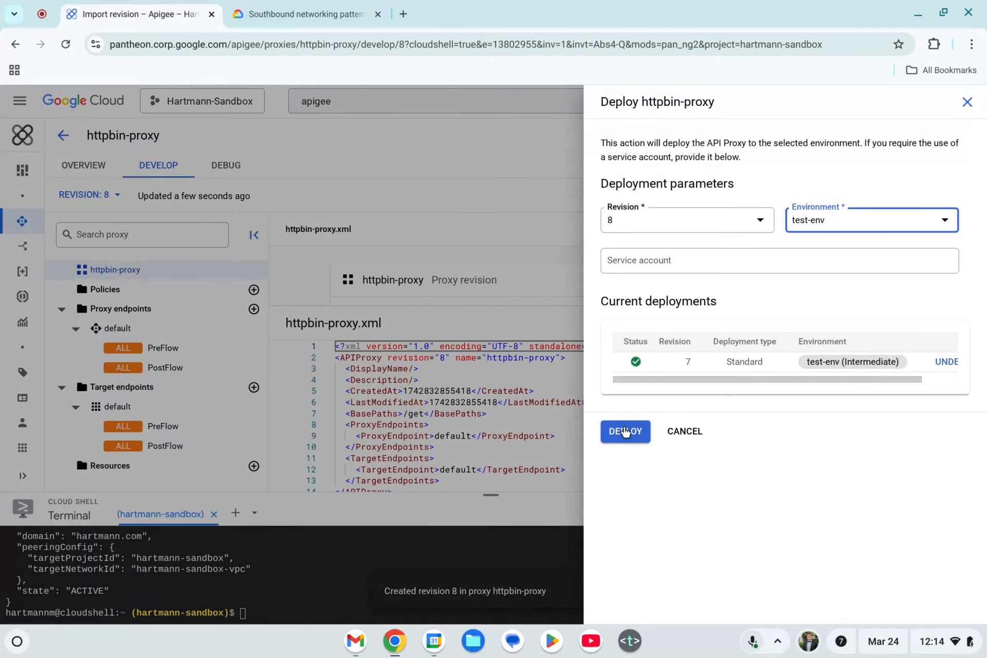
pyautogui.click(625, 431)
pyautogui.click(629, 406)
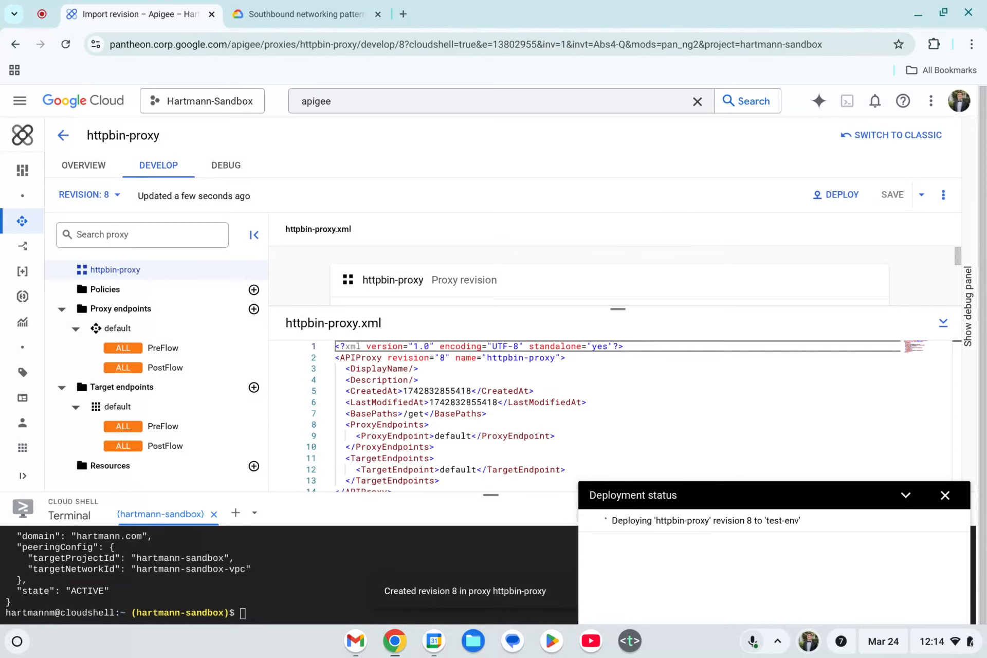
pyautogui.click(952, 508)
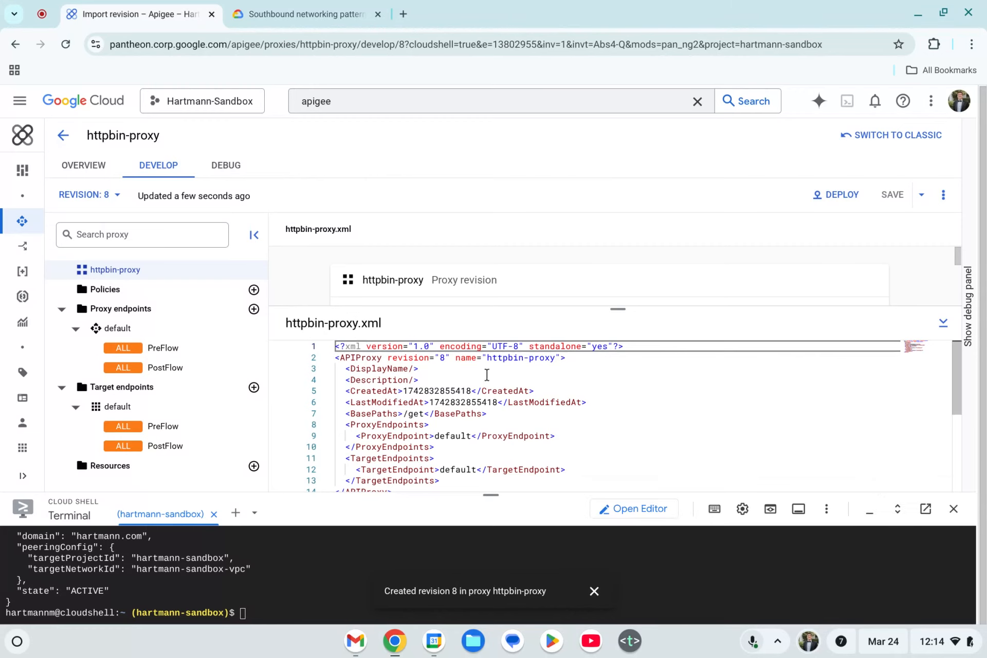
# Shrink the Cloud Shell pane, dismiss the revision notice and look through httpbin-proxy.xml.
pyautogui.moveTo(492, 507); pyautogui.dragTo(492, 601)
pyautogui.scroll(-1, 529, 358)
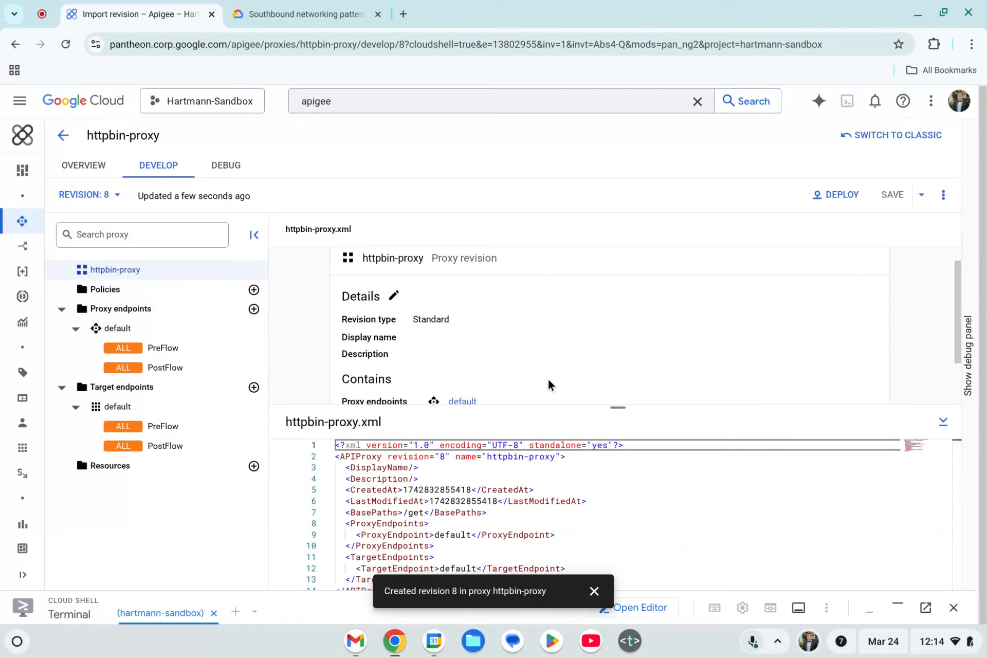
pyautogui.click(593, 591)
pyautogui.moveTo(479, 597); pyautogui.dragTo(471, 397)
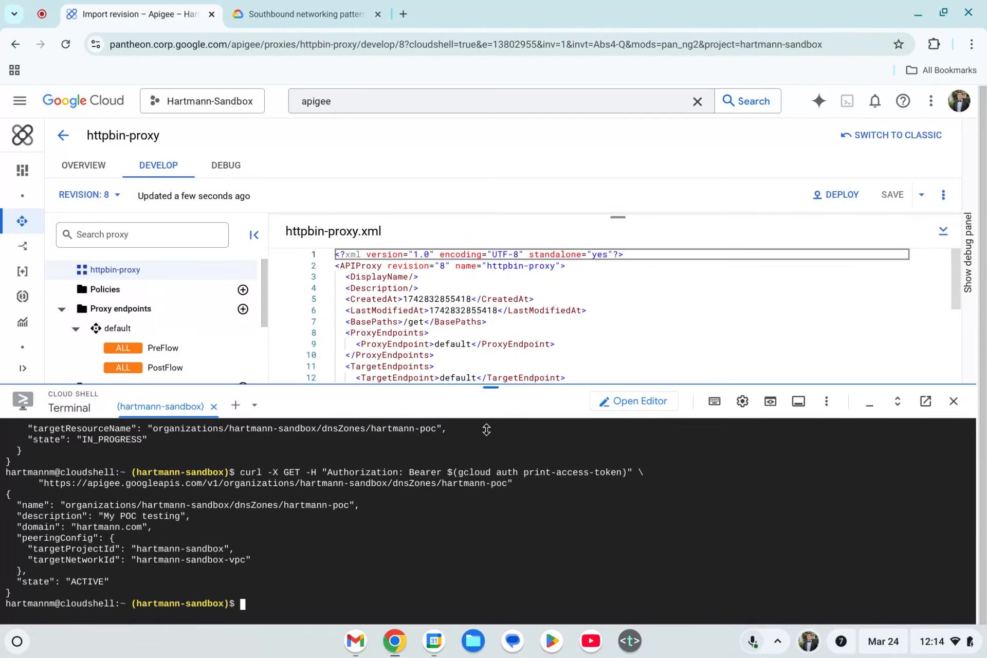
pyautogui.scroll(-3, 453, 514)
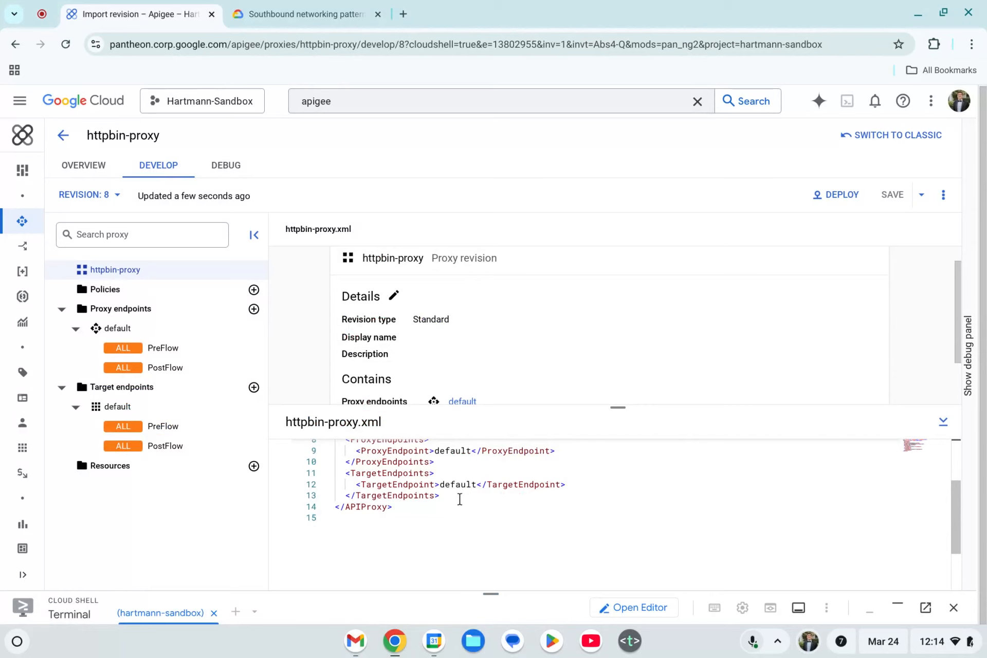
pyautogui.scroll(3, 459, 499)
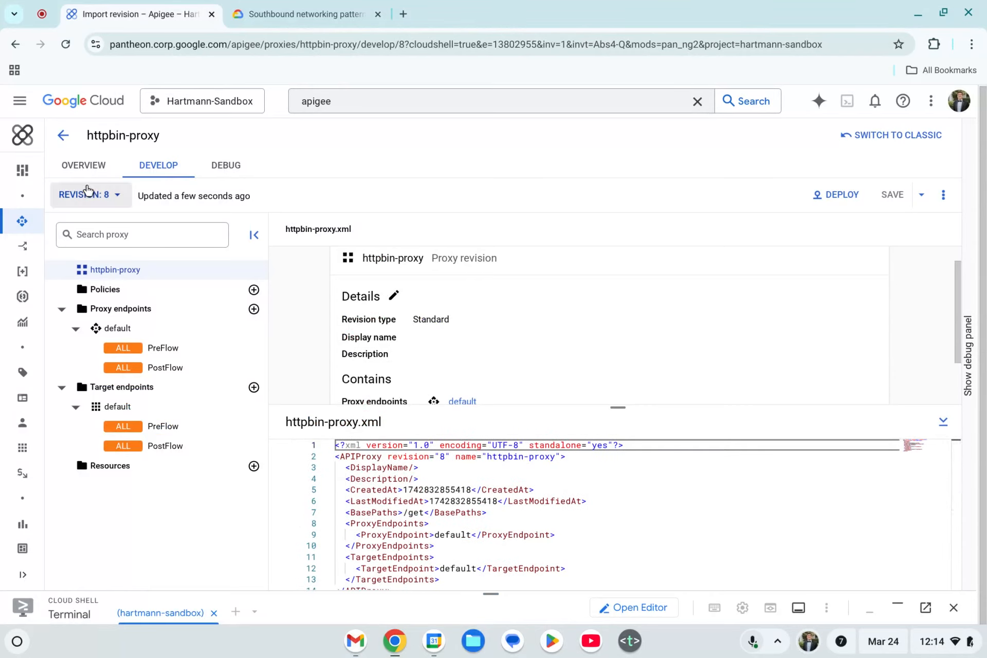
pyautogui.scroll(-3, 501, 562)
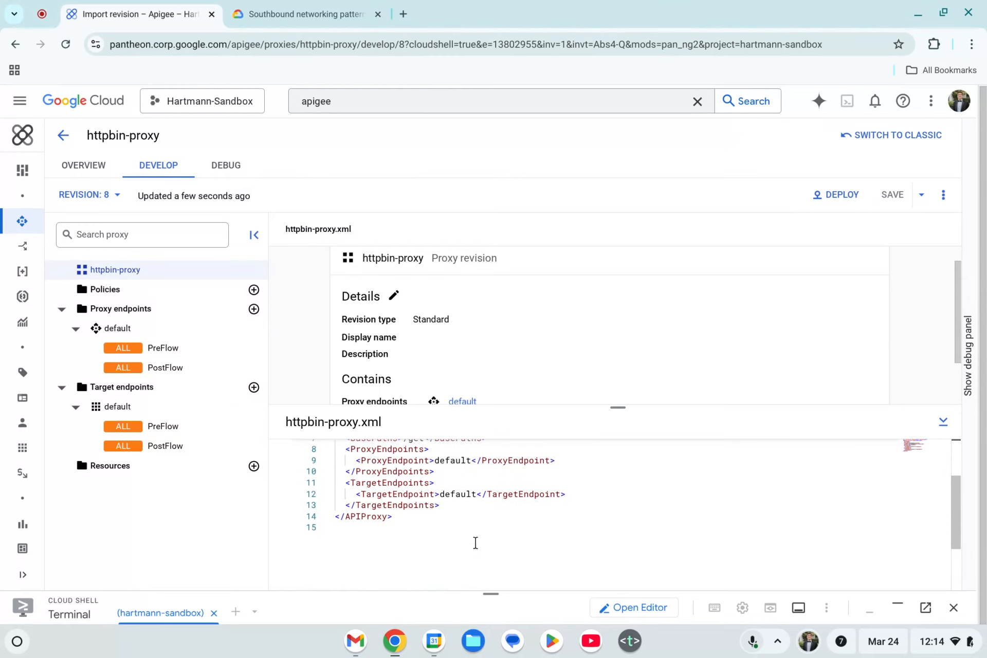
pyautogui.scroll(3, 473, 542)
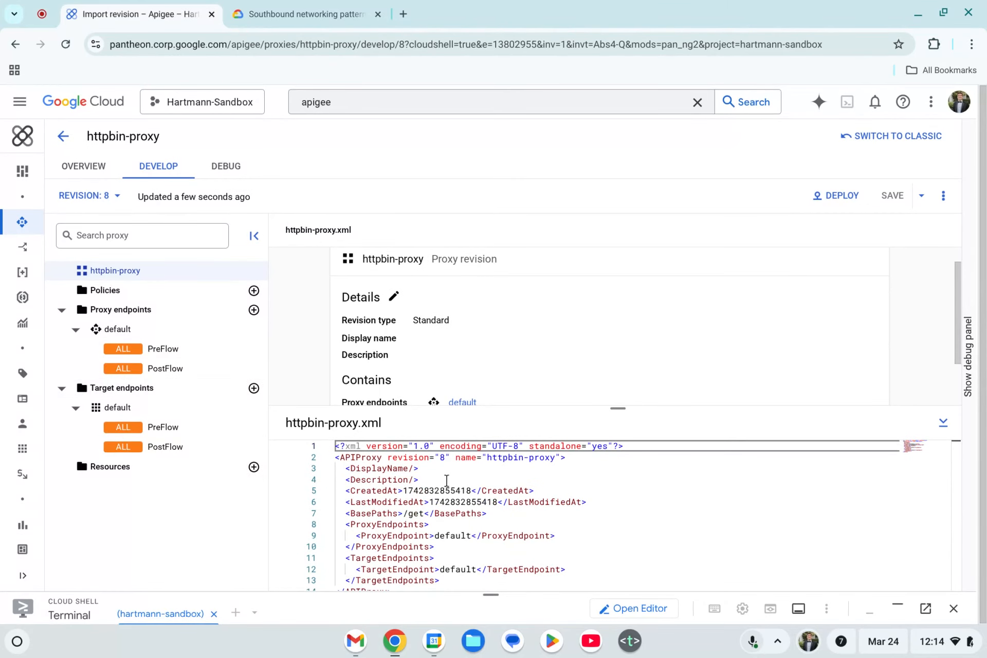
# Copy the host name of test-env-group from Apigee's environment groups.
pyautogui.moveTo(31, 453)
pyautogui.scroll(-3, 37, 458)
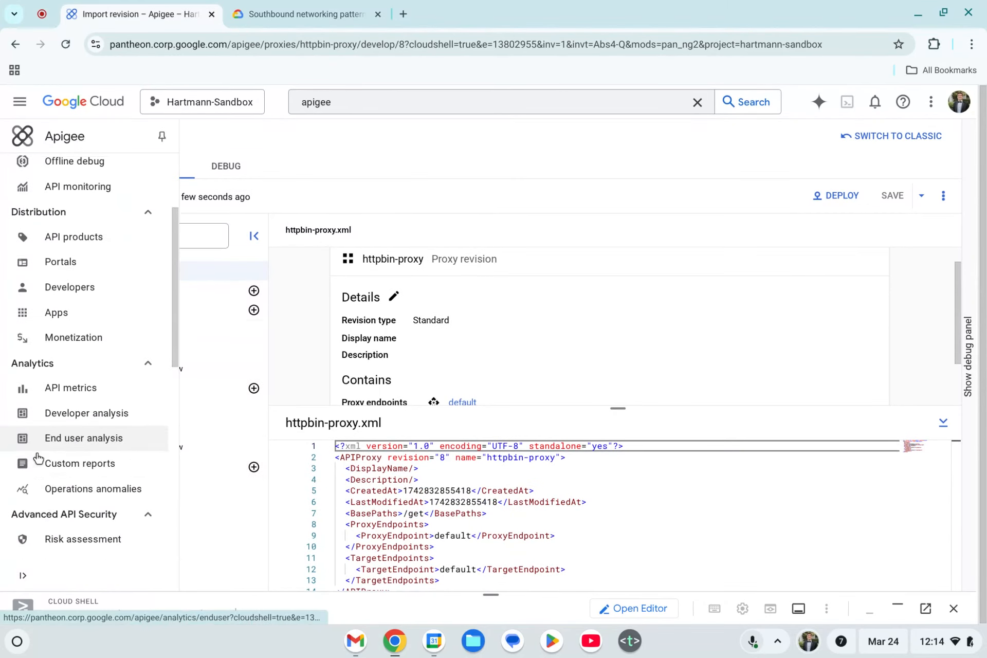
pyautogui.scroll(-5, 38, 458)
pyautogui.click(54, 439)
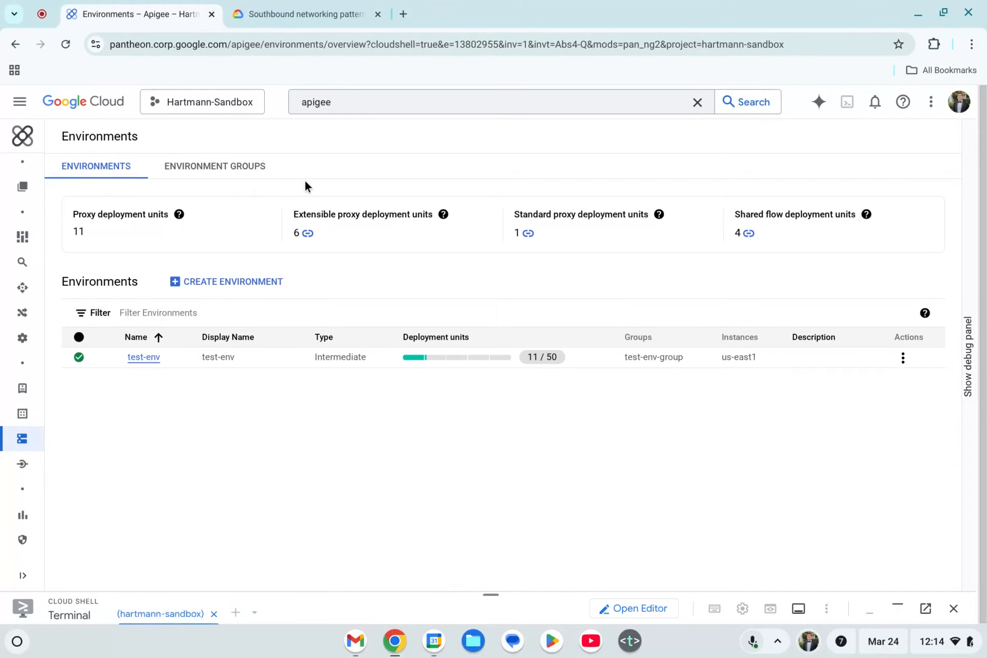
pyautogui.click(213, 167)
pyautogui.moveTo(446, 307); pyautogui.dragTo(350, 313)
pyautogui.hotkey('ctrl', 'c')
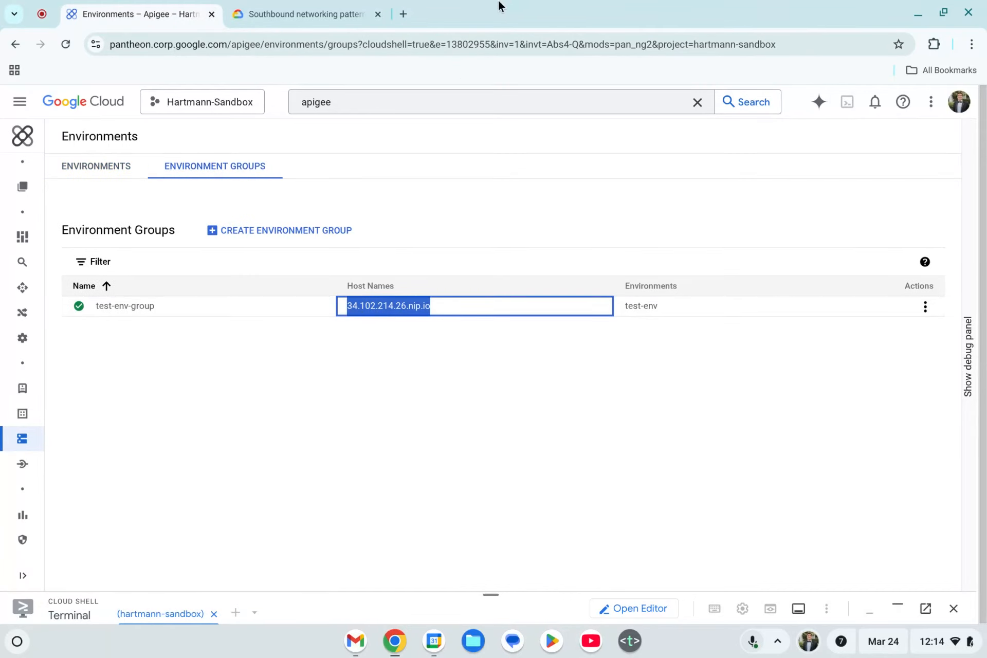
pyautogui.click(403, 14)
pyautogui.write('https://')
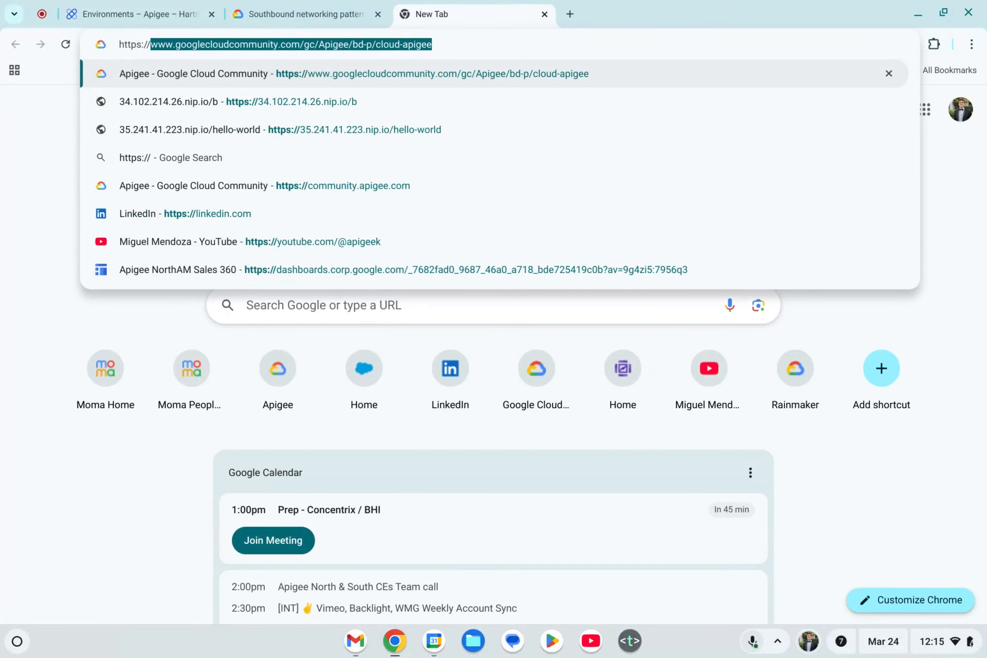
pyautogui.hotkey('ctrl', 'v')
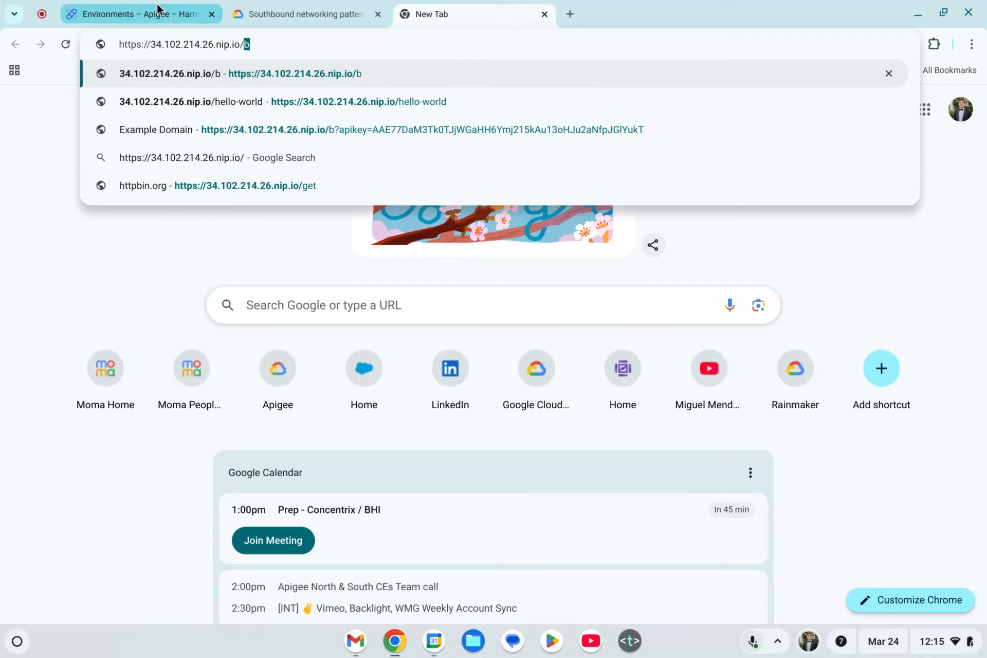
# Open httpbin-proxy from Apigee's API proxies and show its default proxy endpoint in the development view.
pyautogui.click(149, 13)
pyautogui.moveTo(59, 265)
pyautogui.scroll(5, 60, 309)
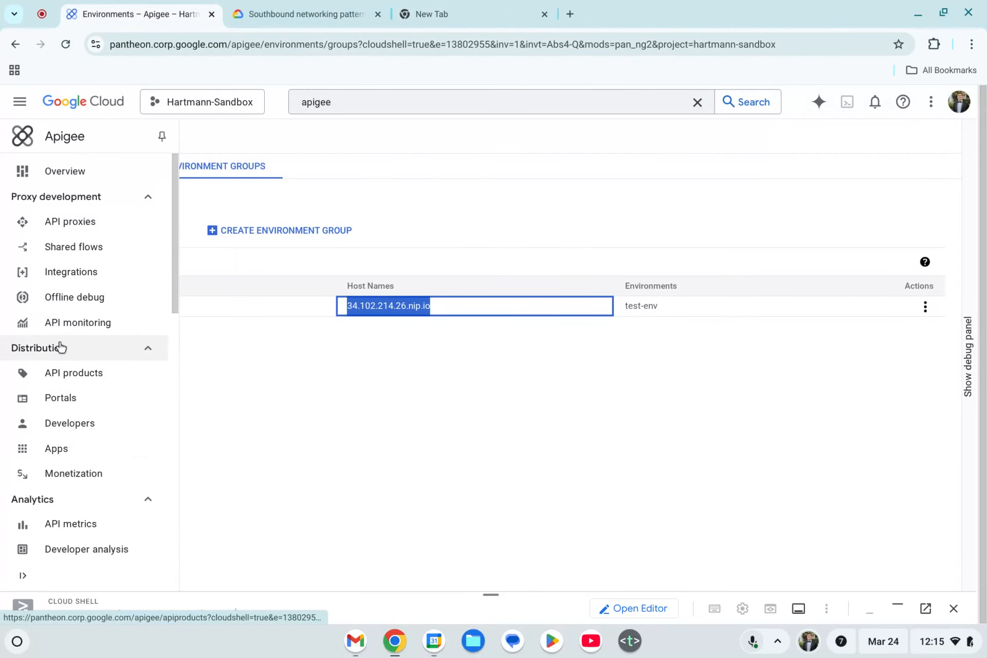
pyautogui.click(66, 222)
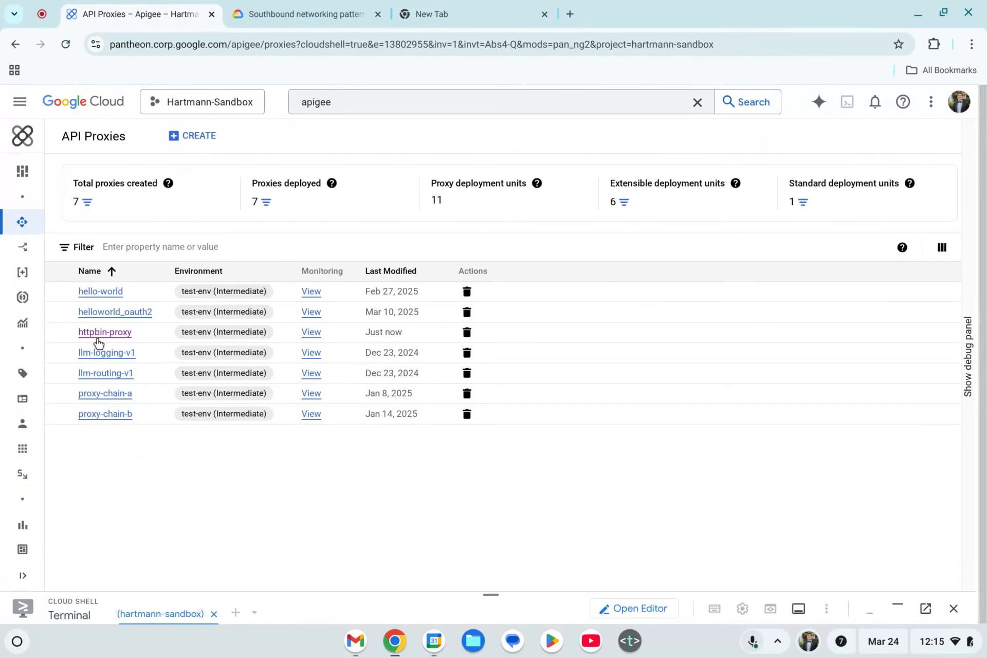
pyautogui.click(100, 333)
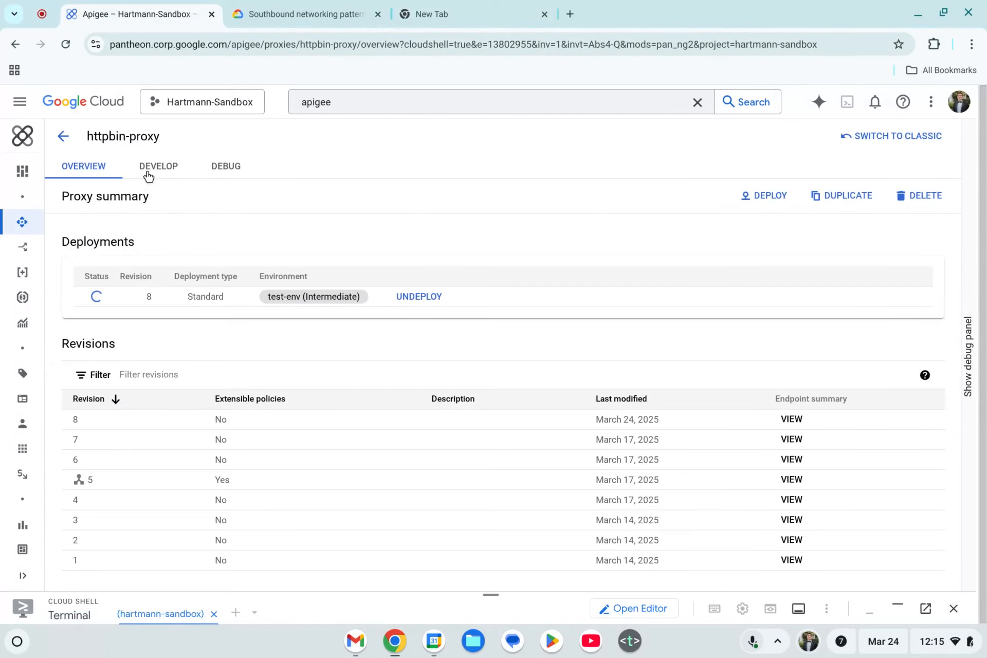
pyautogui.click(185, 167)
pyautogui.click(109, 330)
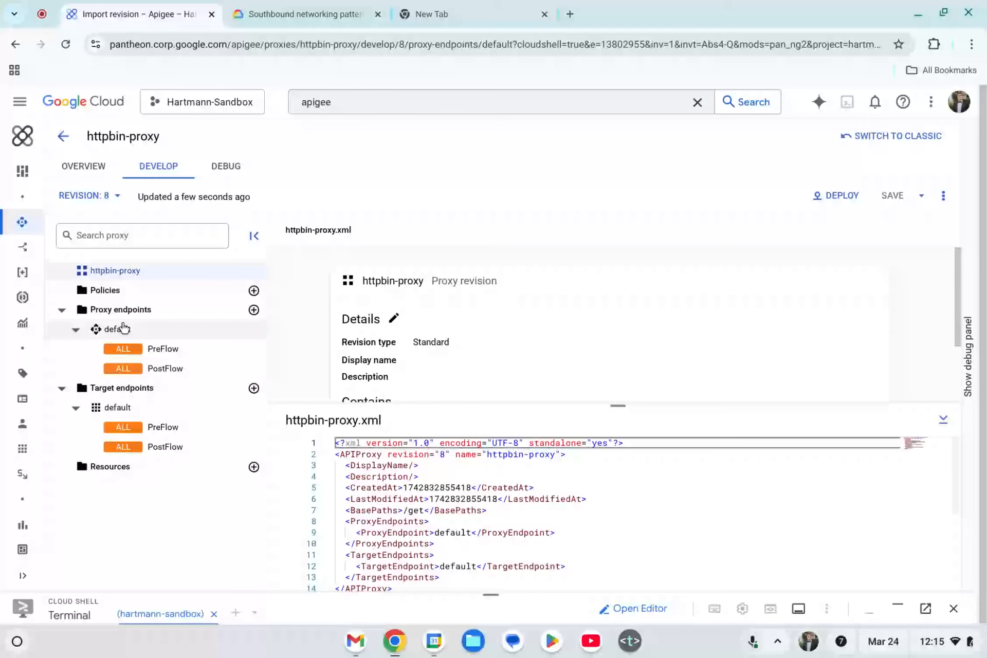
# Look through the default target and proxy endpoints of httpbin-proxy, enlarging the proxy endpoint's XML to check its base path.
pyautogui.moveTo(617, 405); pyautogui.dragTo(609, 519)
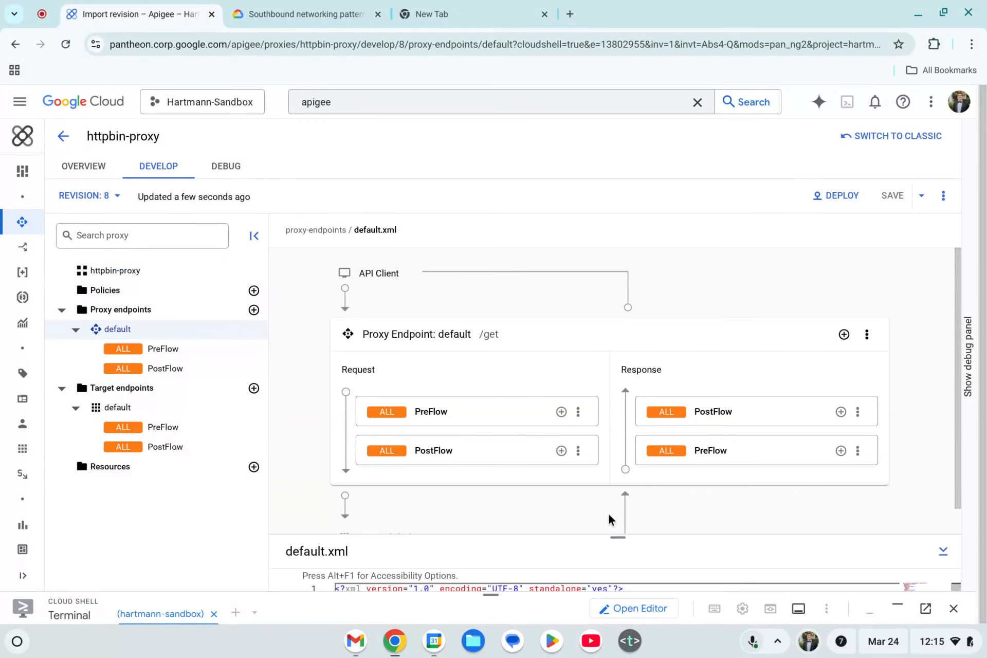
pyautogui.click(117, 408)
pyautogui.scroll(-1, 429, 489)
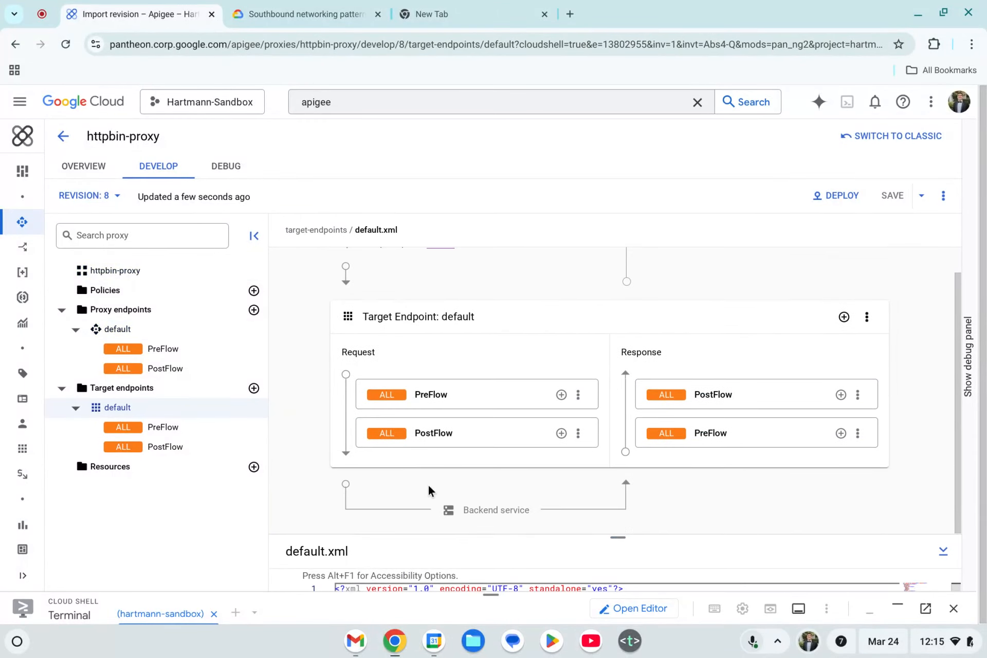
pyautogui.click(114, 330)
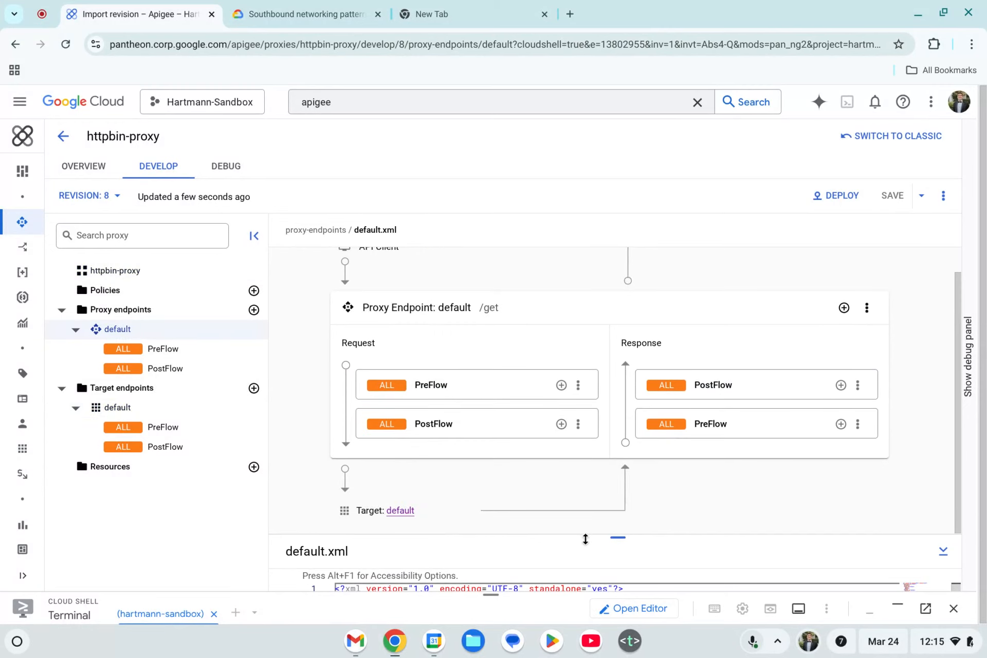
pyautogui.moveTo(585, 539); pyautogui.dragTo(555, 317)
pyautogui.scroll(-1, 428, 432)
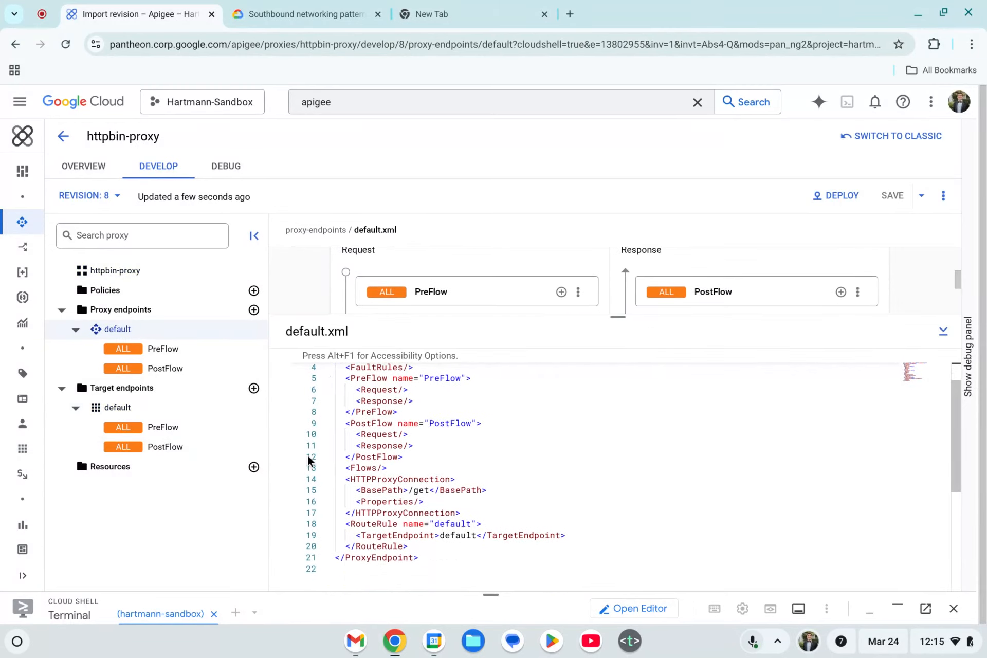
# Complete the host address in the new browser tab with the path /get.
pyautogui.click(476, 7)
pyautogui.press('BackSpace')
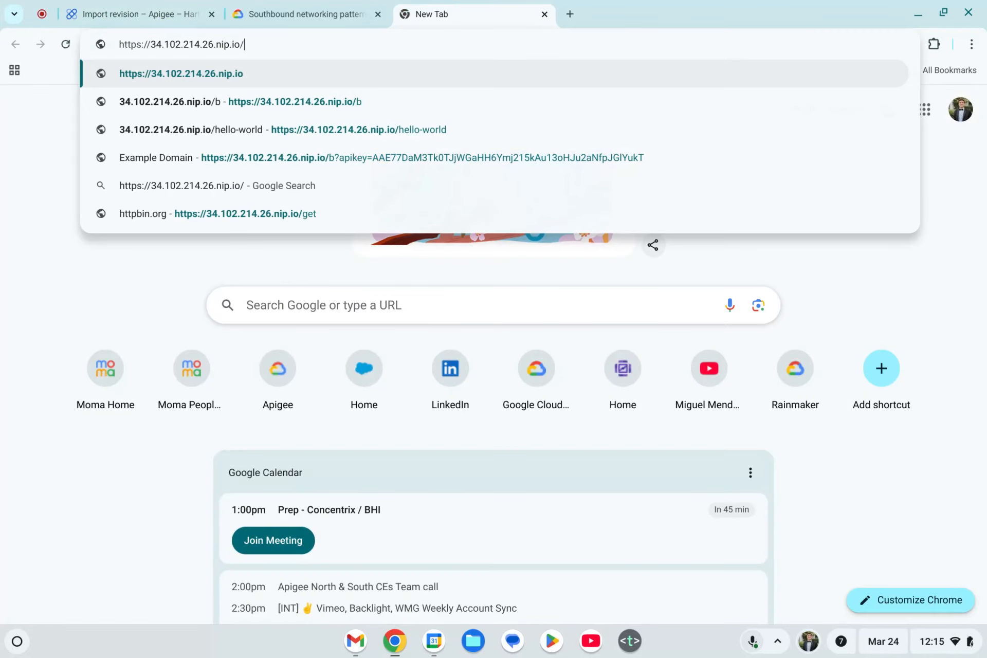
pyautogui.write('get')
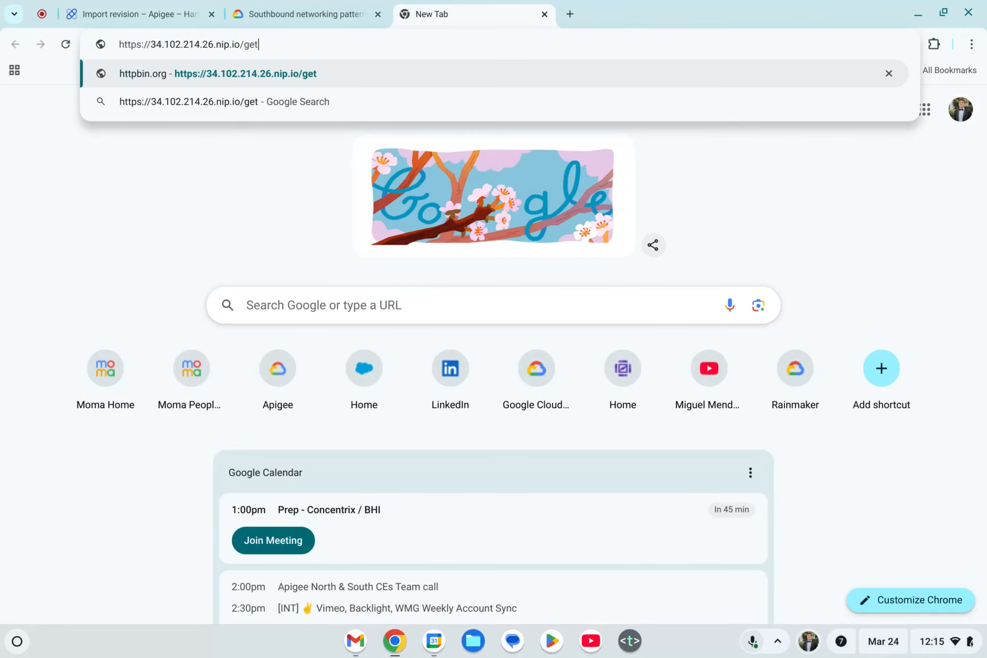
# Check the backend URL in the default target endpoint's XML of httpbin-proxy and return to the new browser tab.
pyautogui.click(138, 15)
pyautogui.click(123, 407)
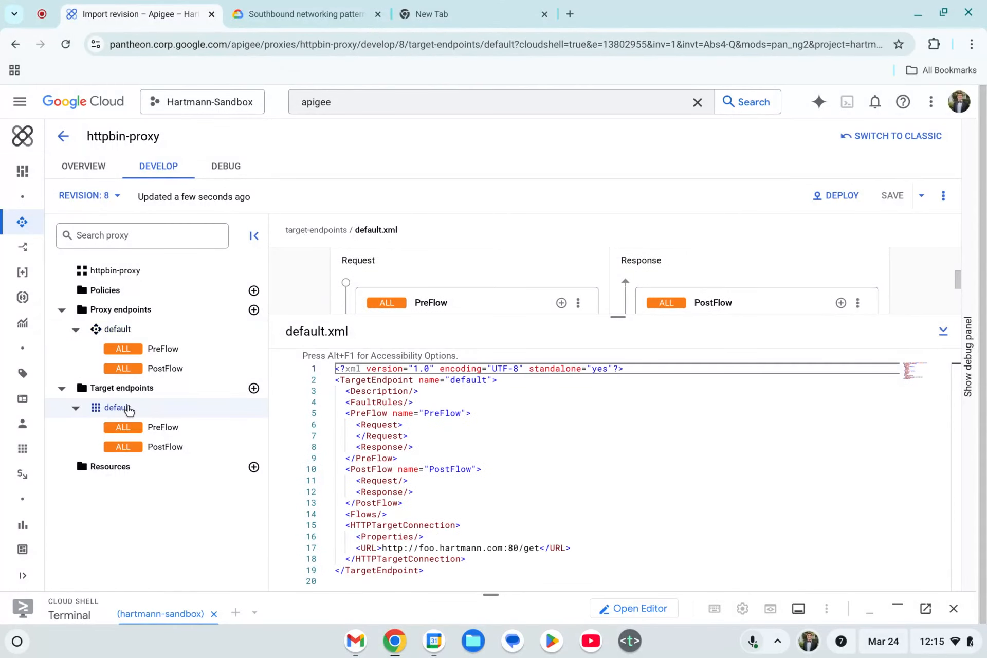
pyautogui.moveTo(595, 316); pyautogui.dragTo(596, 335)
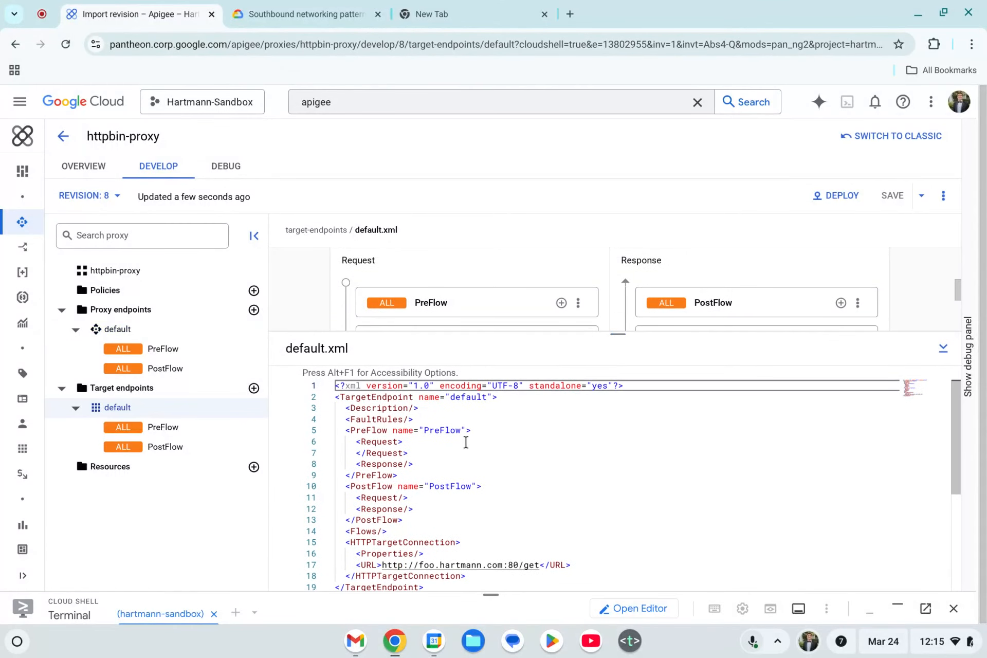
pyautogui.click(458, 537)
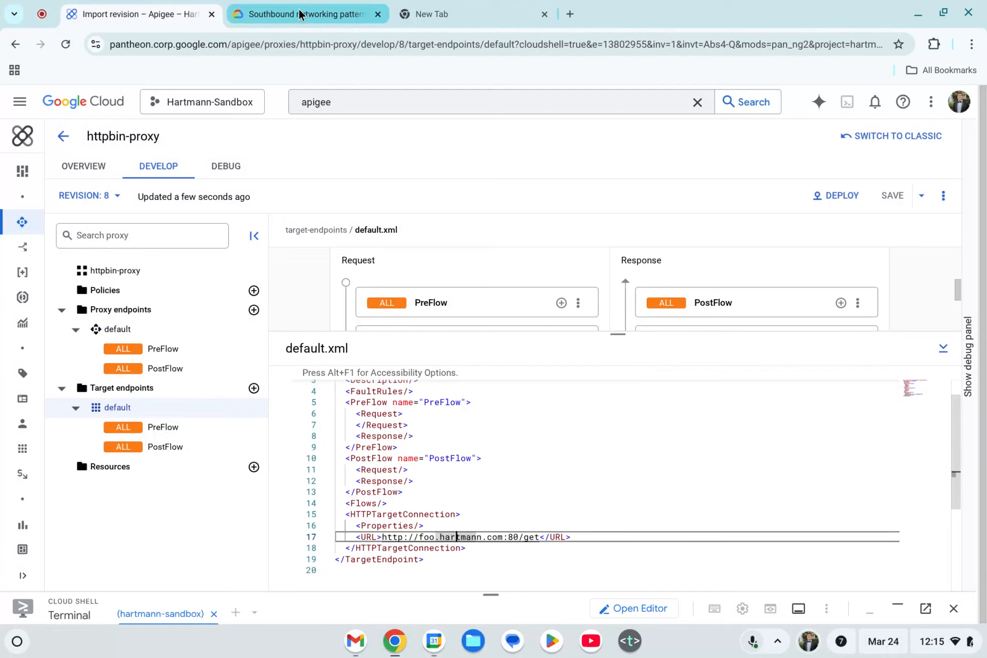
pyautogui.click(443, 14)
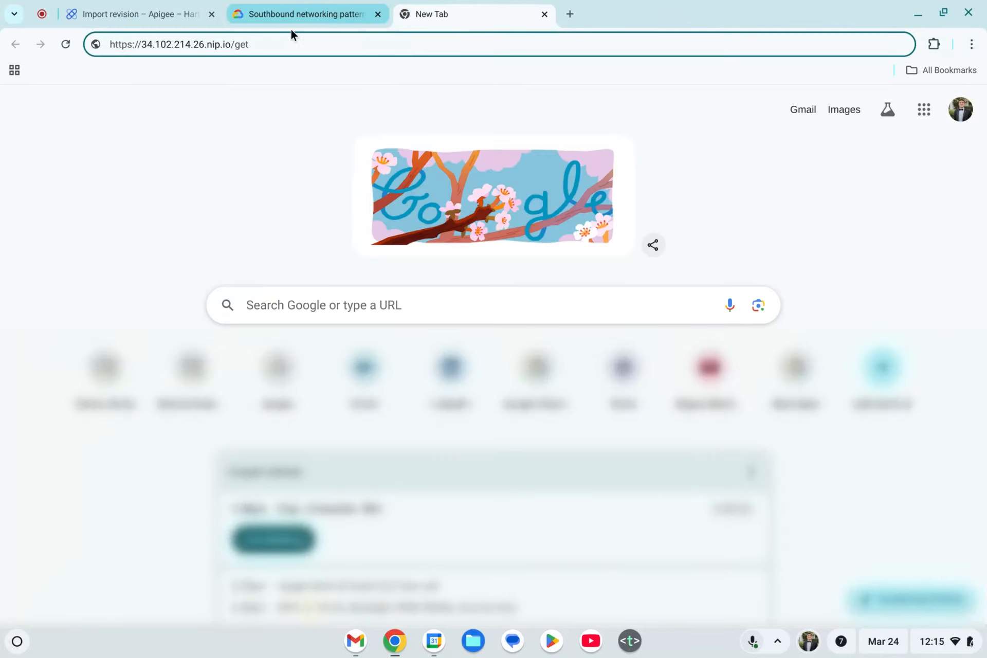
pyautogui.click(927, 44)
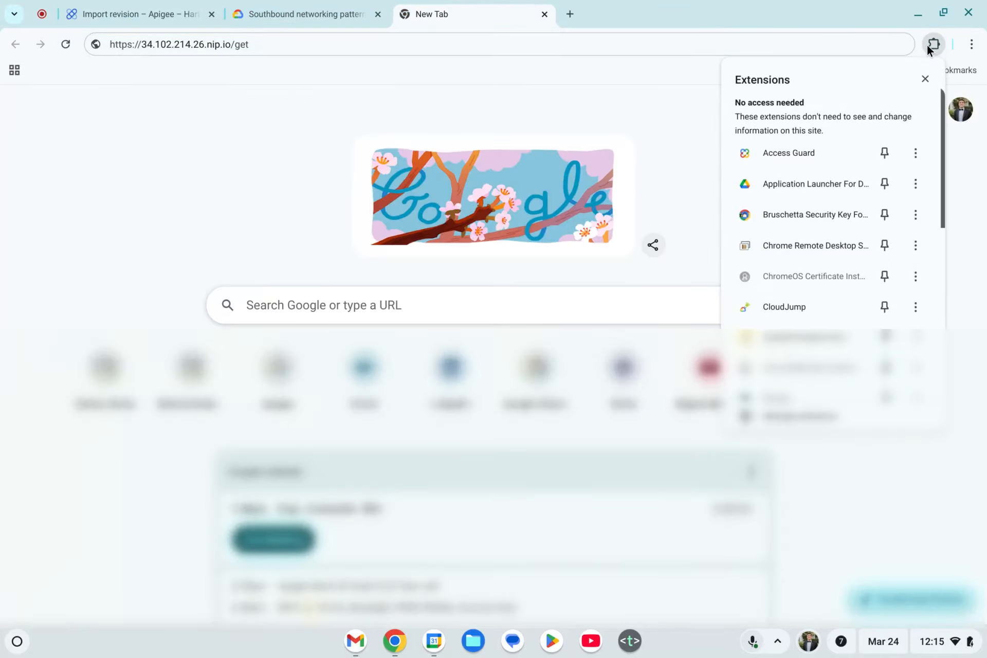
pyautogui.scroll(-5, 792, 257)
pyautogui.scroll(-3, 790, 297)
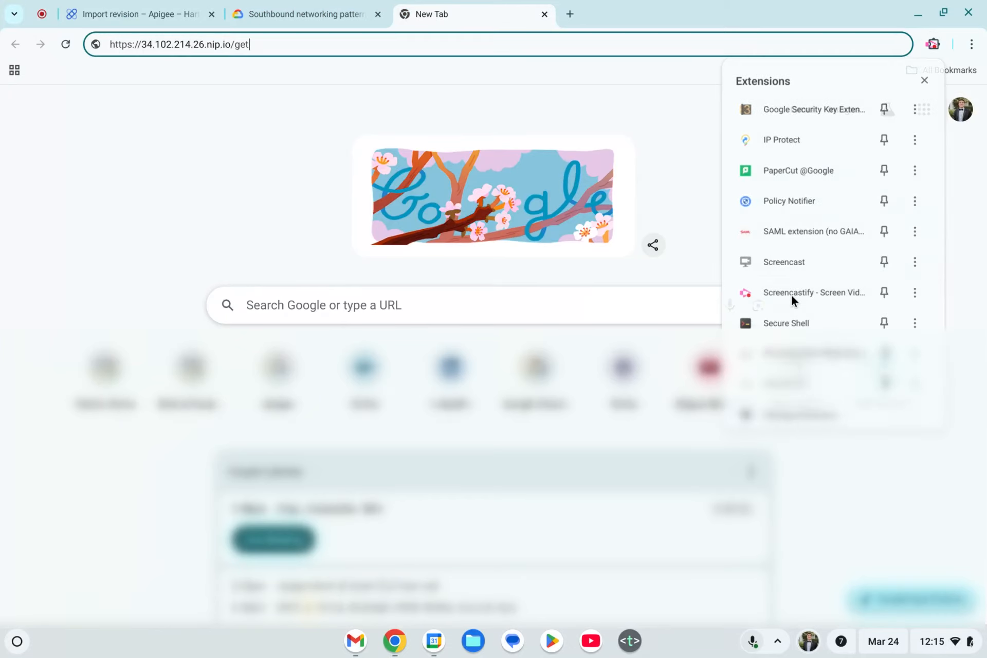
pyautogui.click(791, 293)
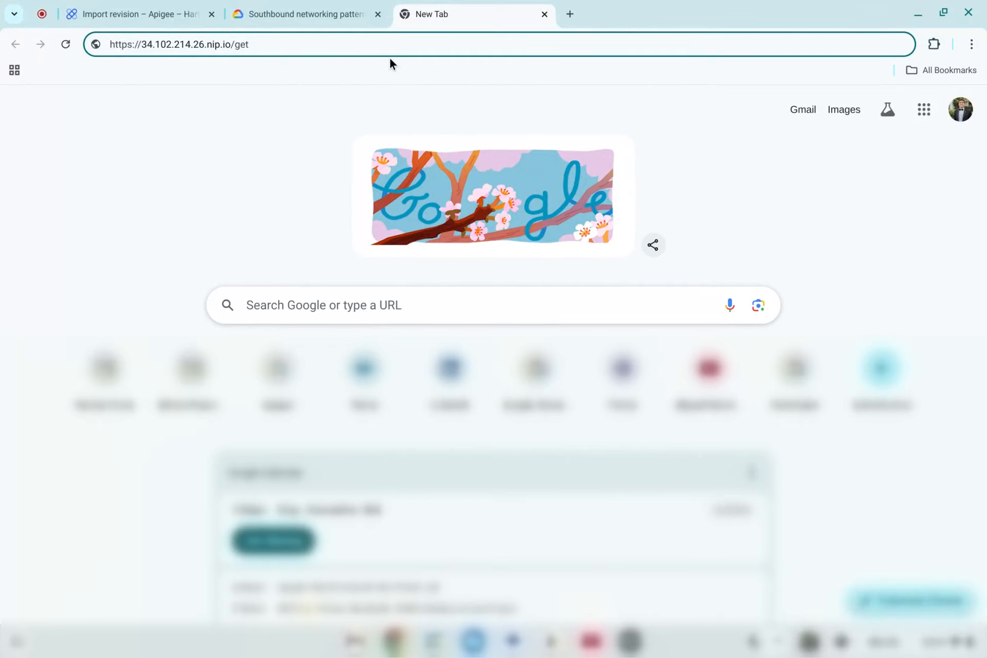
pyautogui.press('Return')
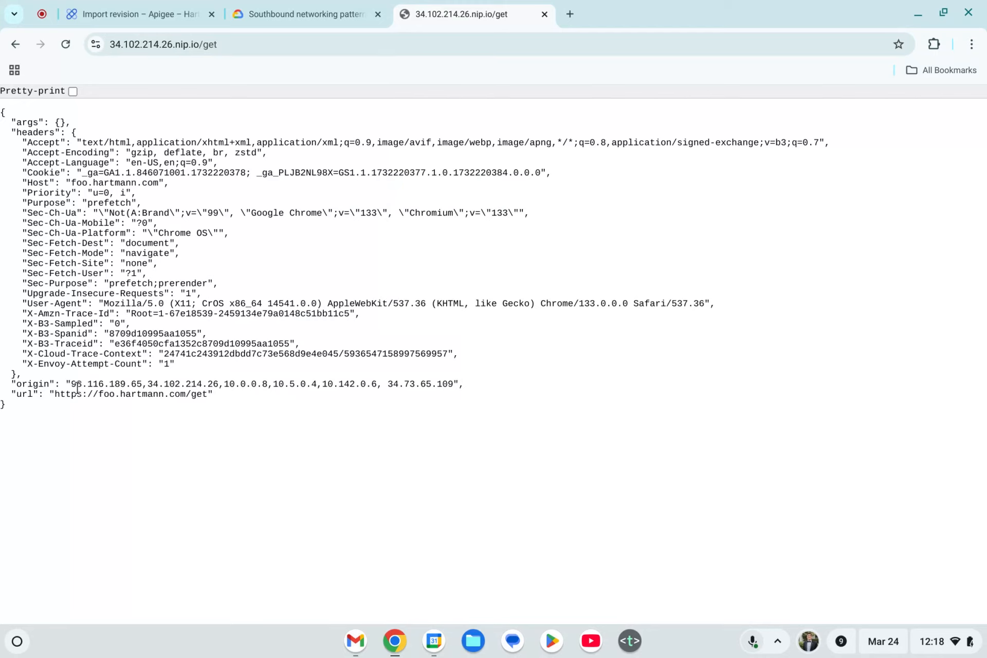
pyautogui.click(144, 390)
pyautogui.click(935, 44)
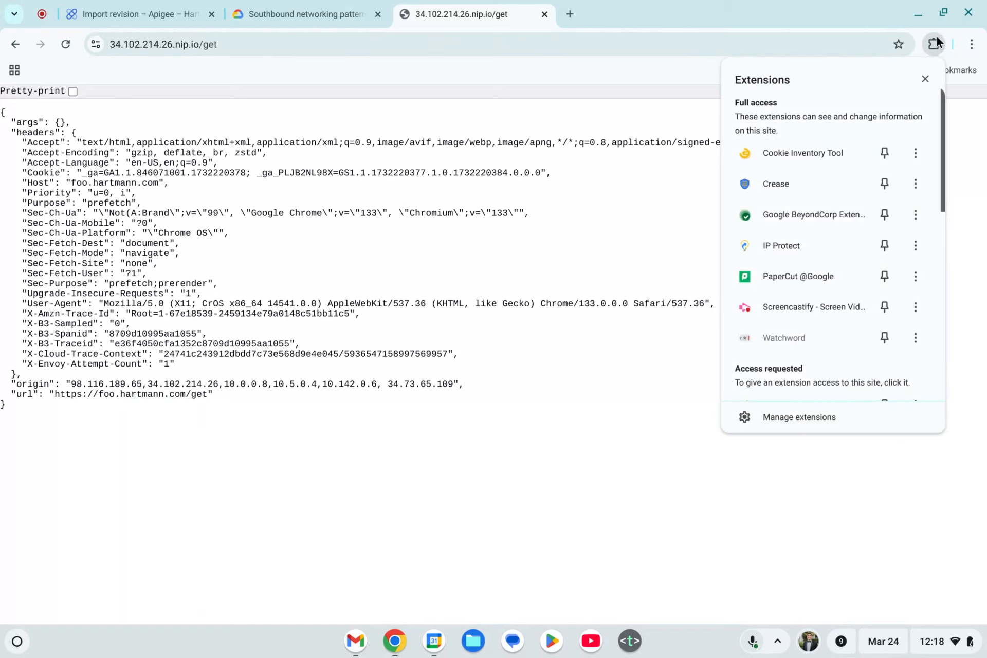
pyautogui.scroll(-5, 843, 211)
pyautogui.scroll(5, 802, 219)
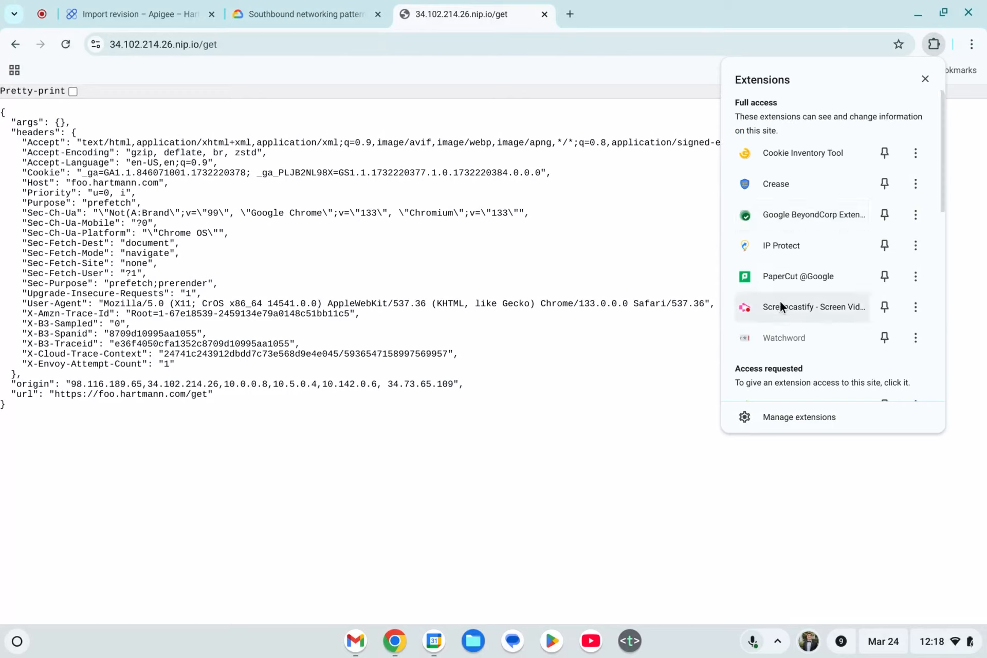